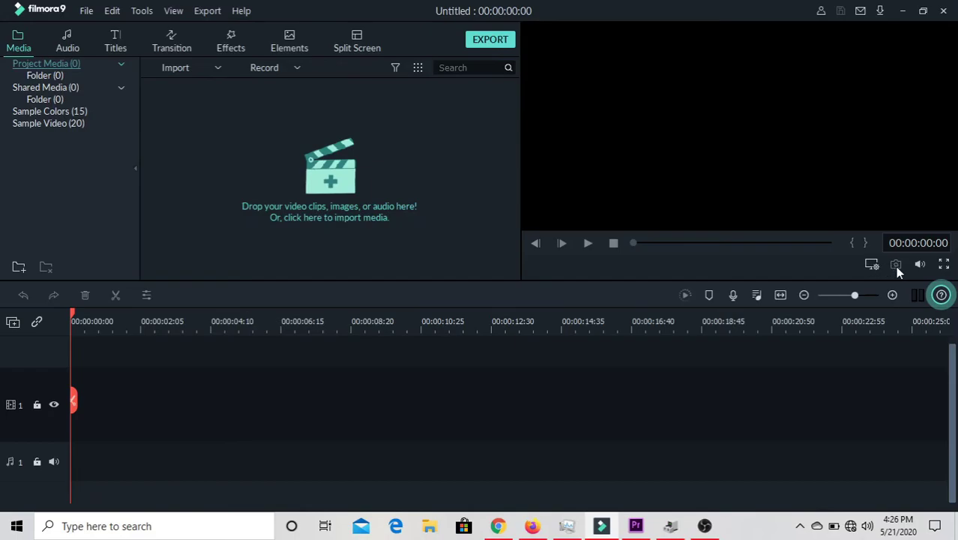
Step: Open the program preferences and examine the general settings, including the available interface languages
mouse_move(920, 264)
click(87, 12)
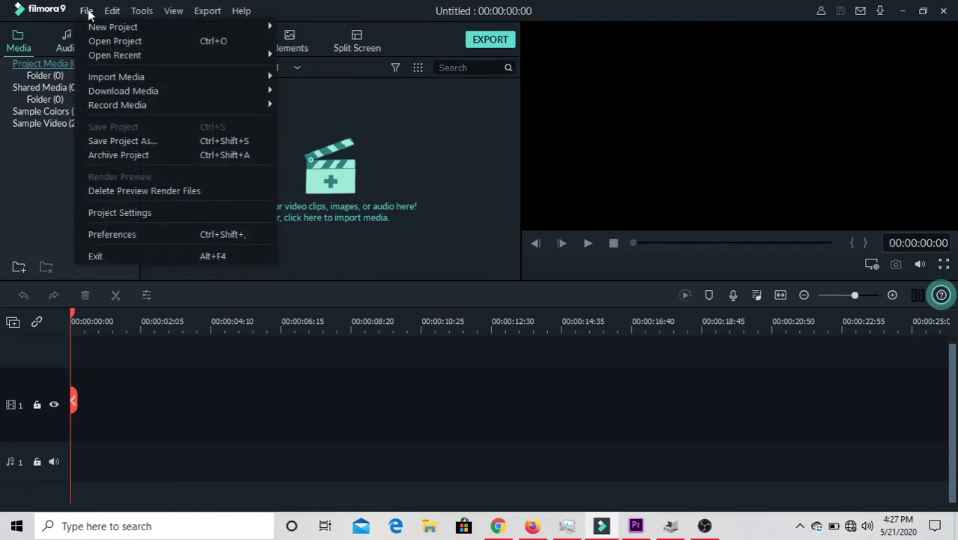
mouse_move(103, 20)
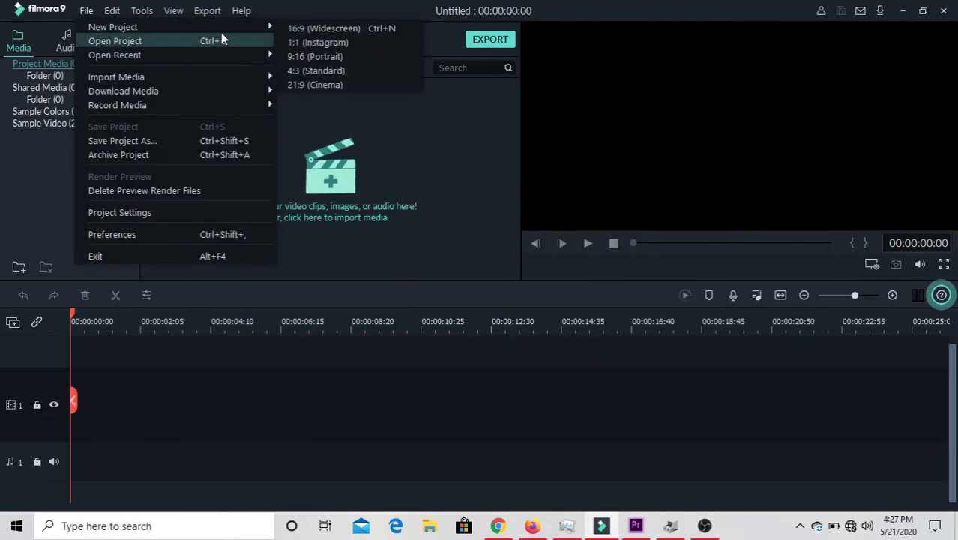
mouse_move(242, 11)
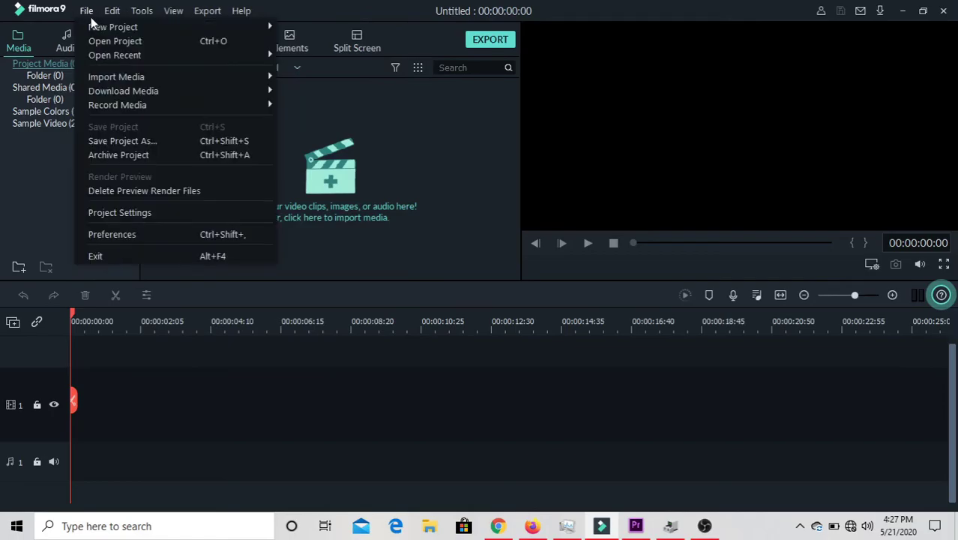
mouse_move(150, 30)
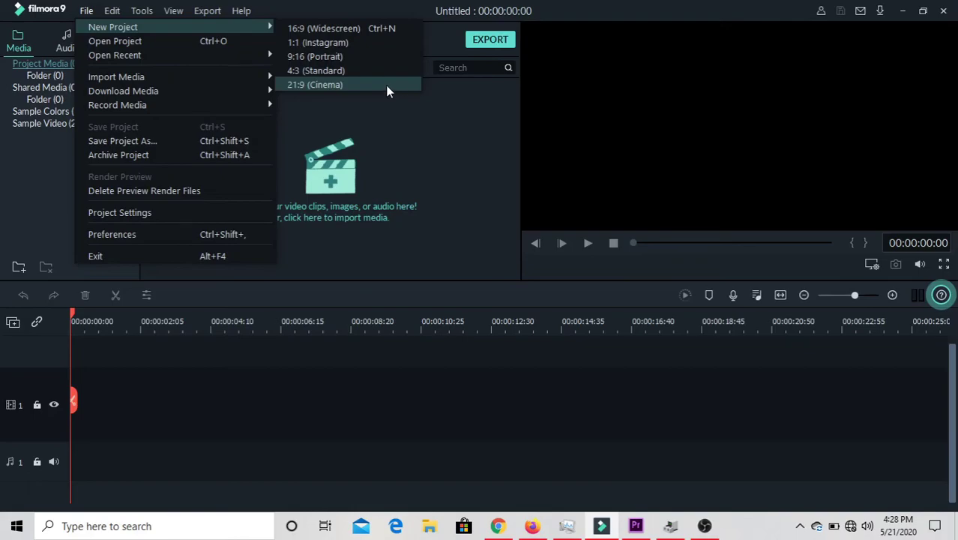
mouse_move(209, 53)
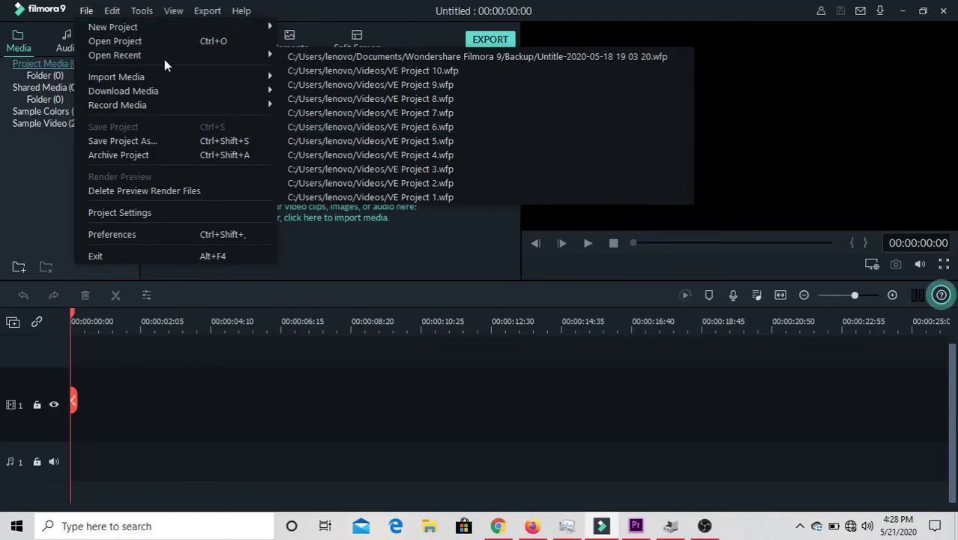
mouse_move(196, 88)
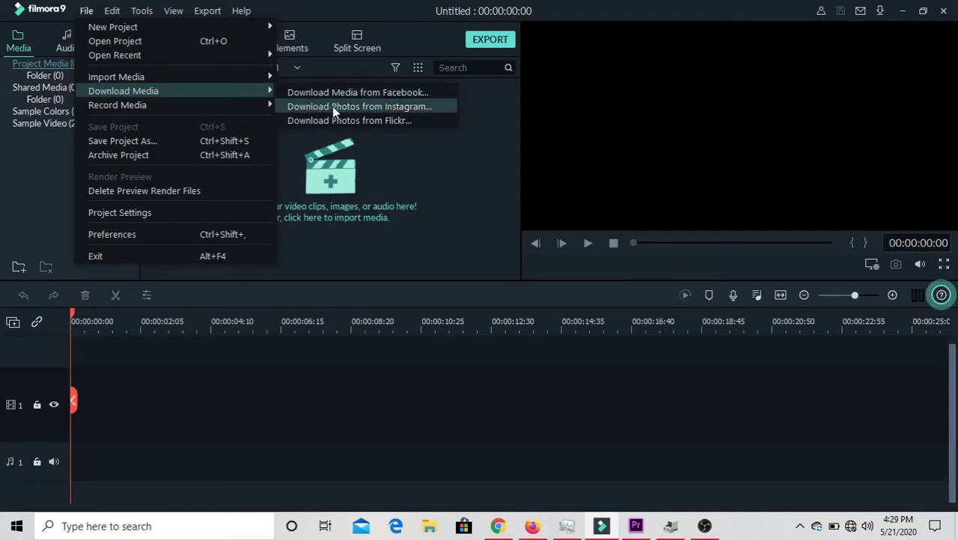
mouse_move(231, 106)
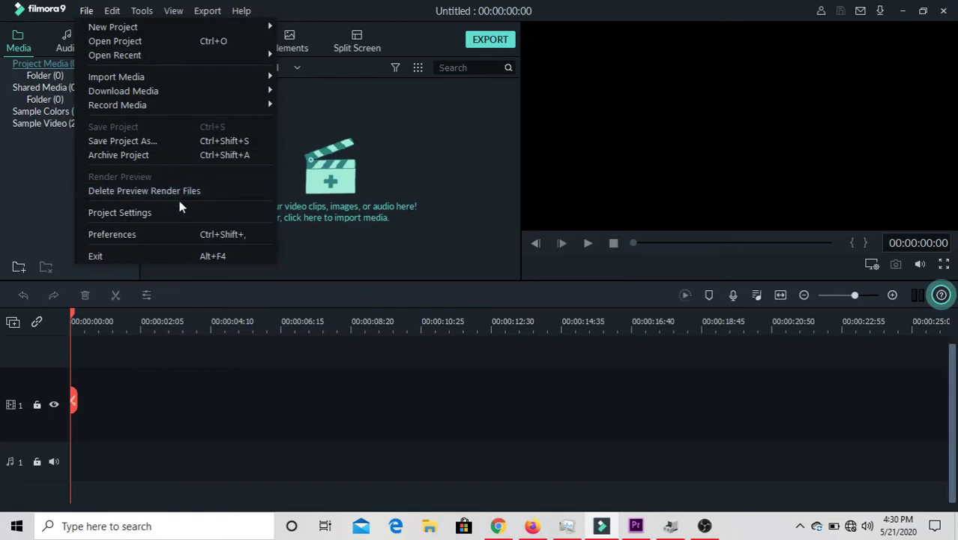
click(192, 238)
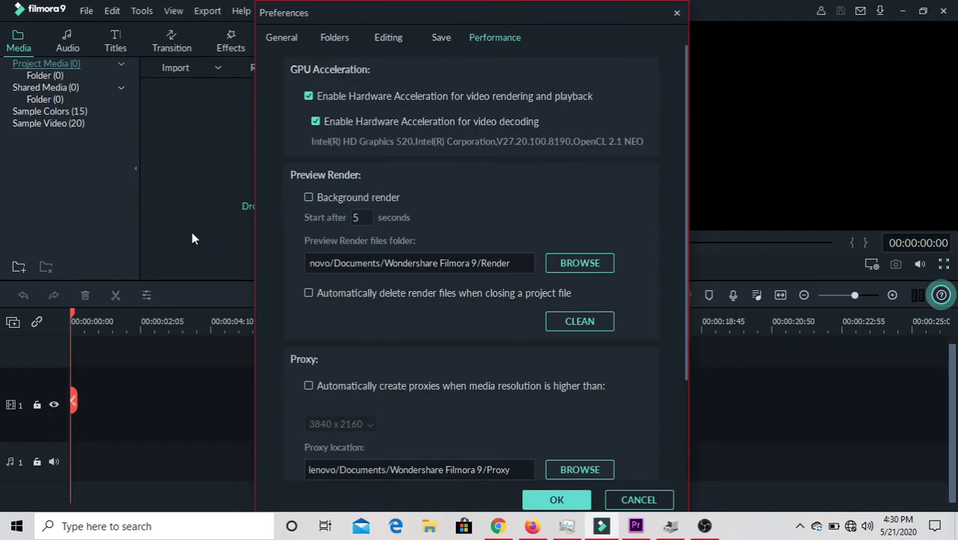
click(291, 43)
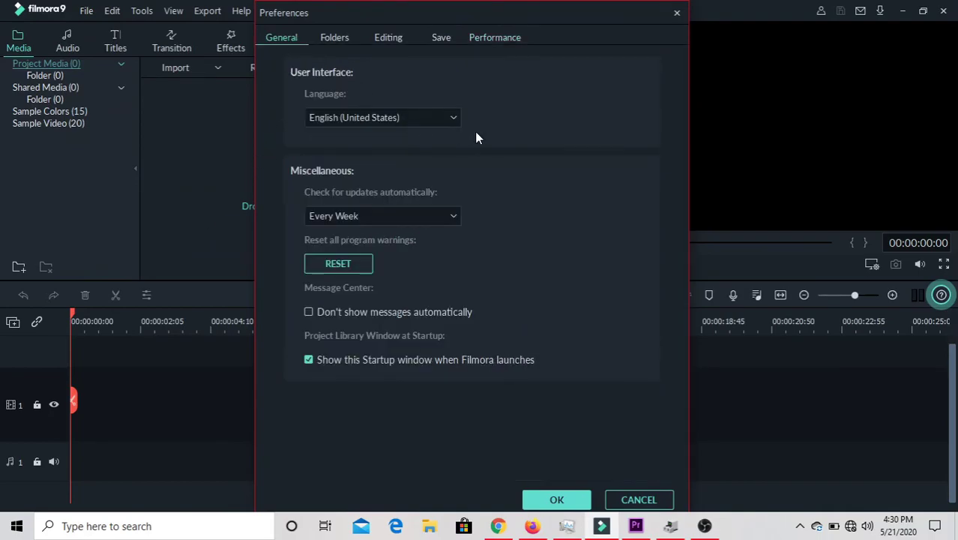
click(453, 118)
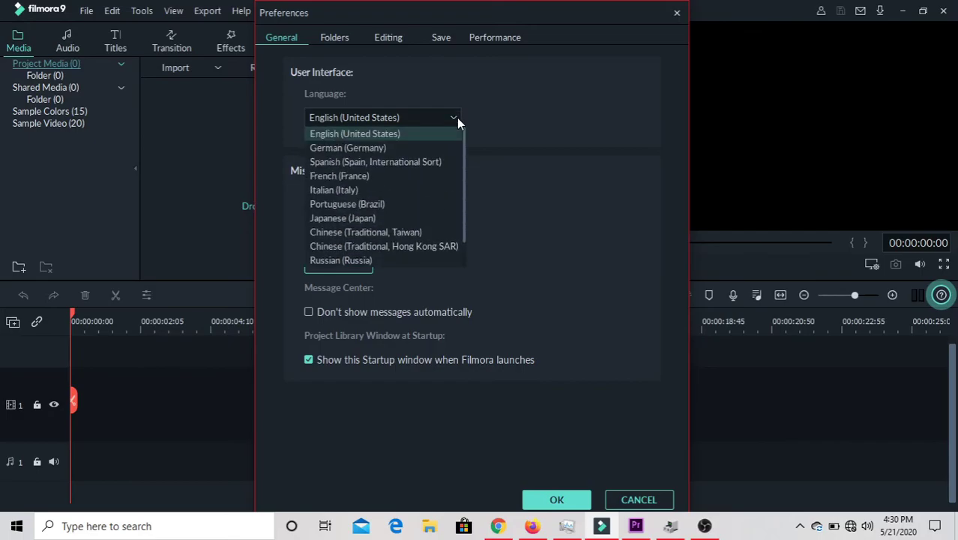
click(508, 126)
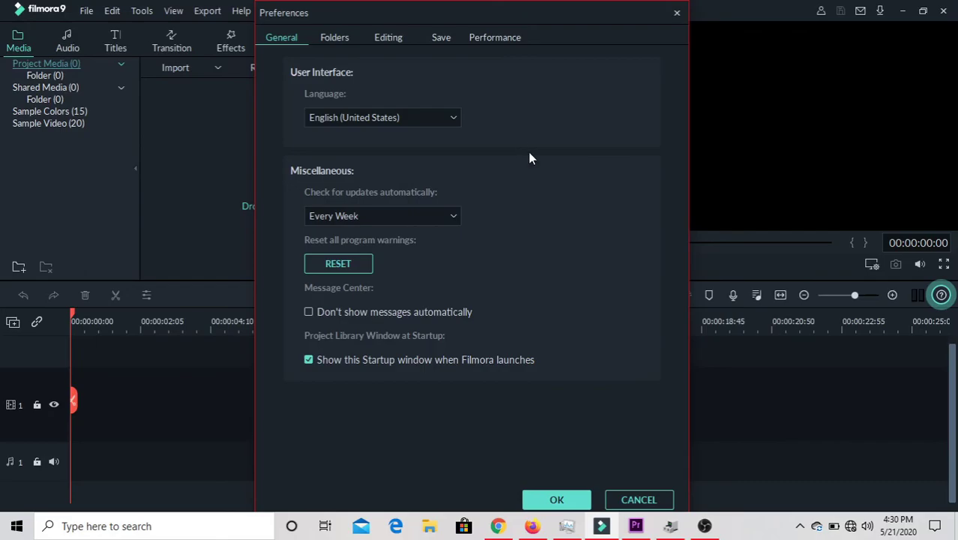
Step: Examine the folder and editing preferences, including the effect duration units and the photo placement options
click(335, 41)
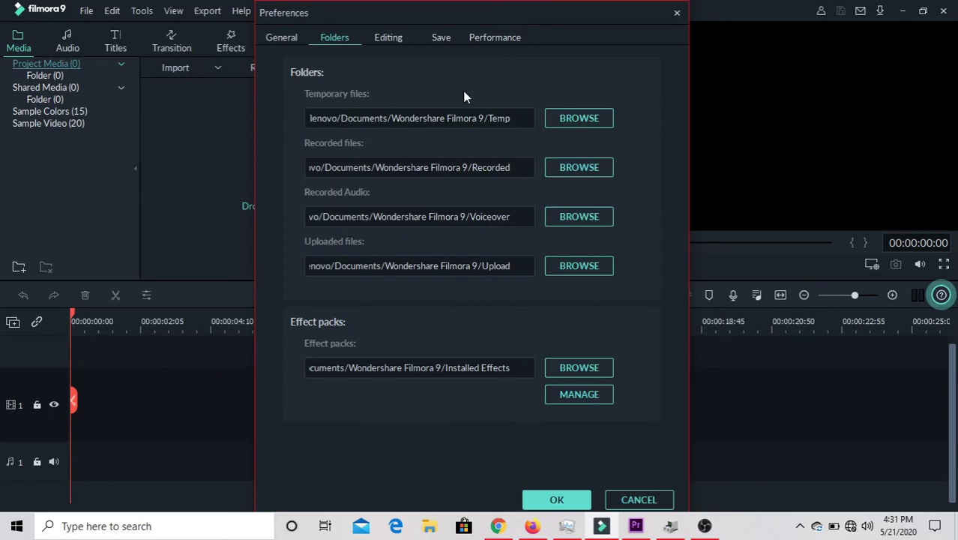
click(400, 43)
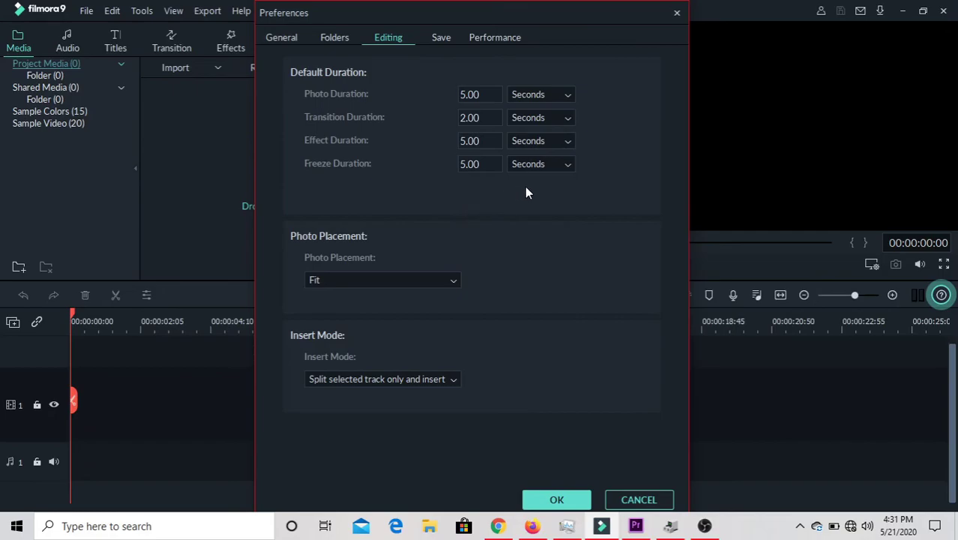
click(567, 141)
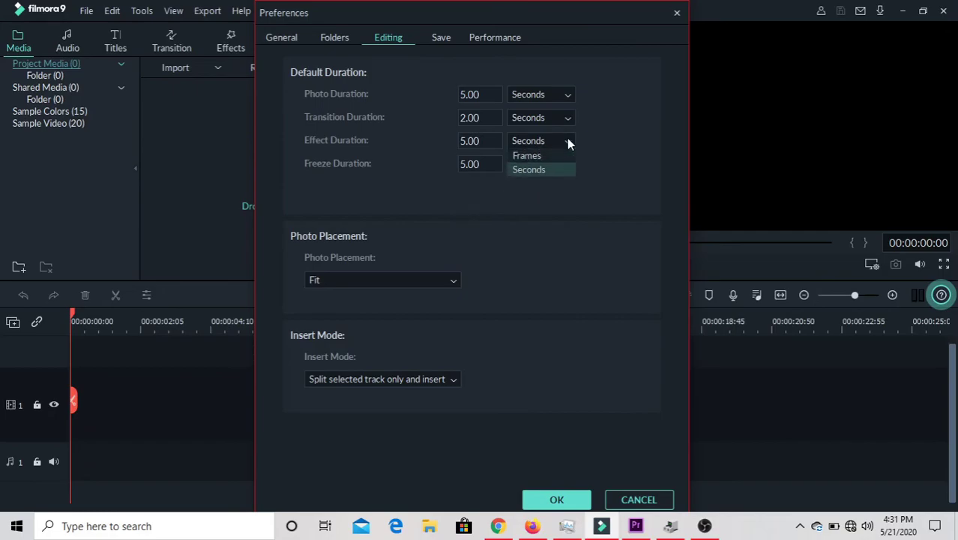
click(568, 141)
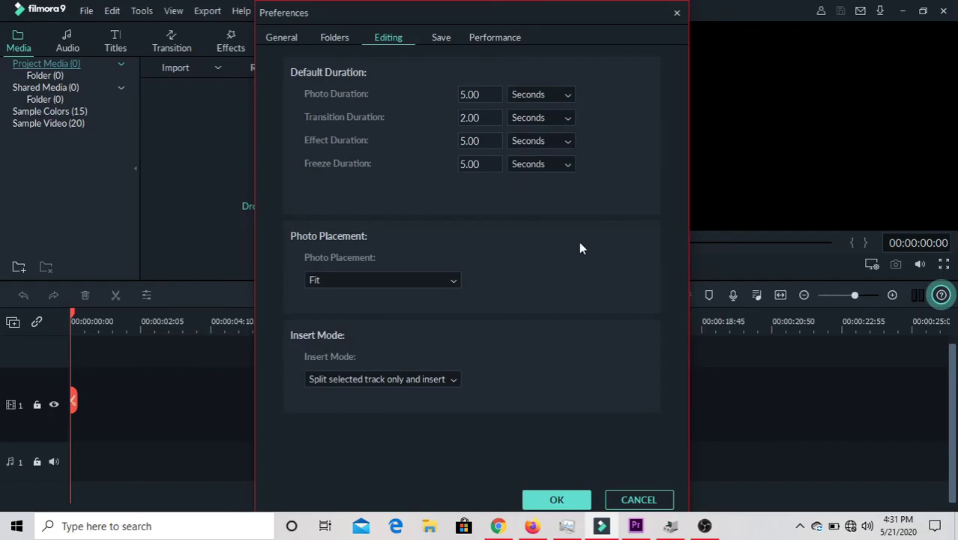
click(455, 281)
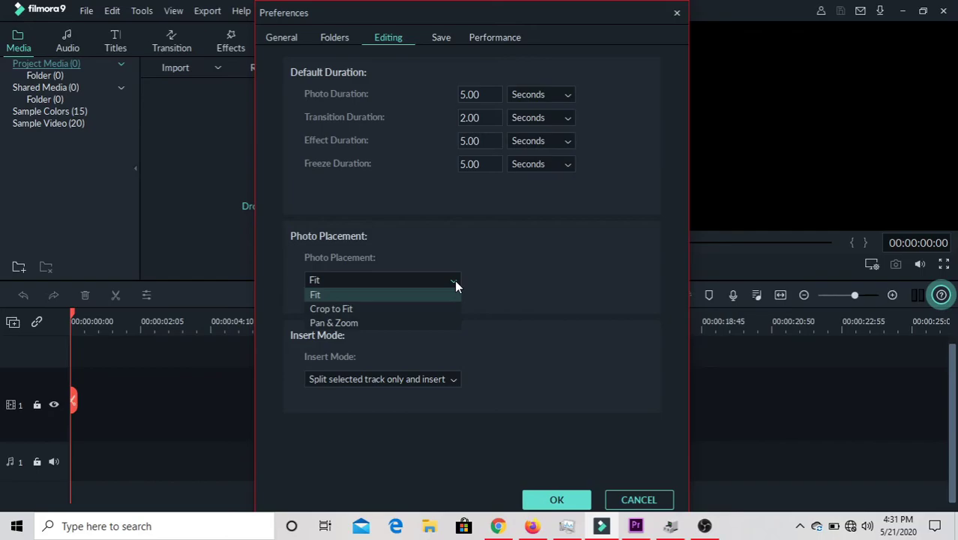
click(454, 279)
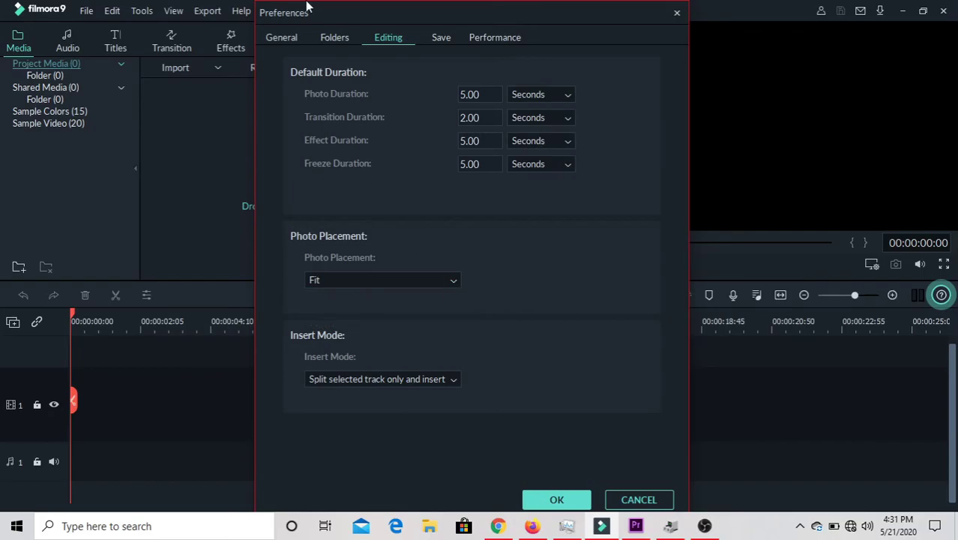
Step: Examine the save and performance preferences and close the preferences
click(441, 39)
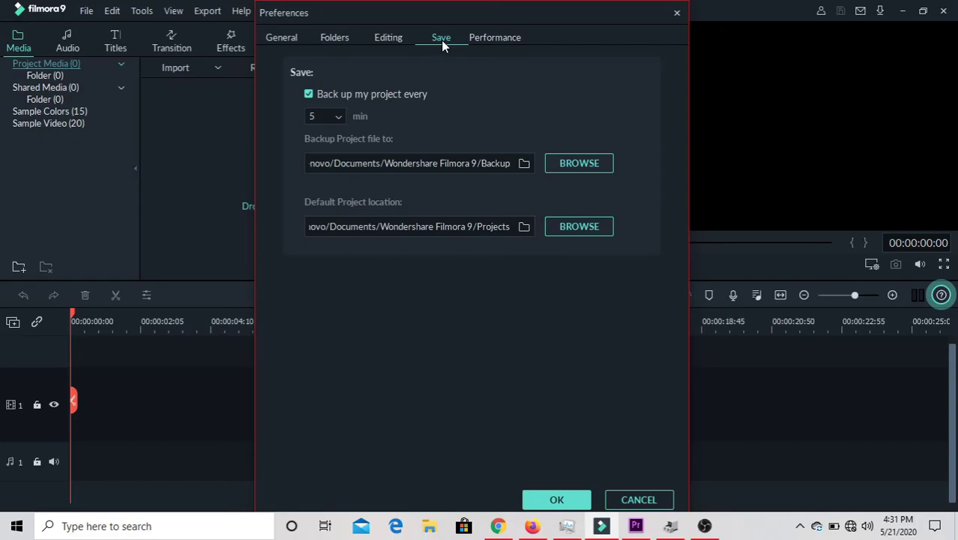
click(503, 41)
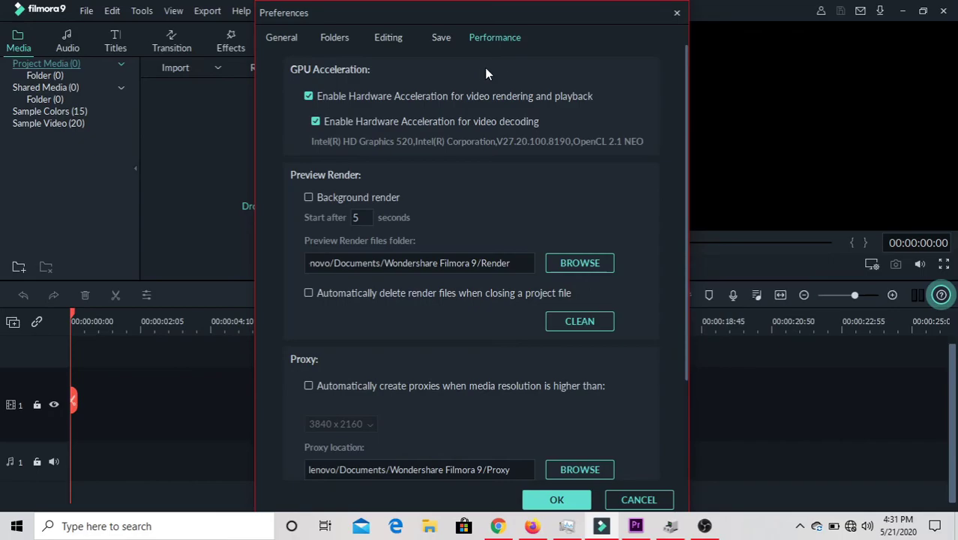
click(677, 15)
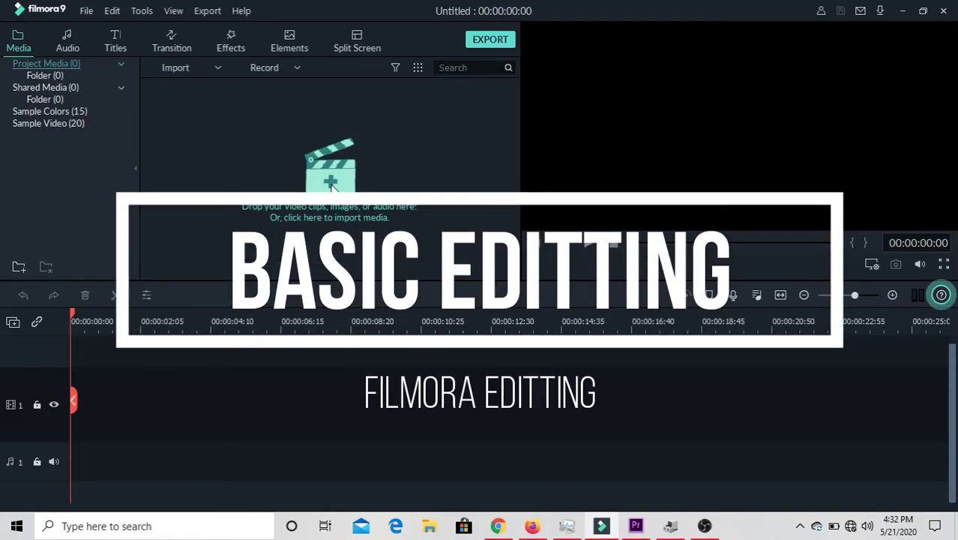
Step: Import the video production ID-3877441 from the Video folder in Downloads into the project media
click(334, 188)
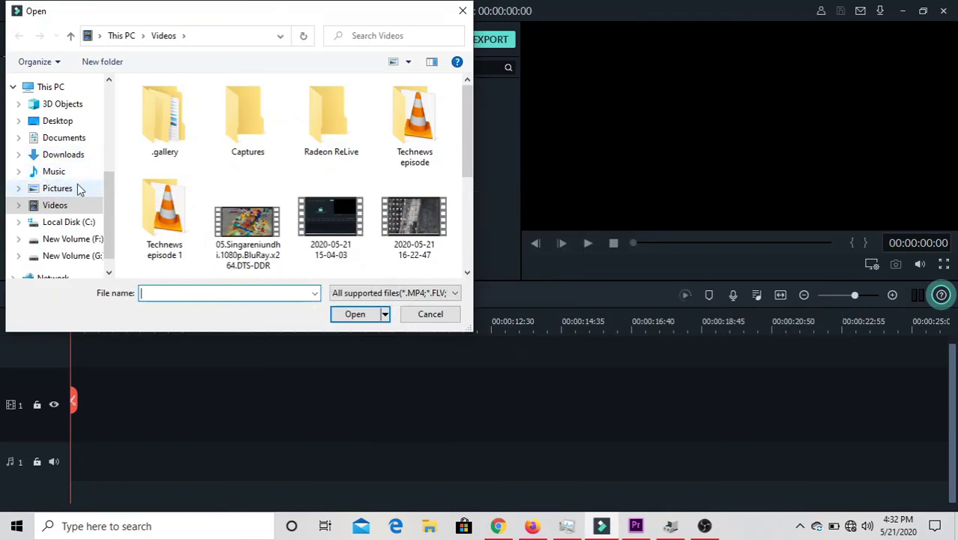
click(83, 154)
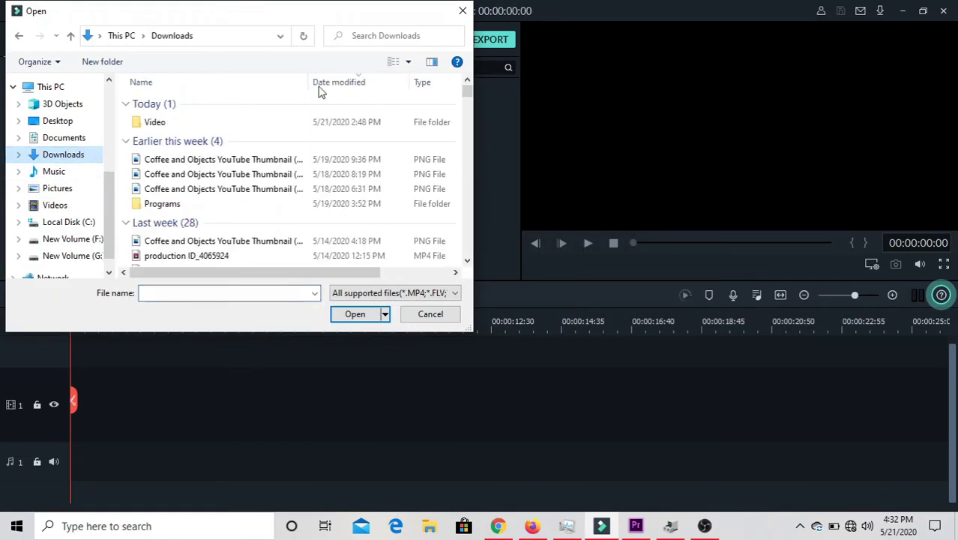
double_click(299, 124)
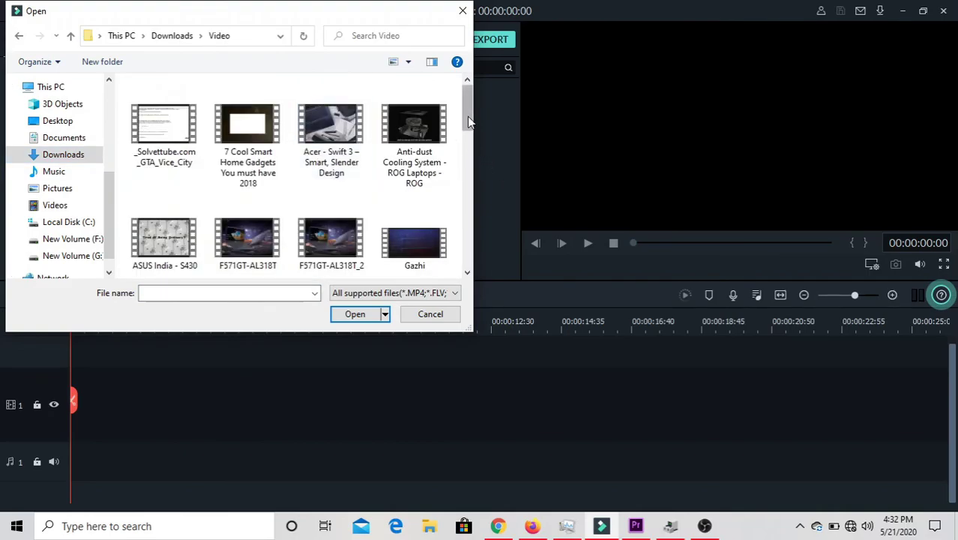
drag(472, 119, 464, 194)
click(416, 191)
click(355, 313)
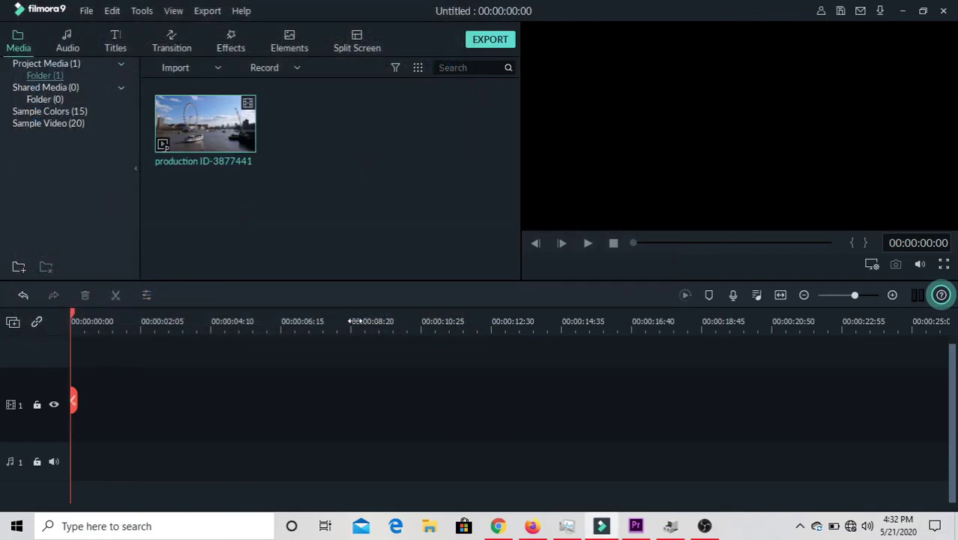
Step: Place the London river clip at the start of video track 1, matching the project settings to the media at 3840 x 2160 30fps
mouse_move(212, 132)
drag(211, 131, 73, 400)
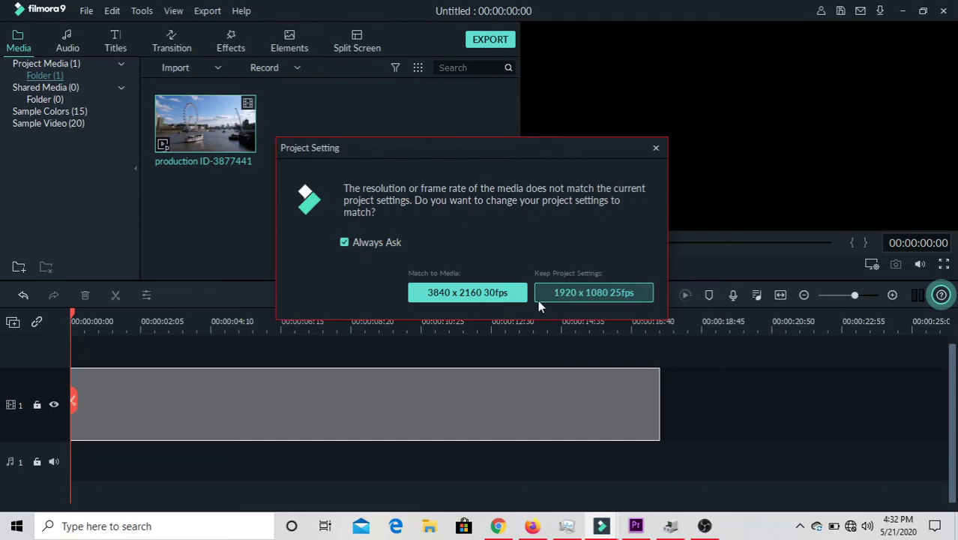
click(497, 295)
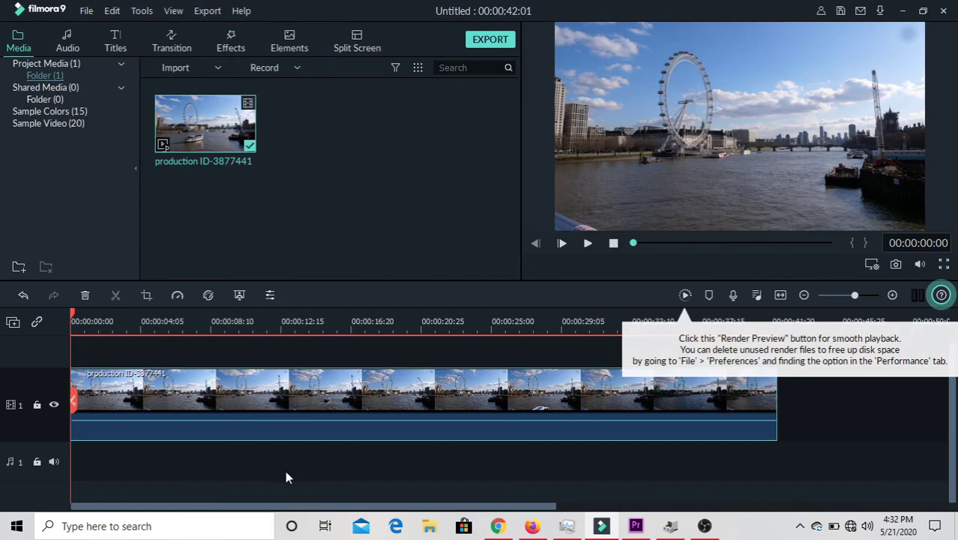
click(301, 479)
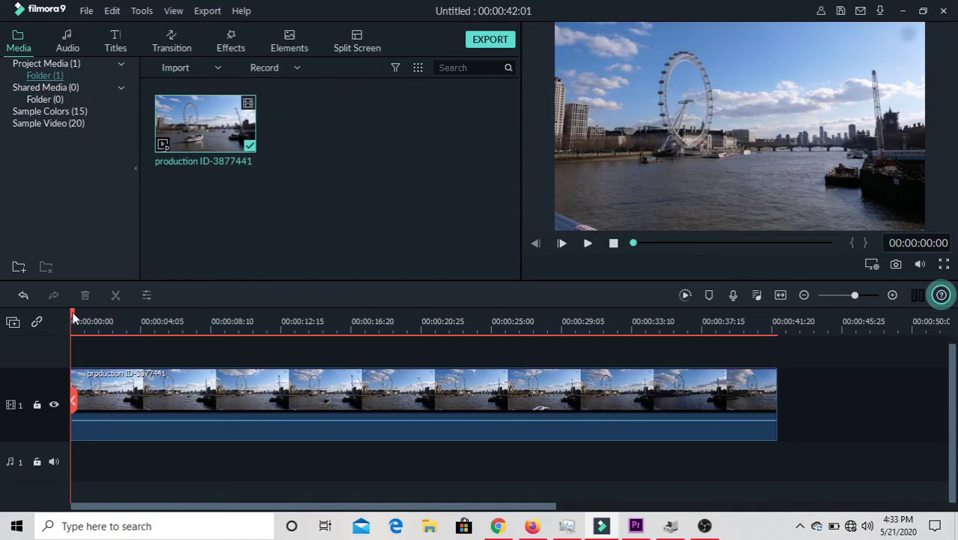
Step: Render the preview of the whole timeline with the playhead at the start
drag(74, 318, 63, 410)
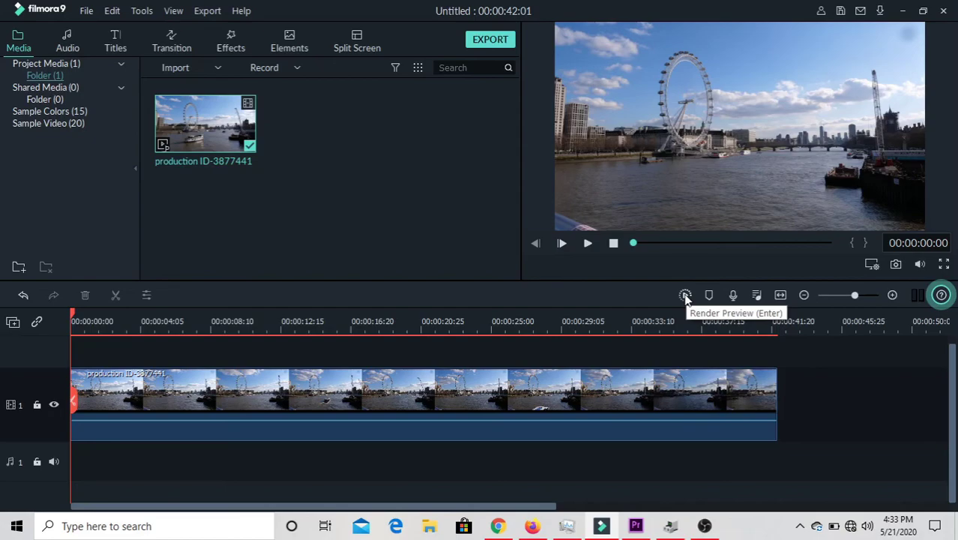
click(685, 296)
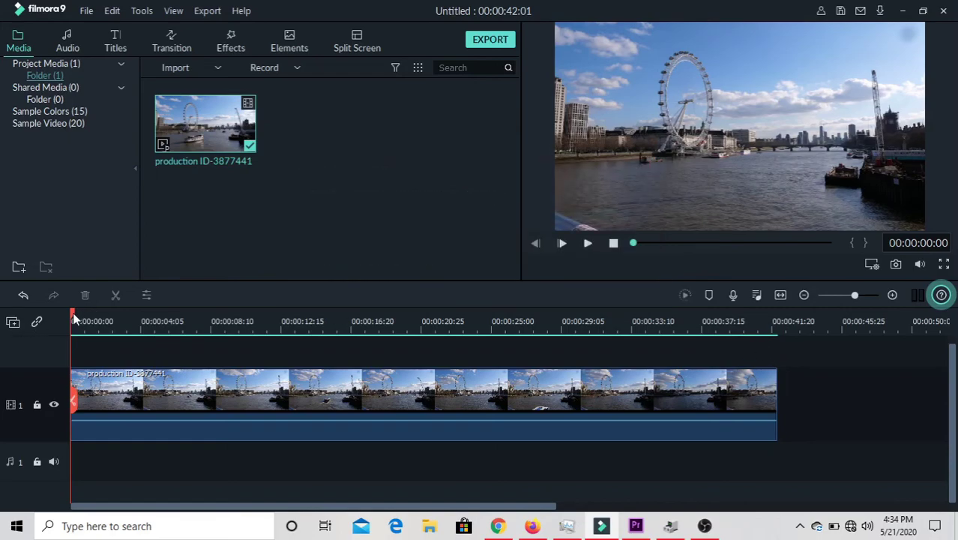
drag(74, 315, 1, 433)
Step: Import the MP3 file DEAF_KEV_-_Invincible_[NCS_Release](256k) from the Desktop into the project media
right_click(344, 188)
click(354, 192)
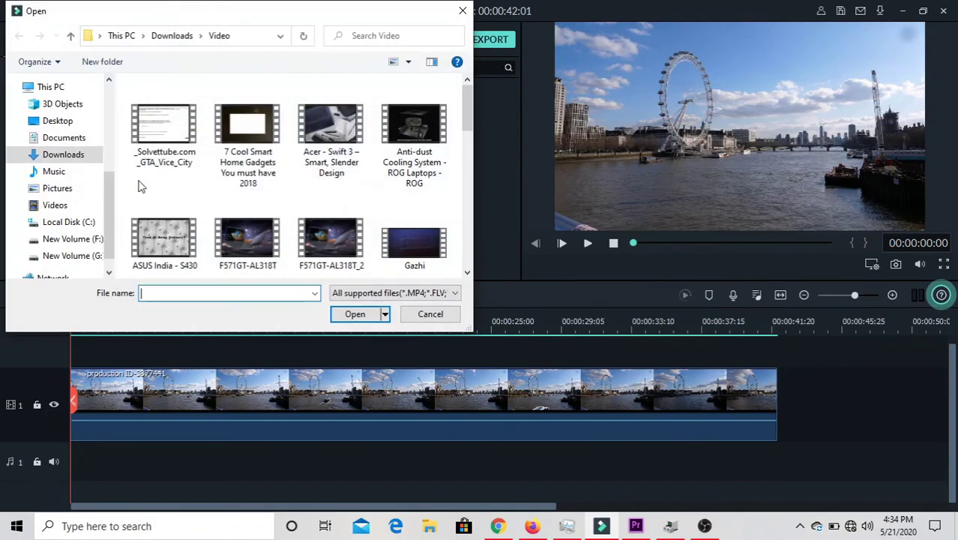
click(65, 123)
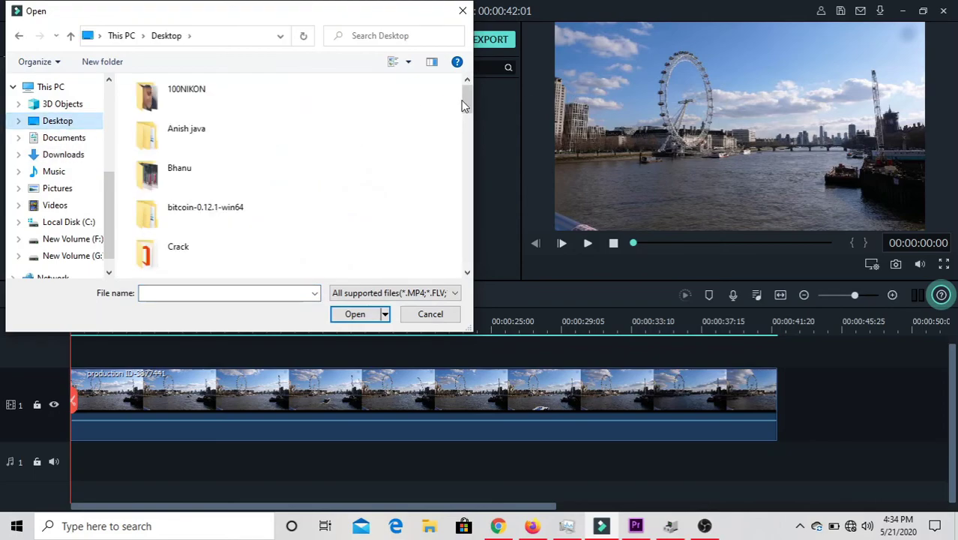
drag(467, 100, 444, 218)
click(274, 132)
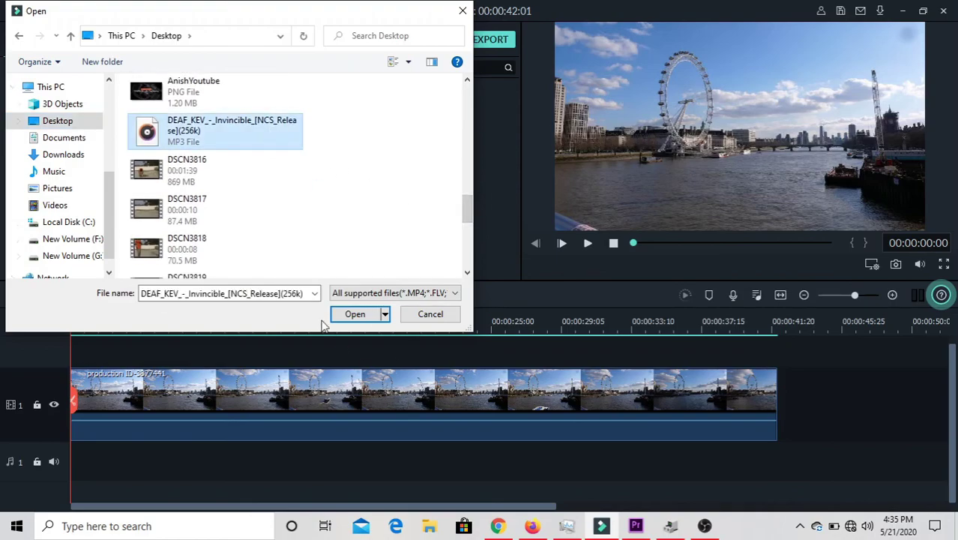
click(354, 315)
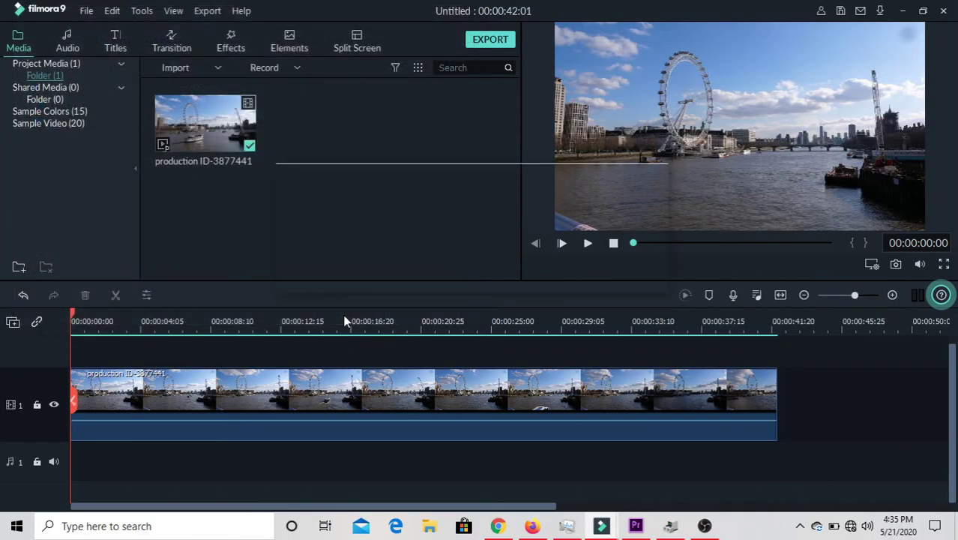
click(349, 187)
Step: Place the imported music at the start of audio track 1, beneath the video clip
mouse_move(315, 146)
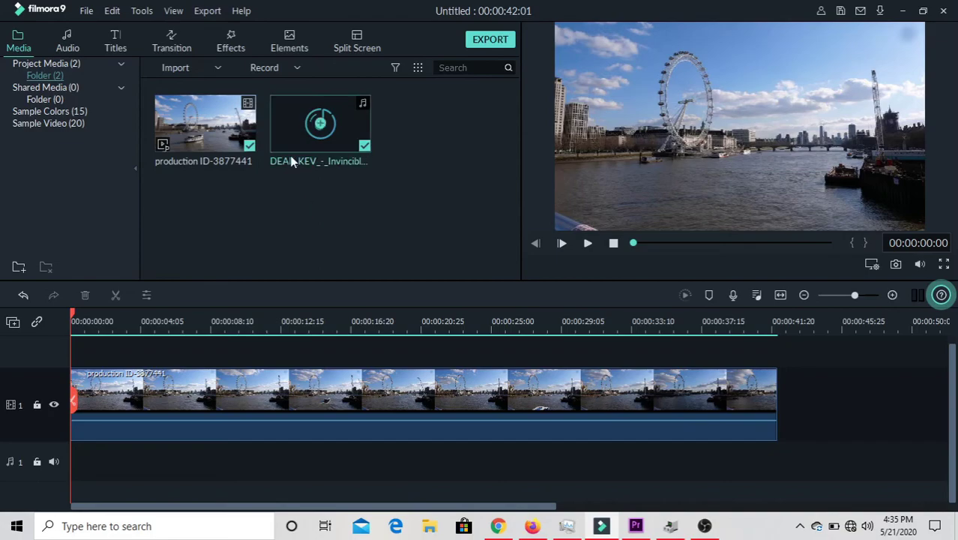
drag(289, 142, 72, 455)
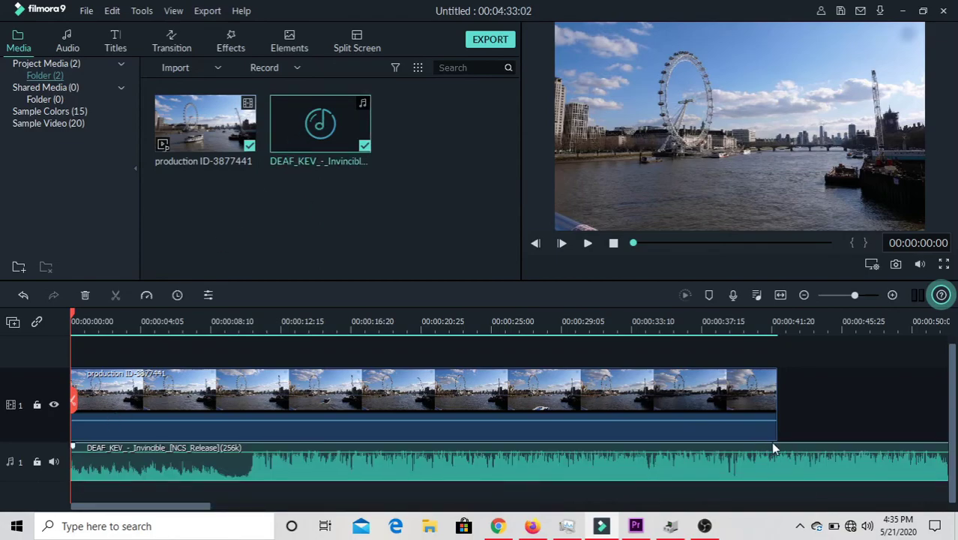
Step: Split the music at 00:00:42:06, delete the excess part, and trim the remaining end flush with the London river clip
click(783, 406)
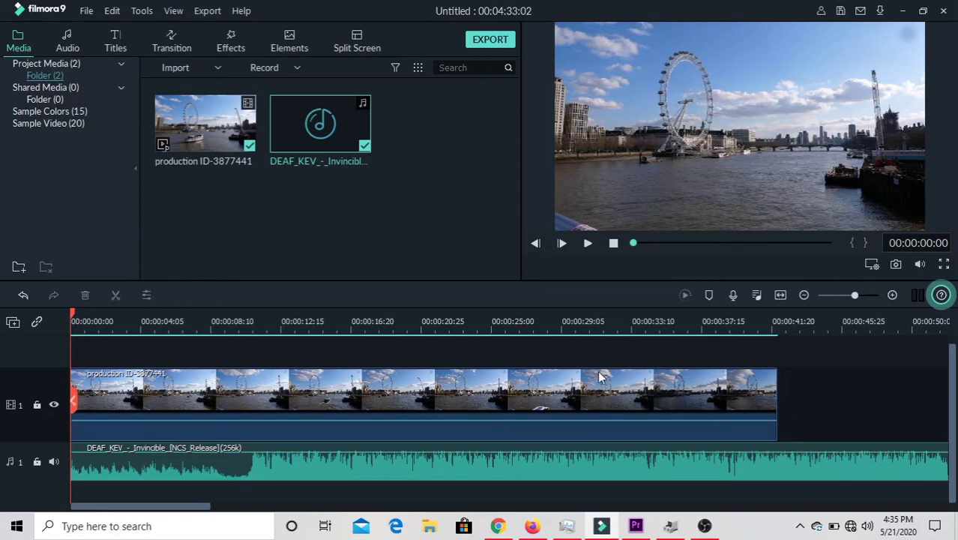
click(189, 313)
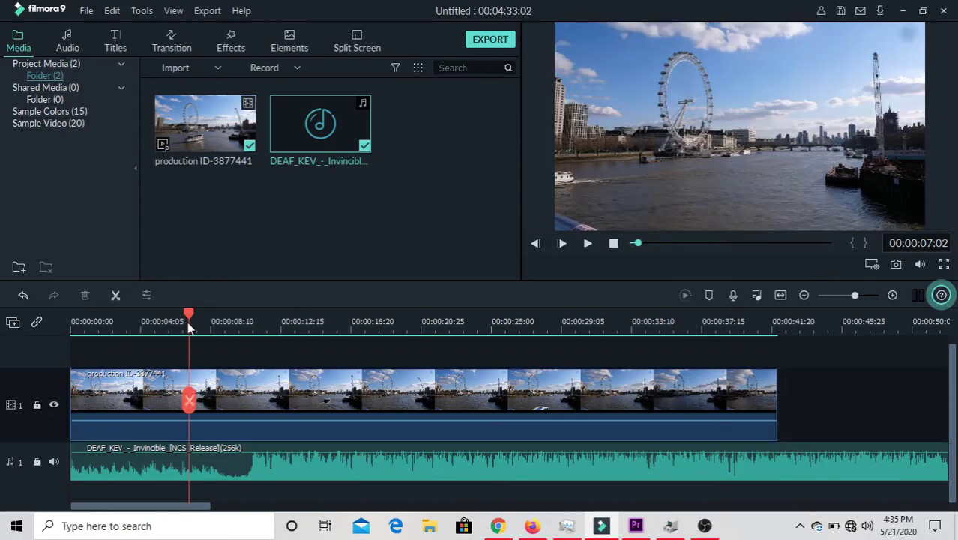
drag(189, 313, 854, 398)
drag(852, 390, 783, 430)
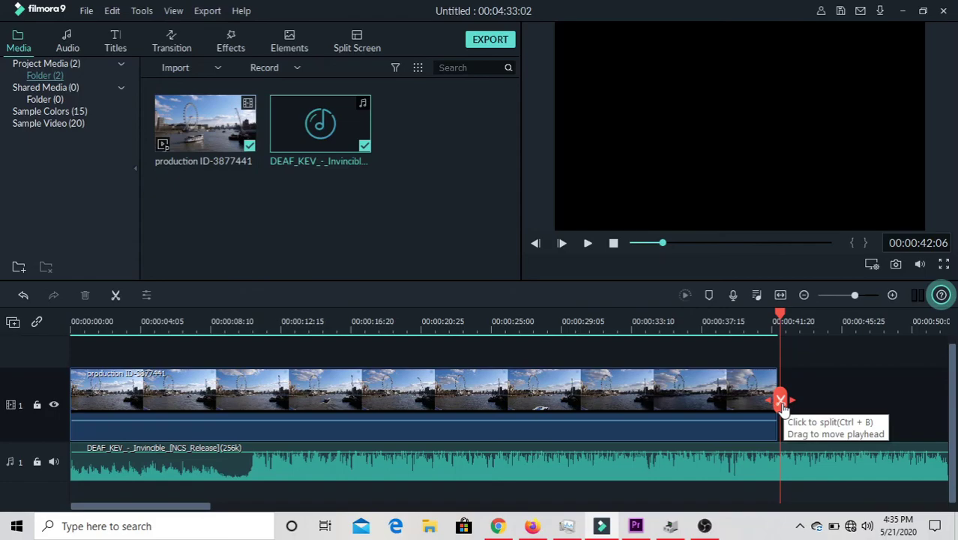
click(780, 401)
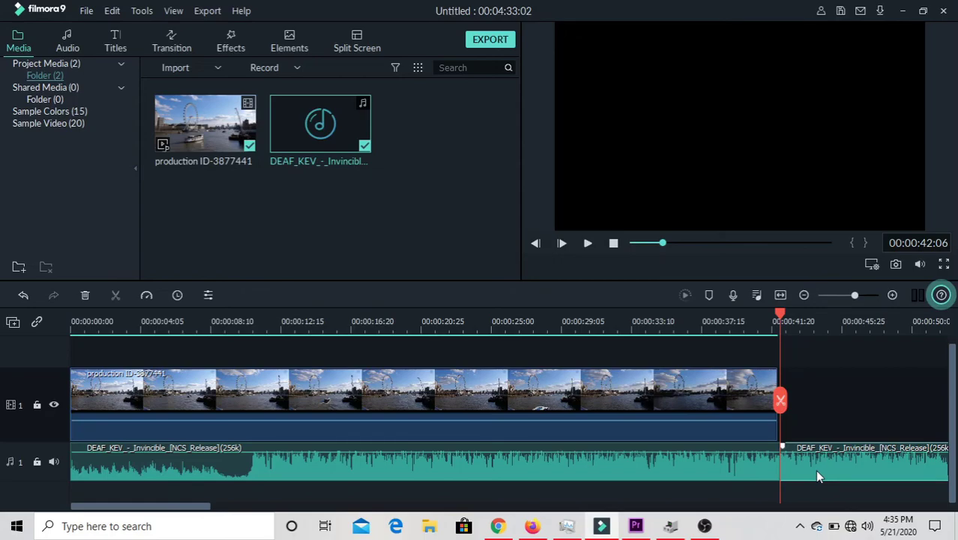
key(Delete)
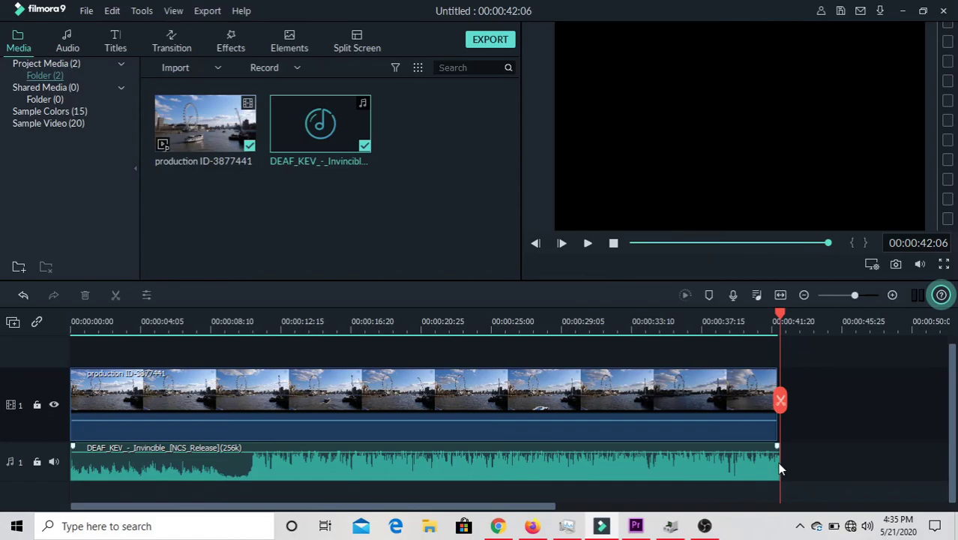
mouse_move(780, 465)
mouse_down()
mouse_move(760, 471)
mouse_move(781, 470)
mouse_move(780, 460)
mouse_move(776, 471)
mouse_up()
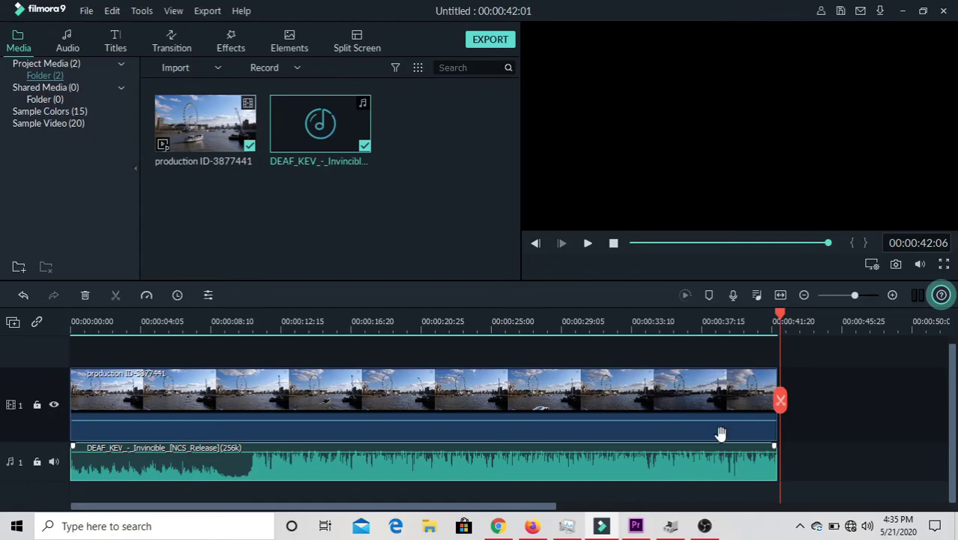
Step: With the playhead back at the start, raise the London river clip's volume to 12 dB and mute the clip
click(73, 321)
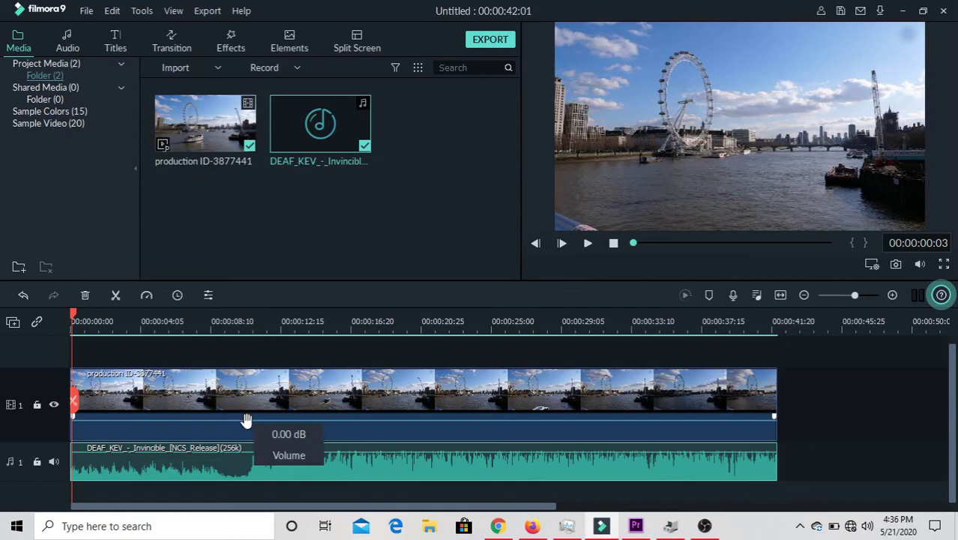
mouse_move(247, 420)
mouse_down()
mouse_move(250, 410)
mouse_move(254, 442)
mouse_move(244, 417)
mouse_up()
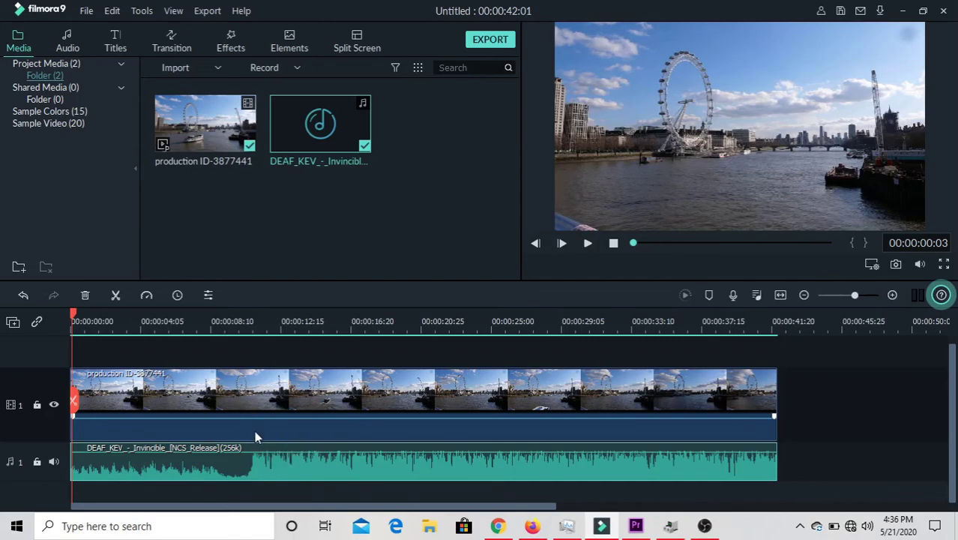
right_click(254, 430)
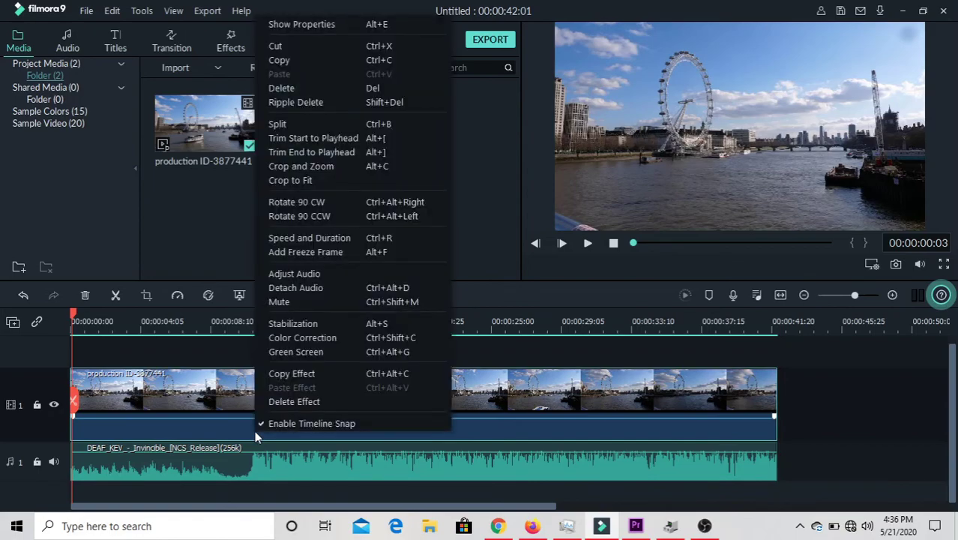
click(336, 302)
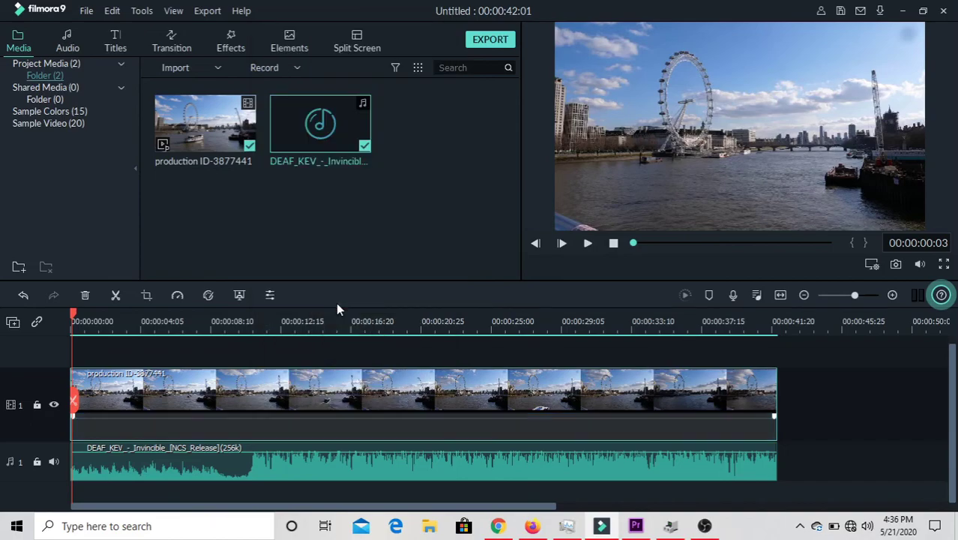
Step: Detach the London river clip's audio onto its own track and delete the detached audio
right_click(346, 422)
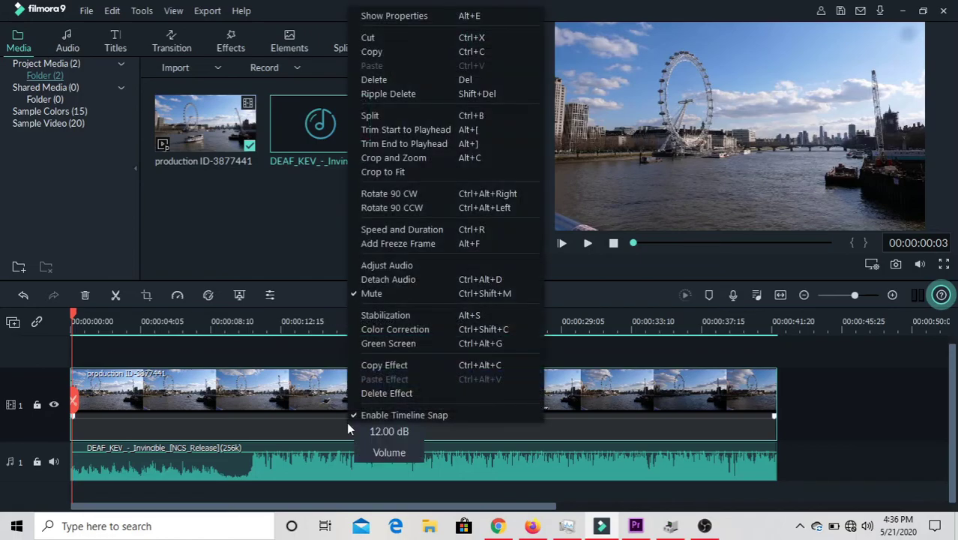
click(365, 279)
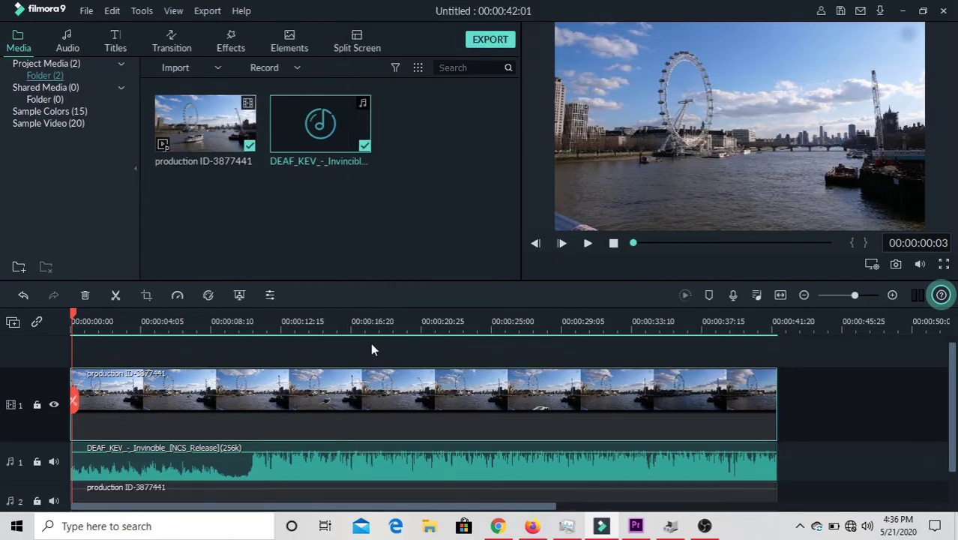
click(389, 493)
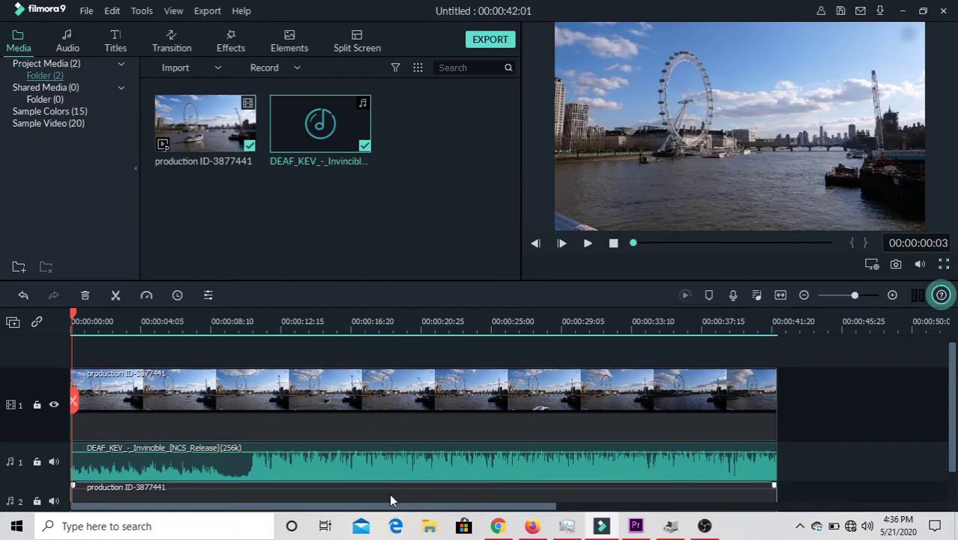
key(Delete)
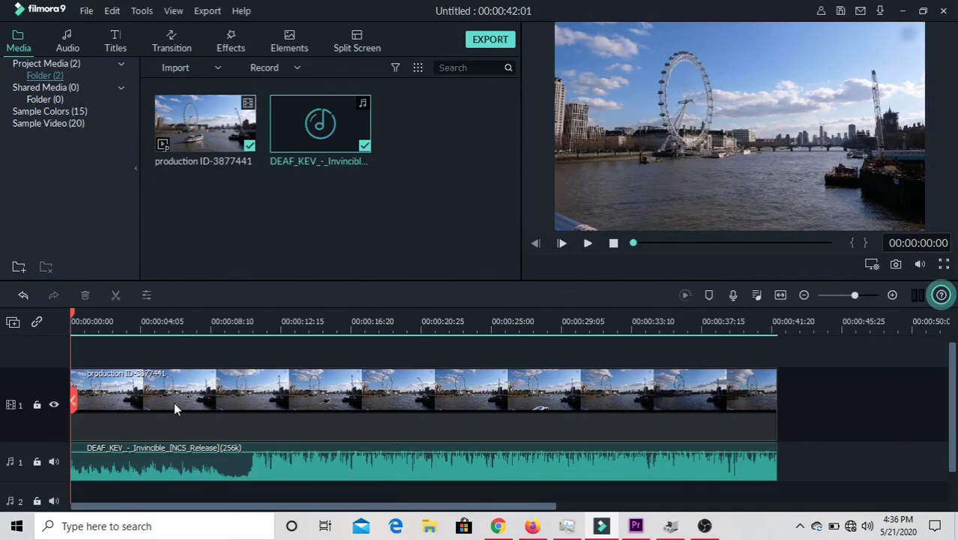
Step: Try muting audio track 1 and hiding video track 1, switching each back on again
click(53, 463)
click(53, 463)
click(55, 405)
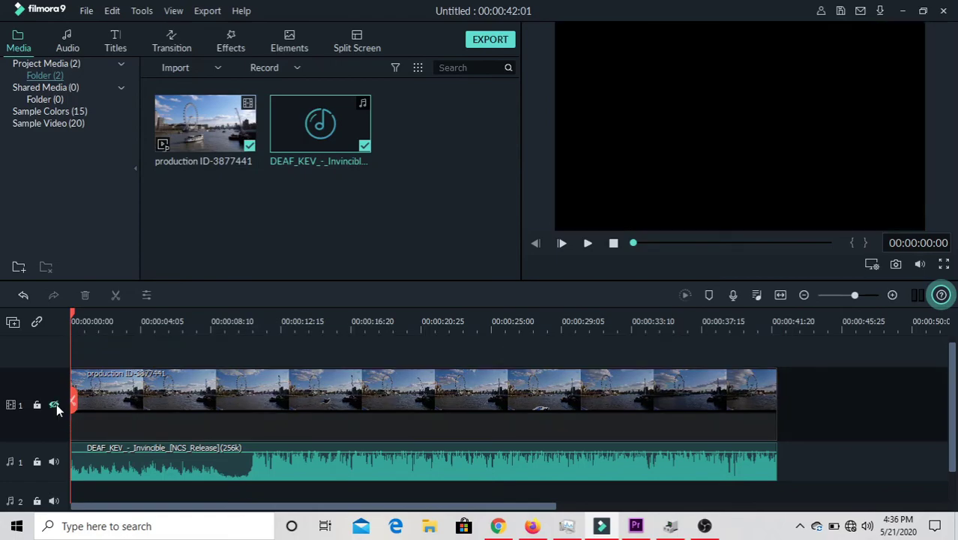
click(55, 405)
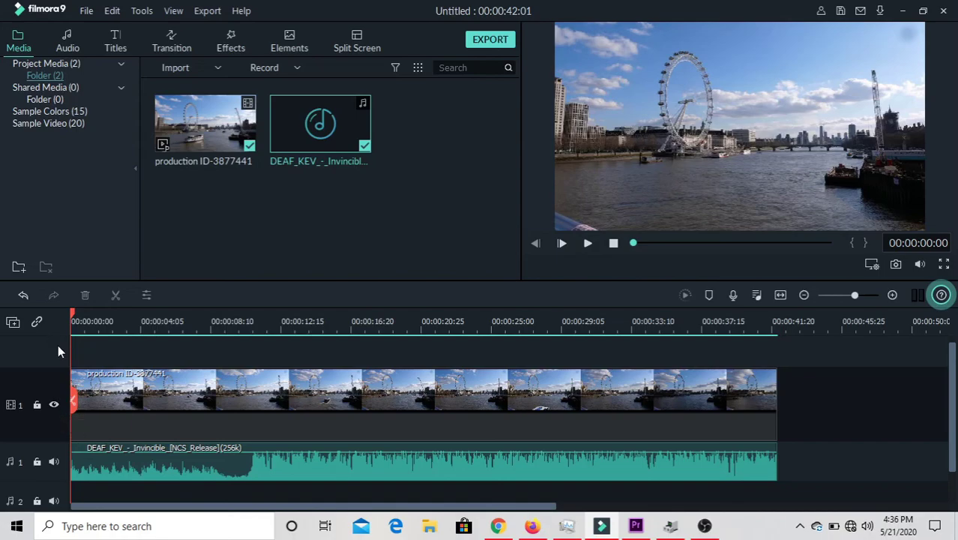
Step: Try the lock on video track 1, release it, and lock audio track 1 containing the music
click(37, 405)
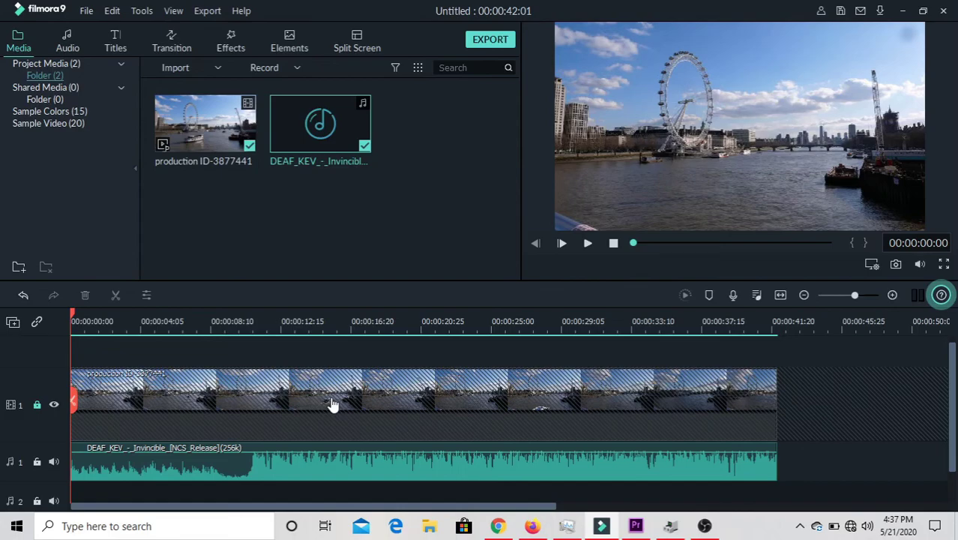
click(37, 407)
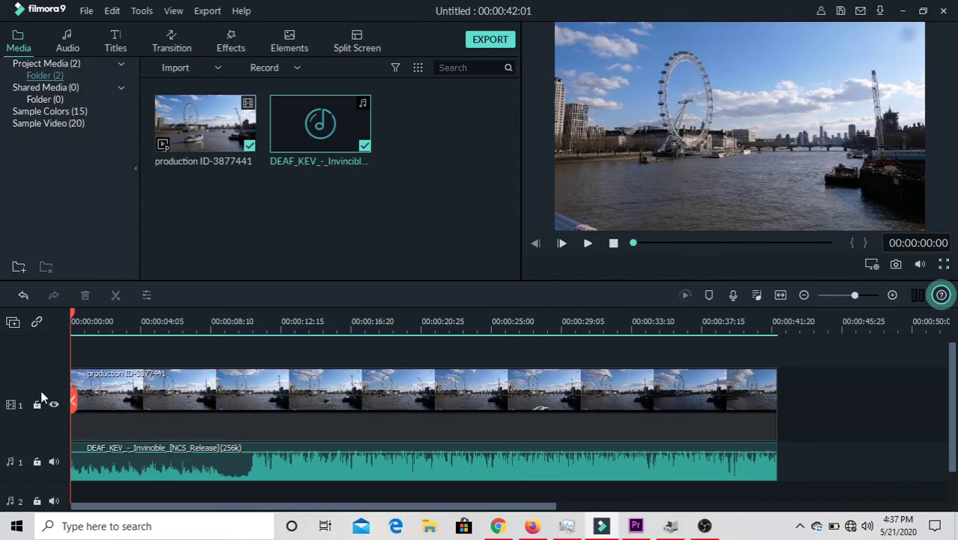
click(37, 462)
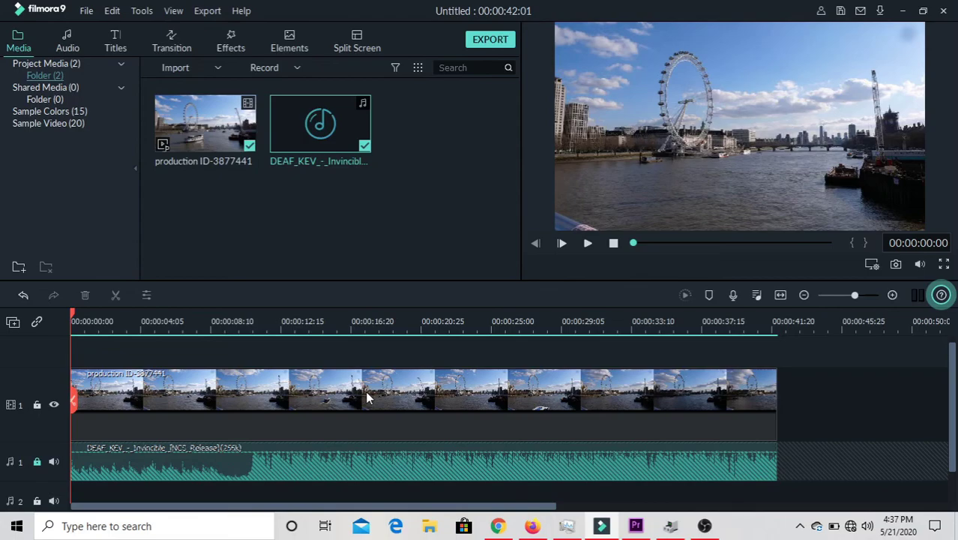
Step: Import the video Pexels Videos 4643 from the Video folder in Downloads into the project media
click(310, 235)
right_click(310, 235)
click(319, 238)
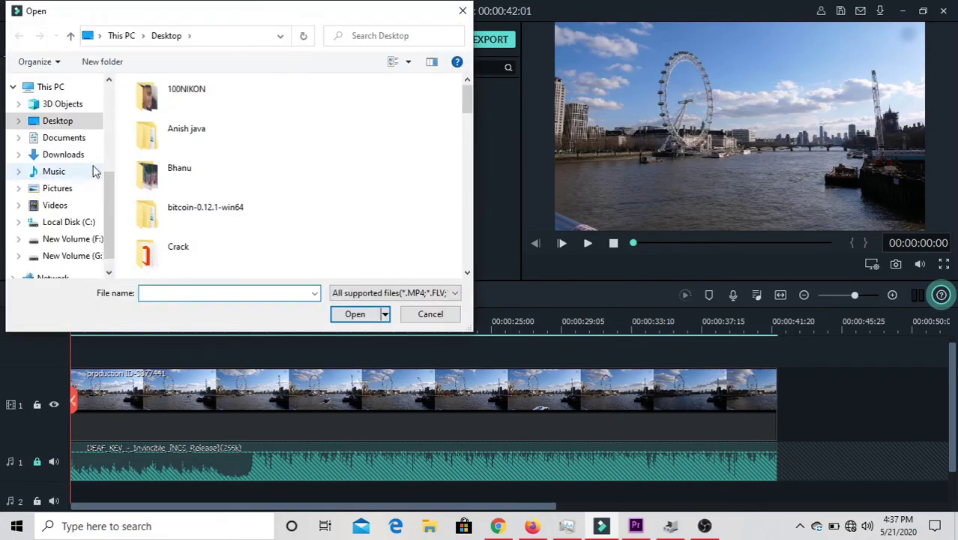
click(67, 156)
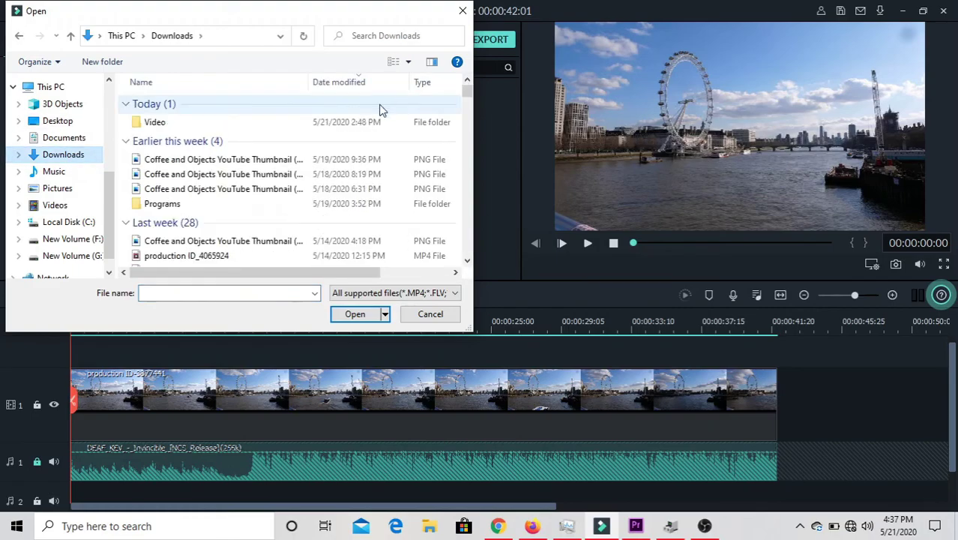
double_click(375, 128)
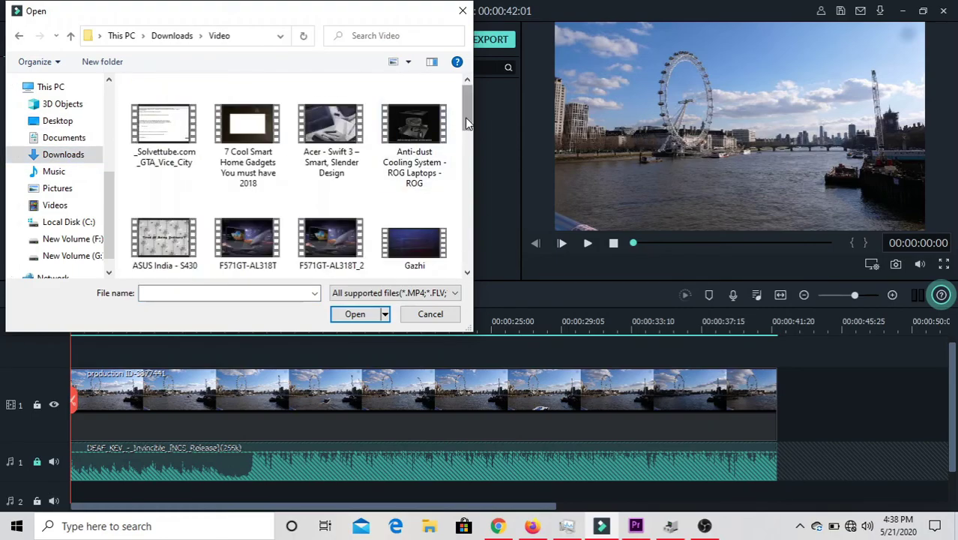
drag(467, 122, 455, 215)
click(347, 120)
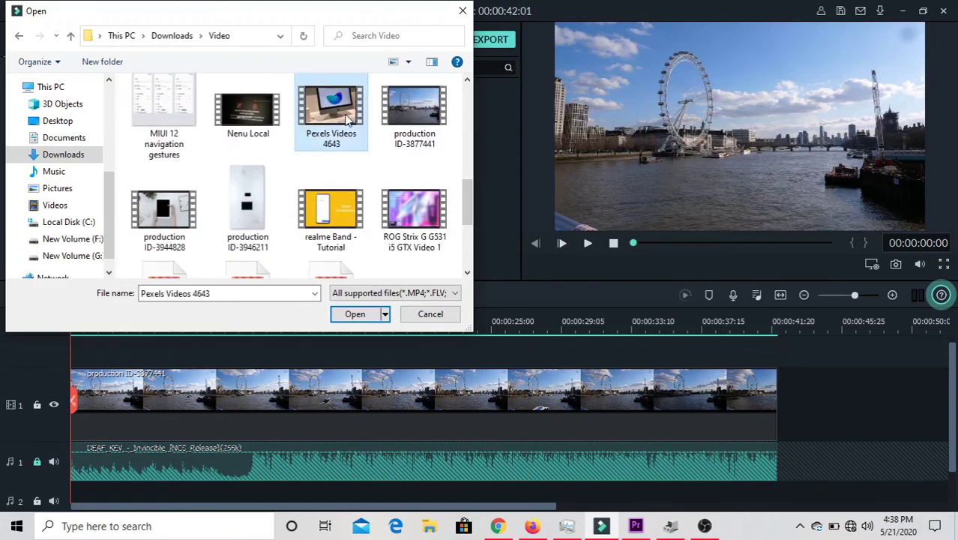
click(367, 318)
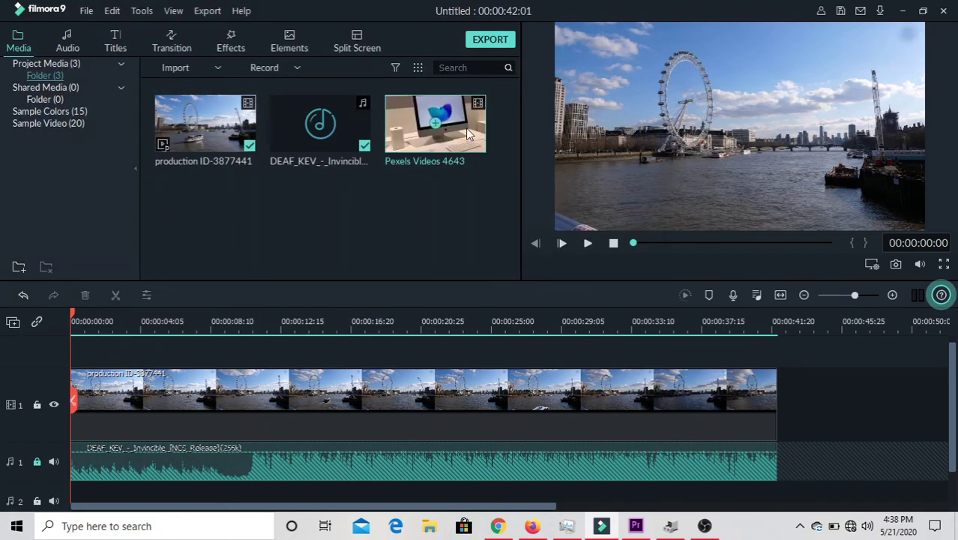
Step: Place Pexels Videos 4643 directly after the London river clip on video track 1 and render the timeline preview
drag(465, 135, 787, 387)
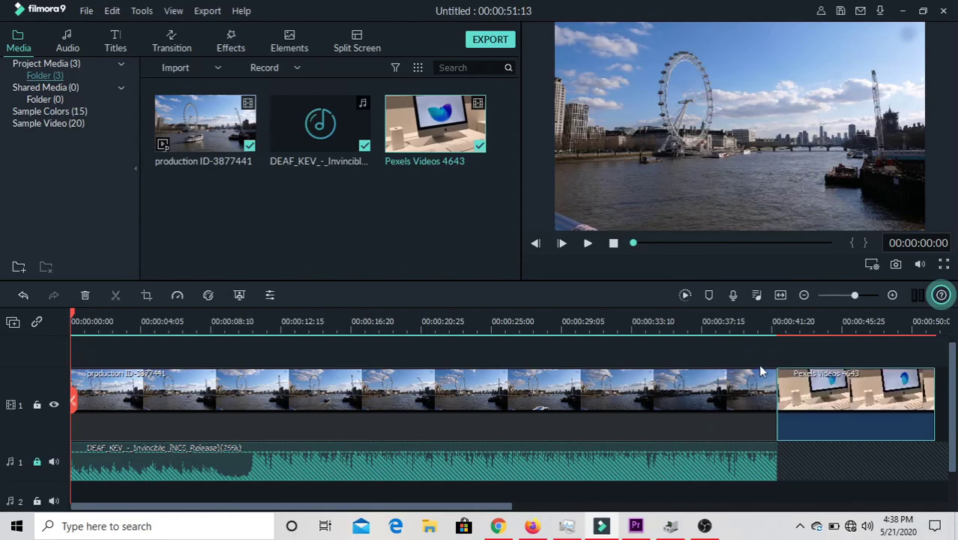
click(684, 294)
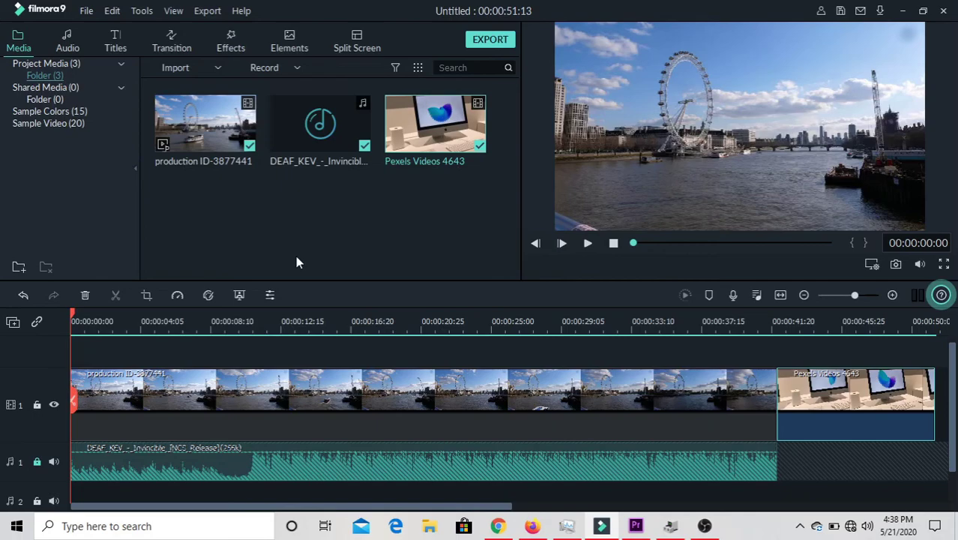
Step: Preview the Drift - Drift track from the Young & Bright category of the audio library
click(67, 41)
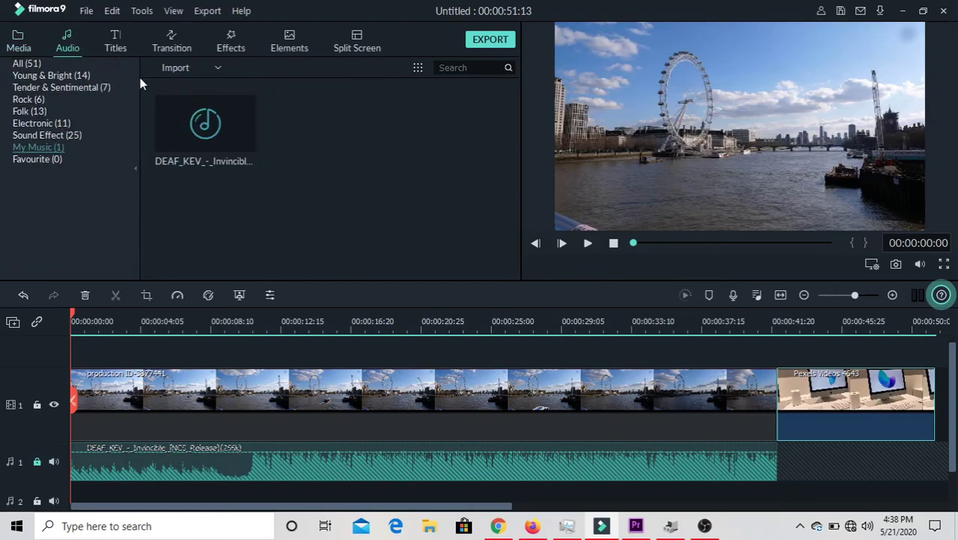
click(105, 78)
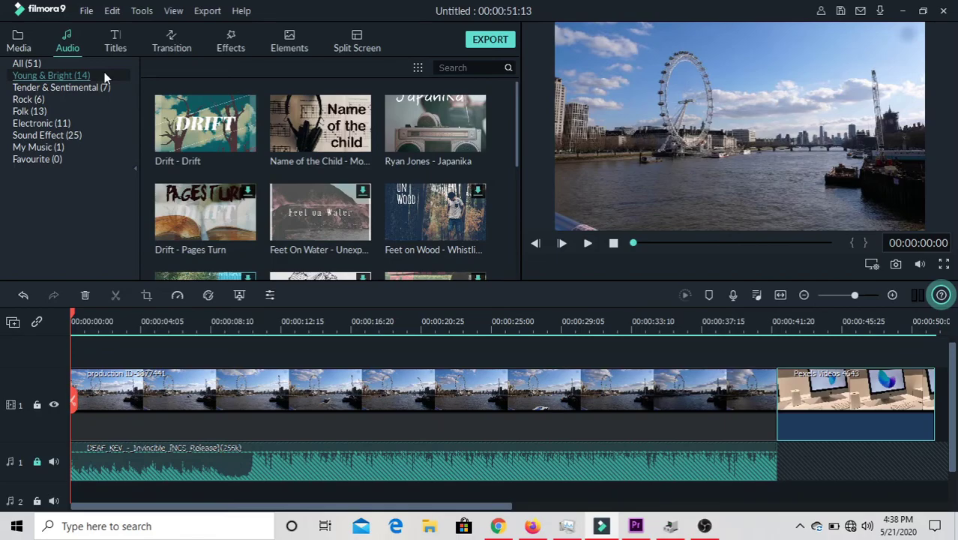
double_click(239, 137)
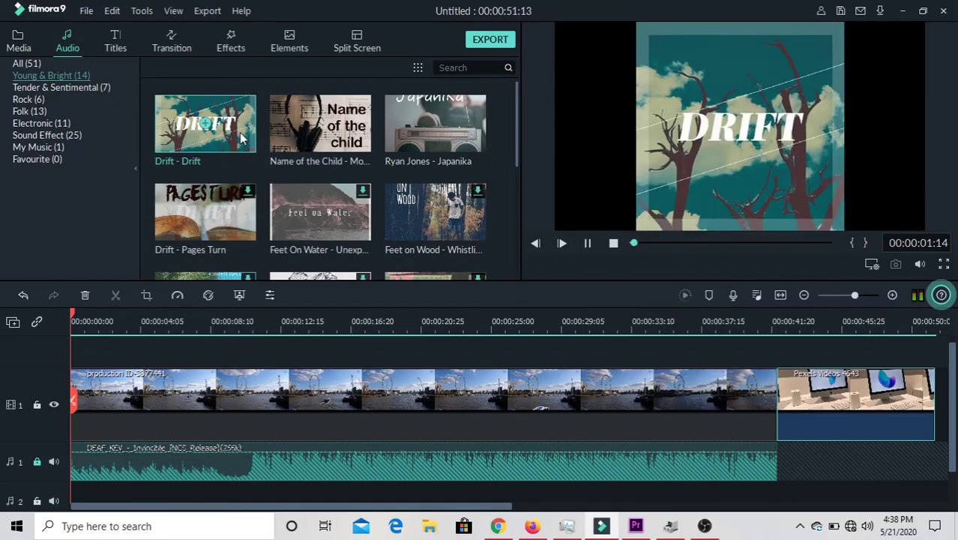
Step: Preview A-GROUP - Verve and both Always Dreaming tracks from the full audio library, pausing playback on Within Reach
click(85, 66)
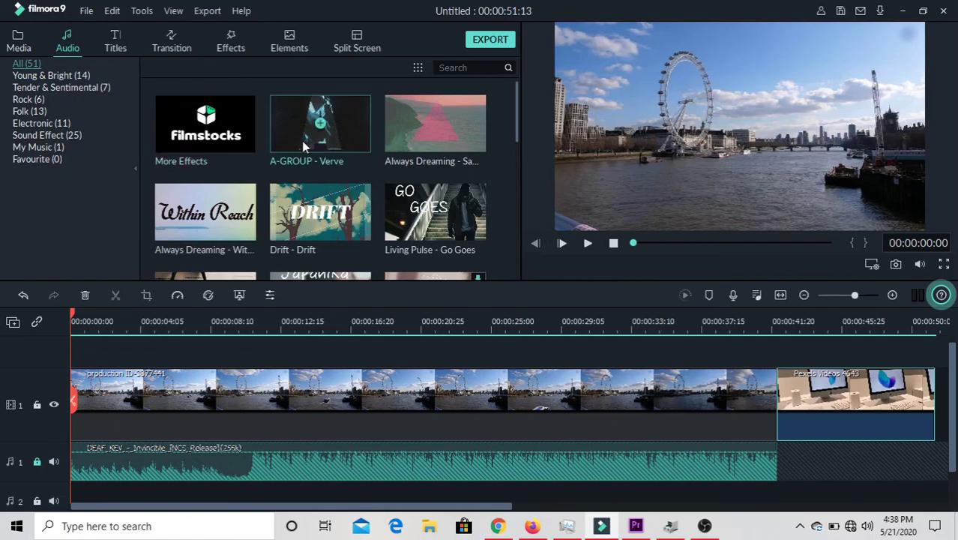
double_click(304, 146)
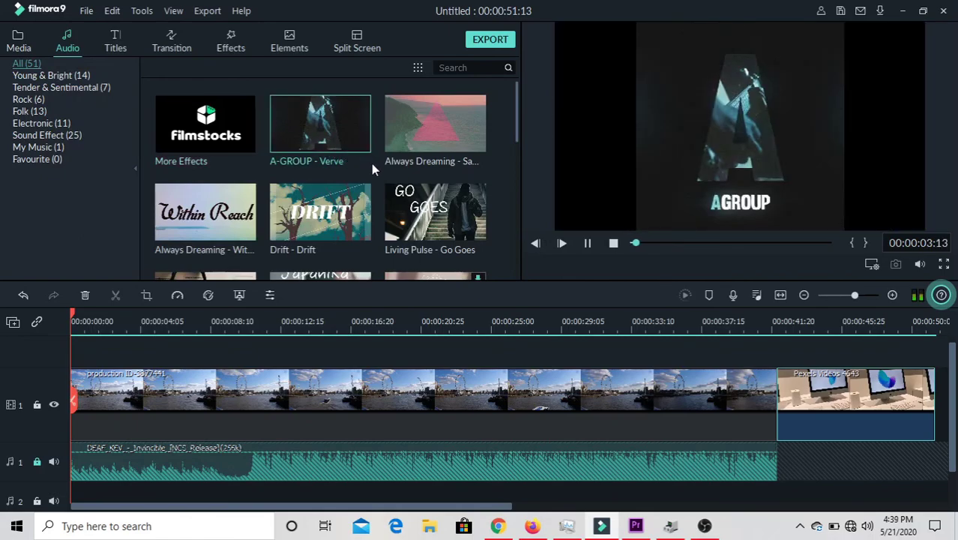
double_click(407, 133)
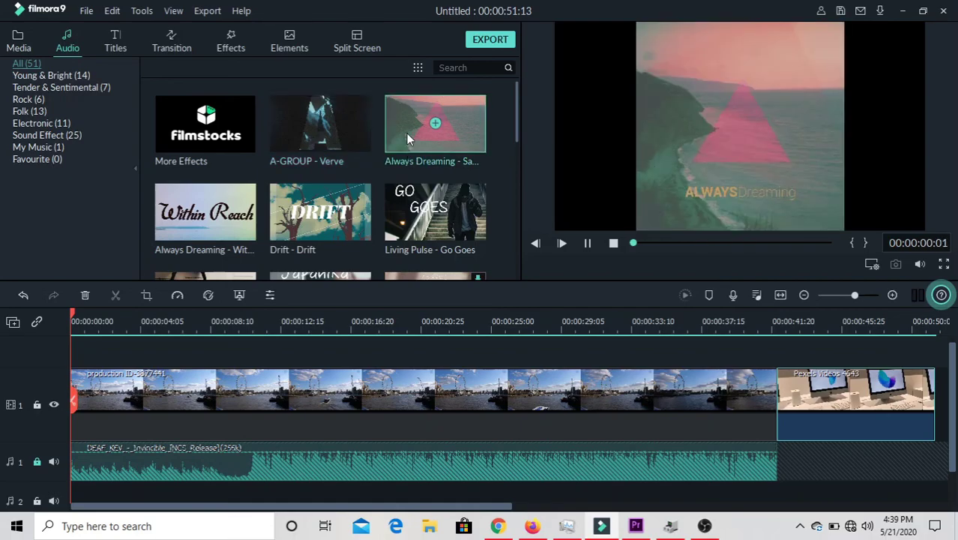
click(372, 169)
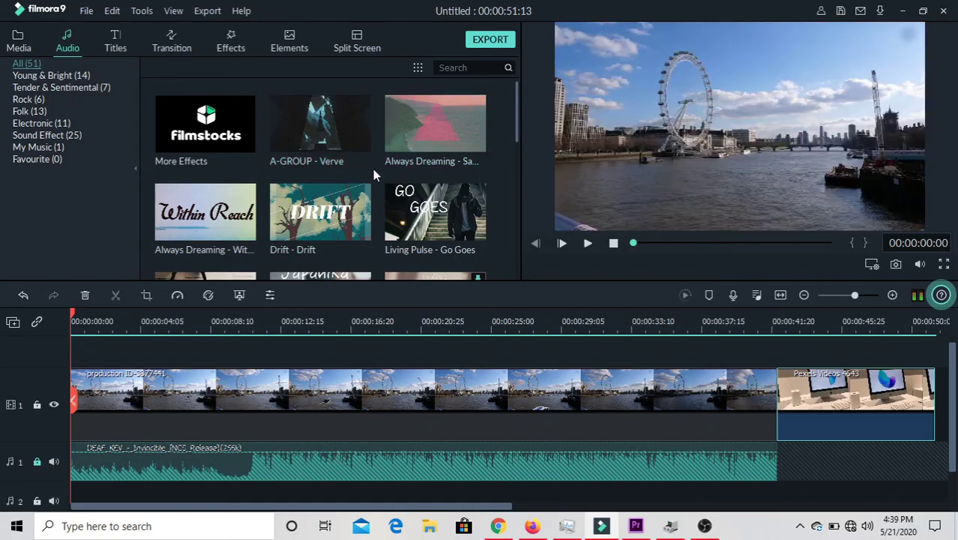
double_click(238, 224)
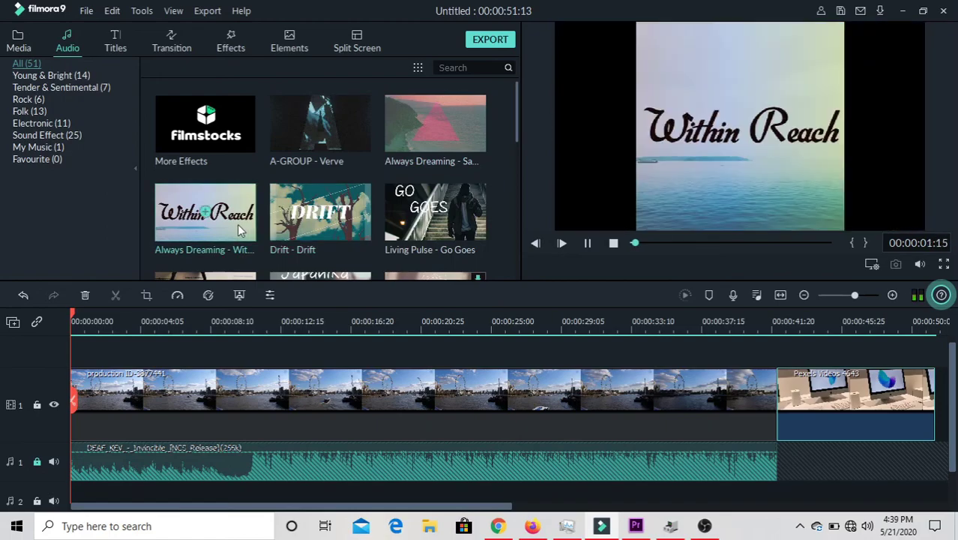
click(587, 245)
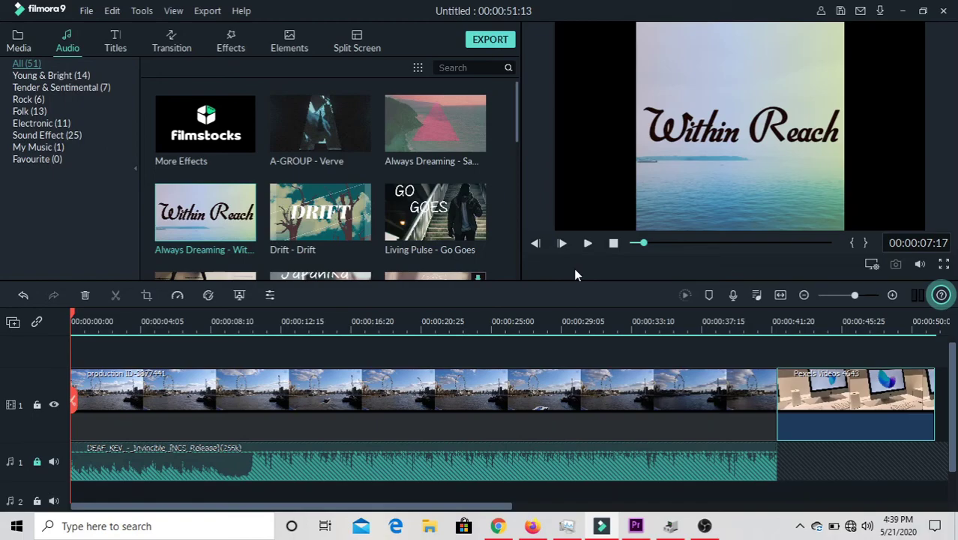
Step: Add Craft Pack Title 01 from the full titles library at the start of a new track above the London river clip
click(114, 42)
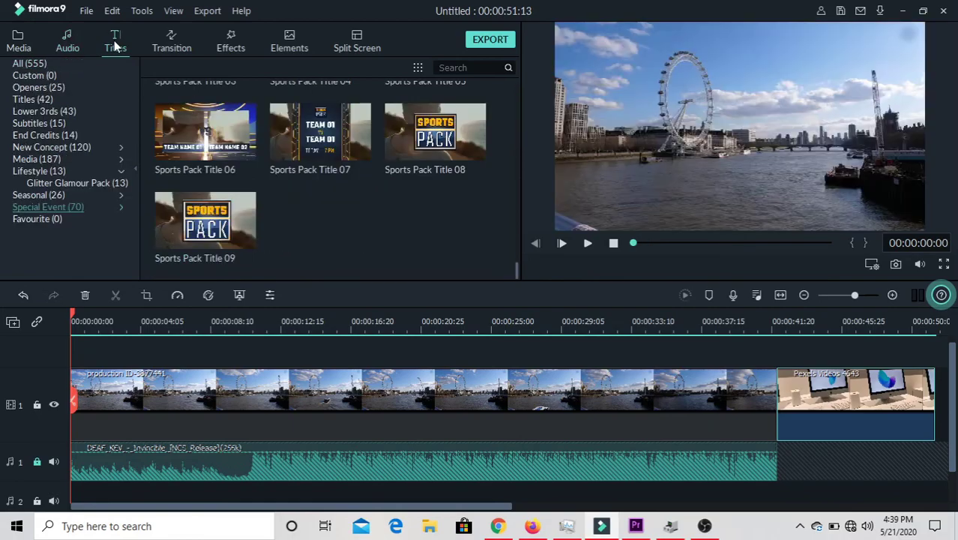
click(99, 66)
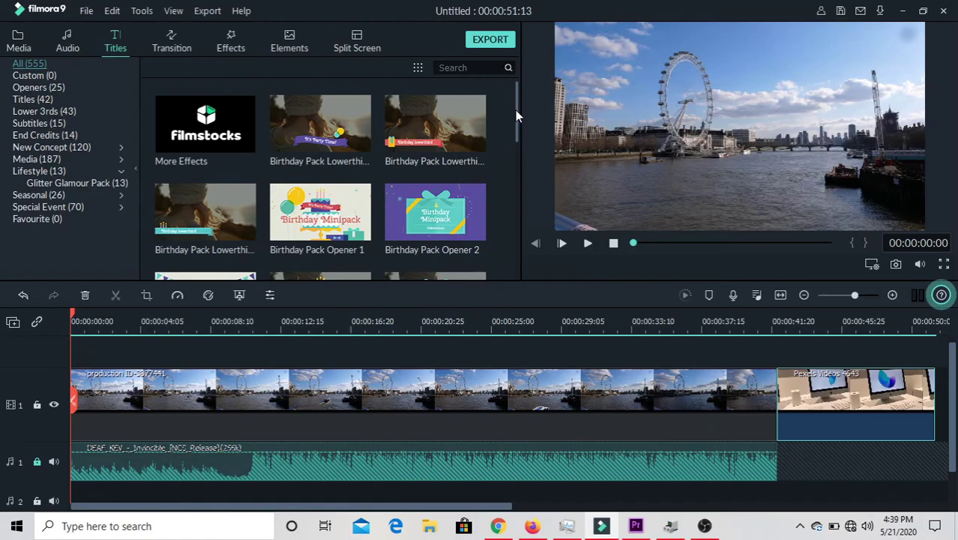
drag(515, 111, 492, 235)
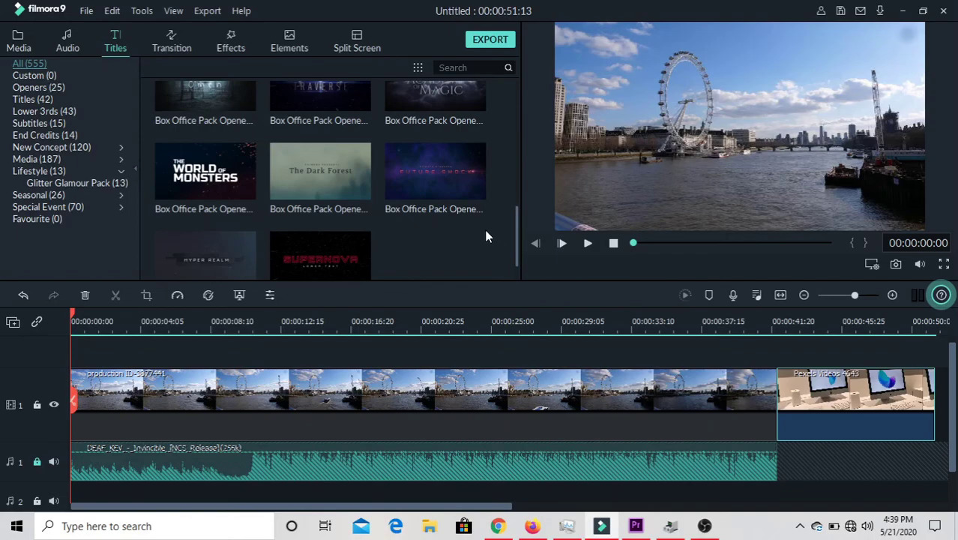
drag(515, 237, 492, 265)
scroll(492, 265, down, 1)
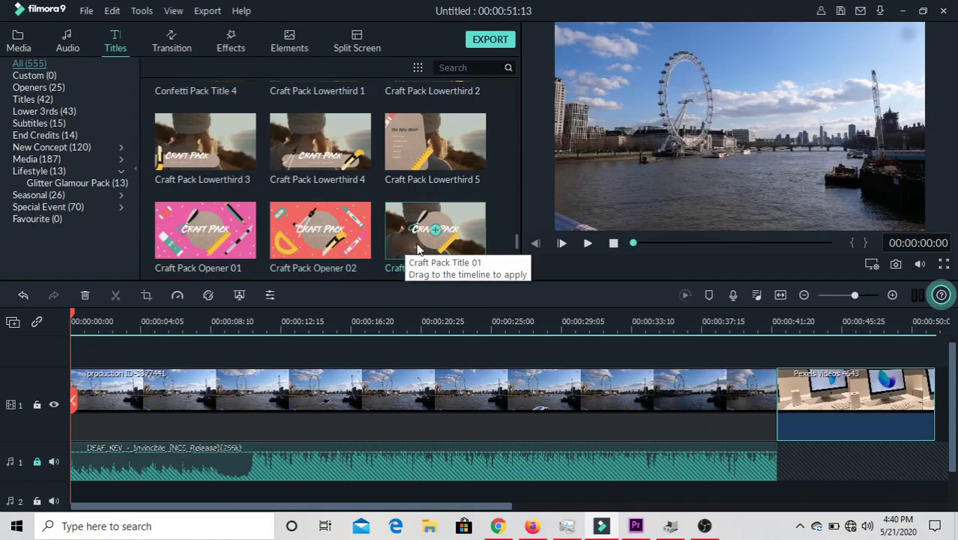
drag(417, 243, 71, 353)
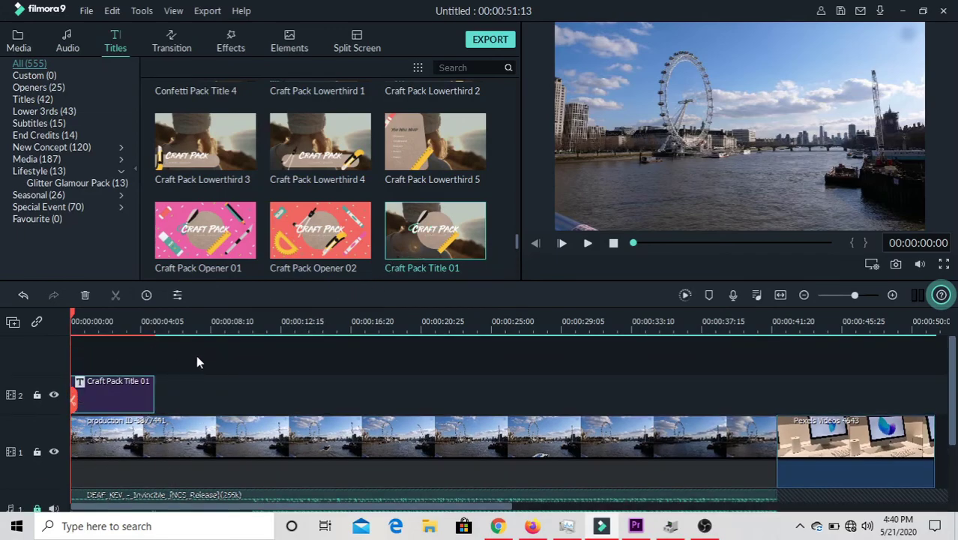
Step: Open the Craft Pack title for editing and replace its Lorem ipsum subtitle with "TELUGU TECH CHANNEL"
double_click(99, 392)
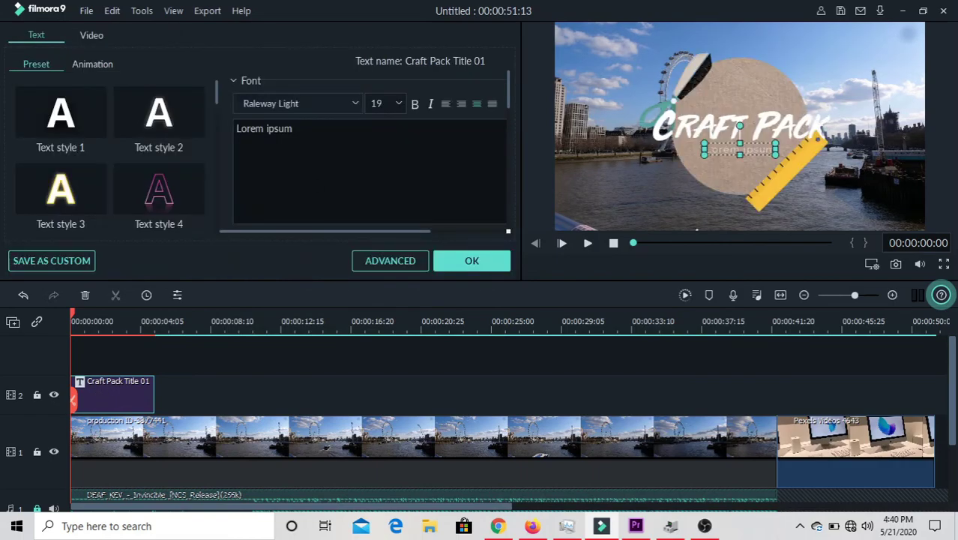
key(BackSpace)
key(BackSpace)
key(BackSpace)
key(BackSpace)
key(BackSpace)
key(BackSpace)
key(BackSpace)
key(BackSpace)
key(BackSpace)
key(BackSpace)
key(BackSpace)
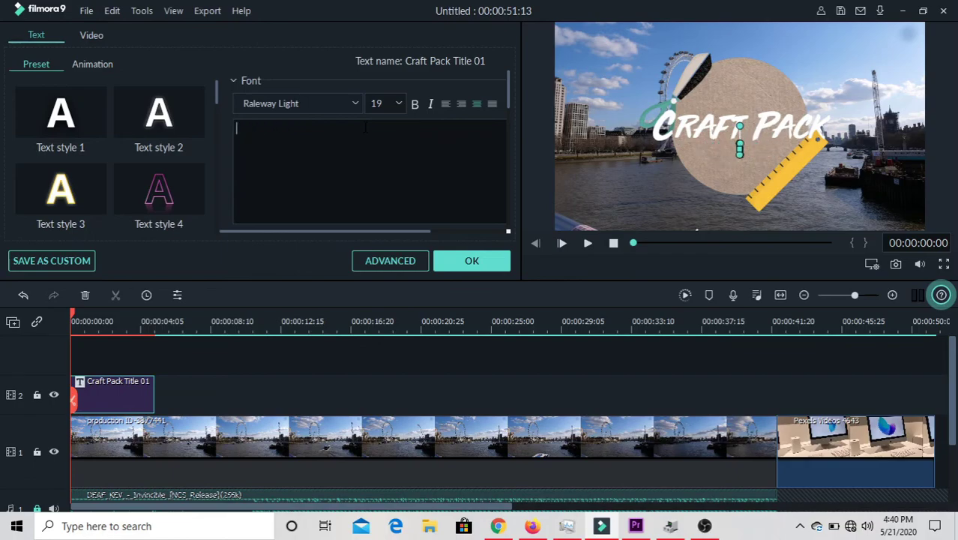
text(TELUGU)
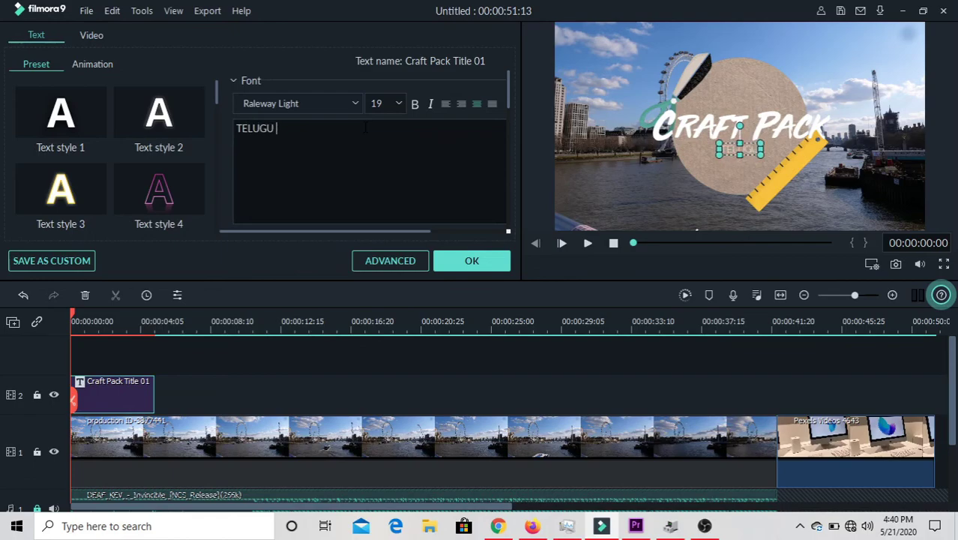
text( TE)
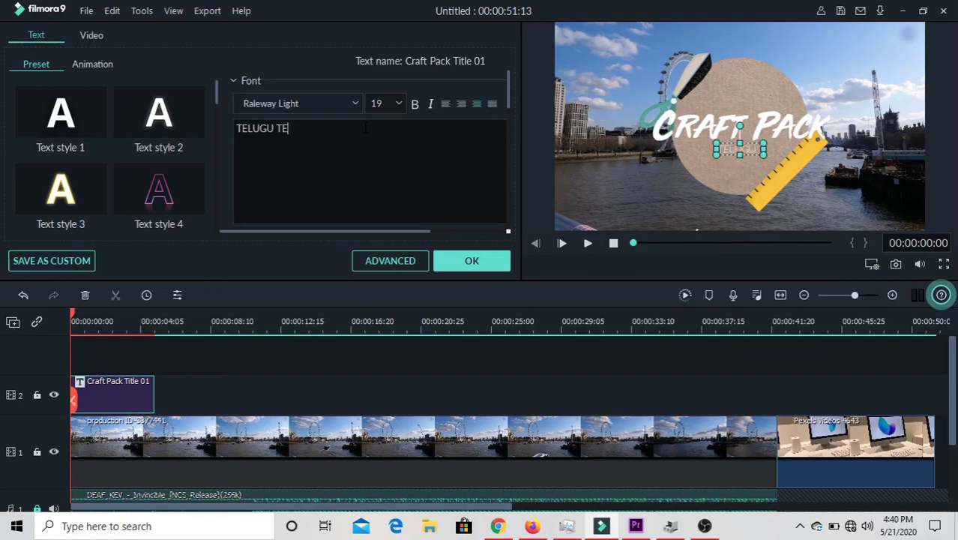
text(CH CHANNEL)
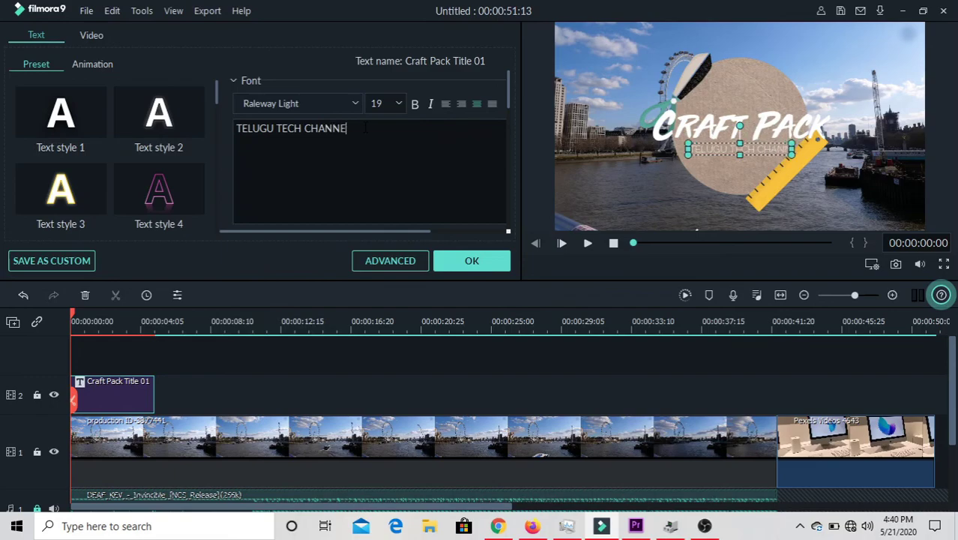
Step: Replace the title's main Craft Pack text with "TADAKALURI TECH INFO"
click(726, 129)
click(314, 139)
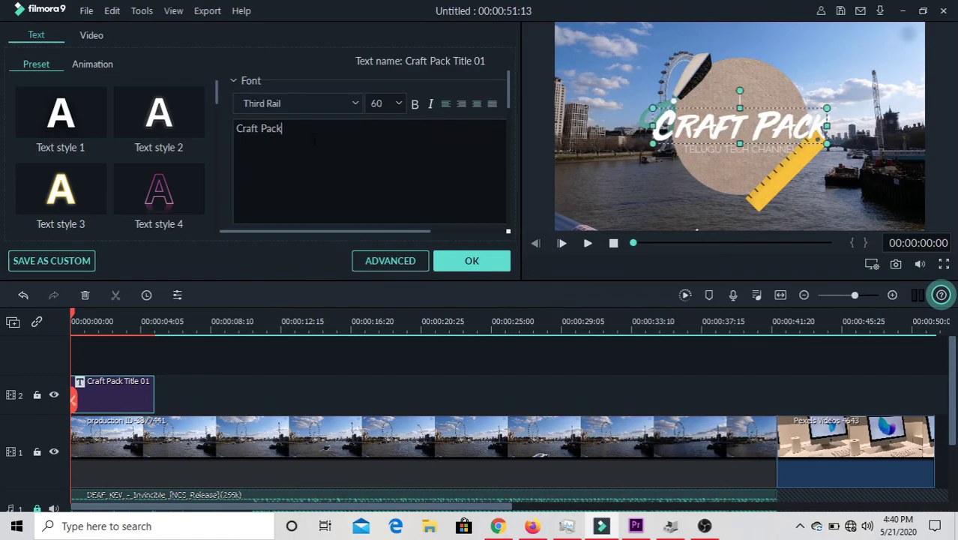
key(BackSpace)
key(BackSpace)
key(BackSpace)
key(BackSpace)
key(BackSpace)
key(BackSpace)
key(BackSpace)
key(BackSpace)
key(BackSpace)
key(BackSpace)
text(TADAKALU)
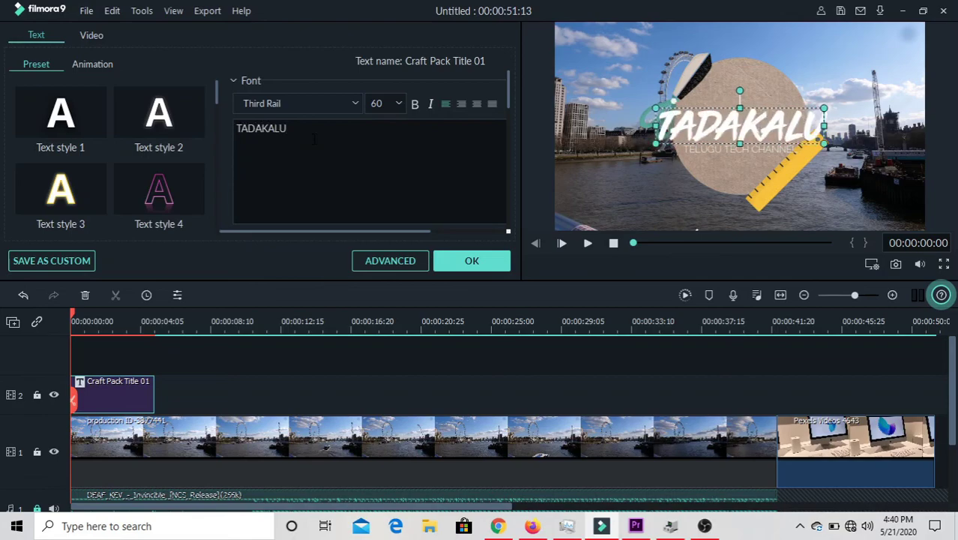
text(RI TE)
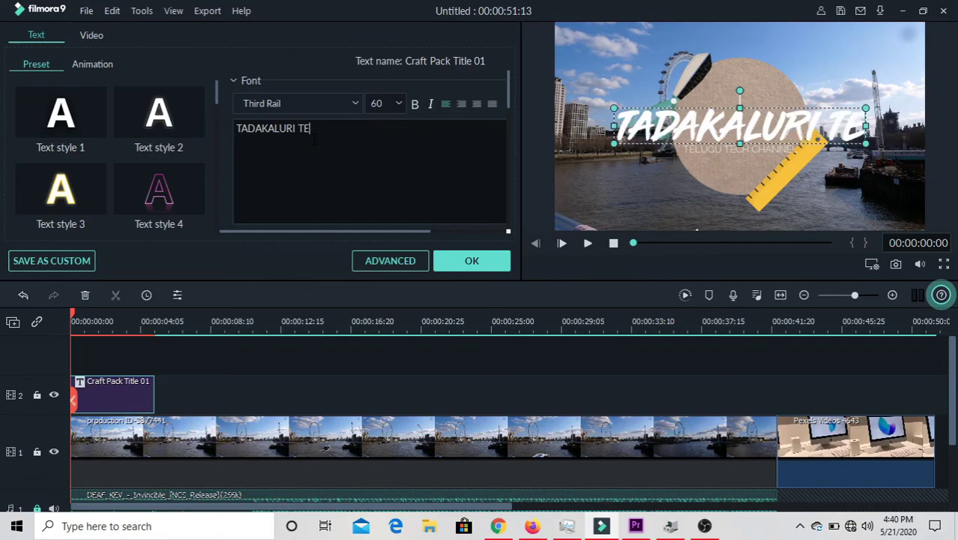
text(CH INFO)
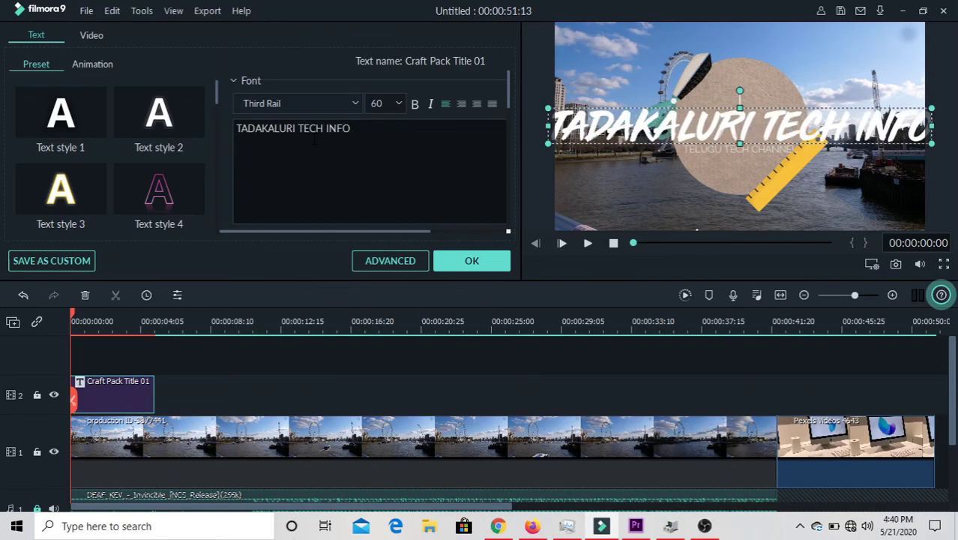
Step: Try the Stencil and Ultra fonts on the main title text
click(358, 99)
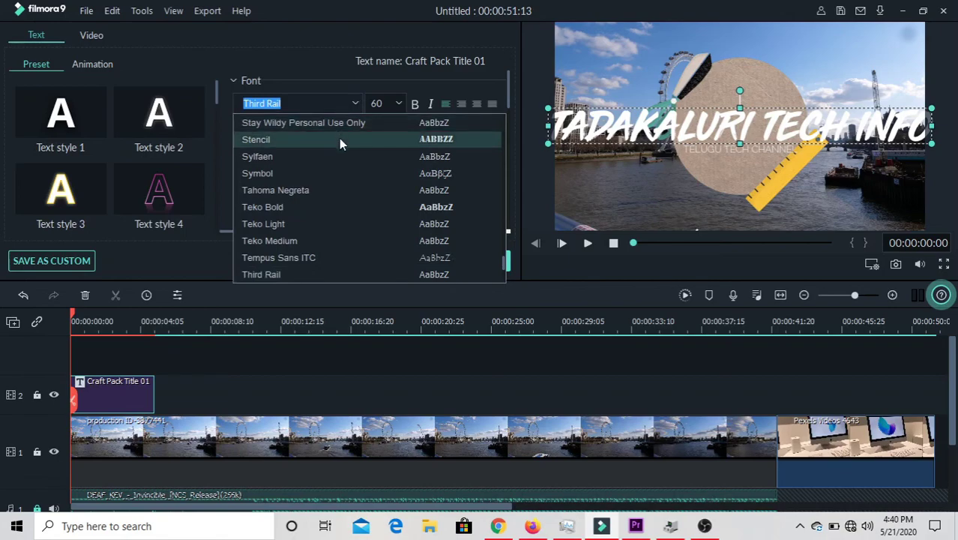
click(339, 138)
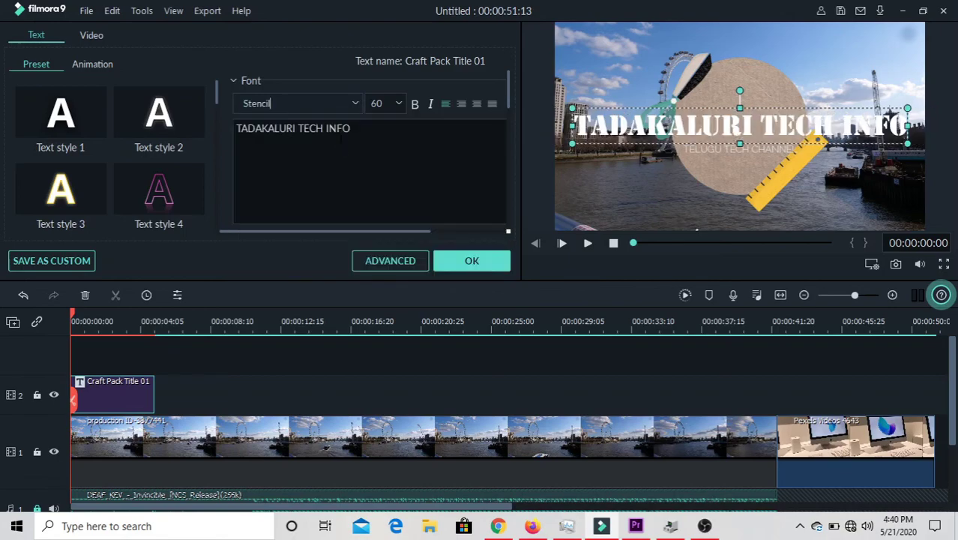
click(355, 103)
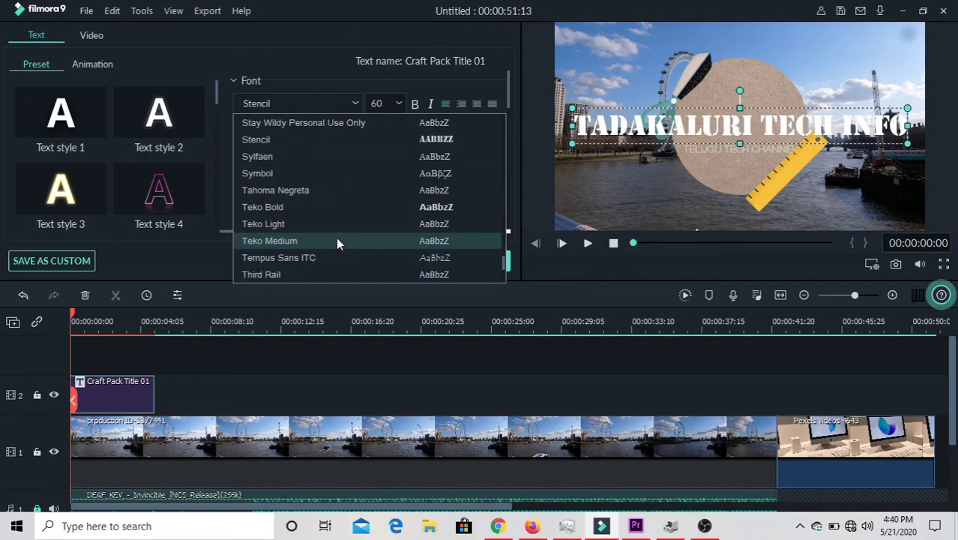
scroll(336, 241, down, 3)
click(366, 274)
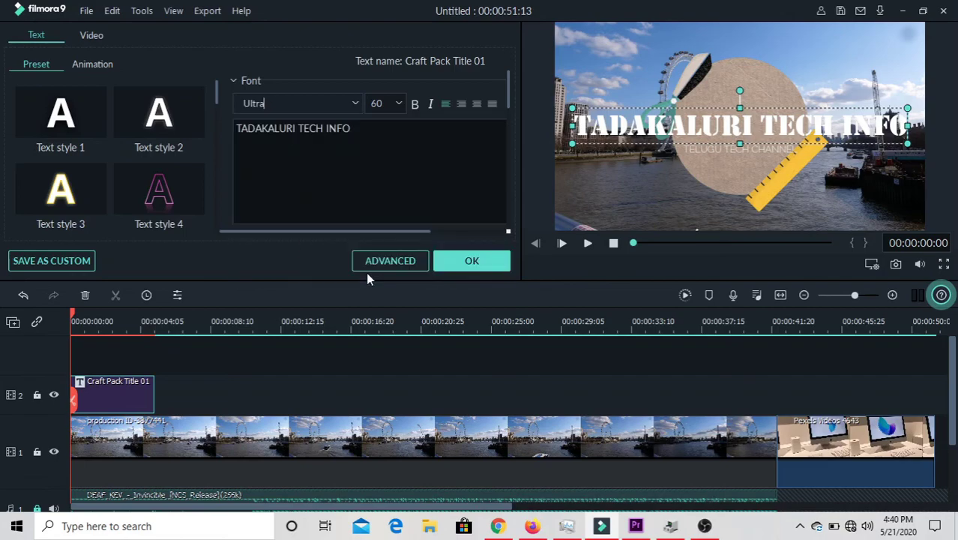
Step: Set the main title text's font size to 48
click(398, 100)
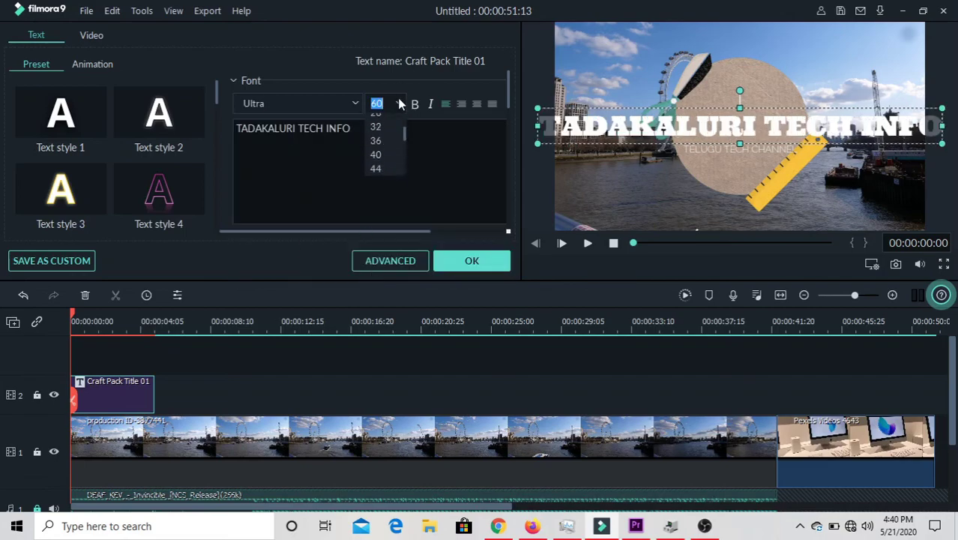
scroll(396, 123, up, 4)
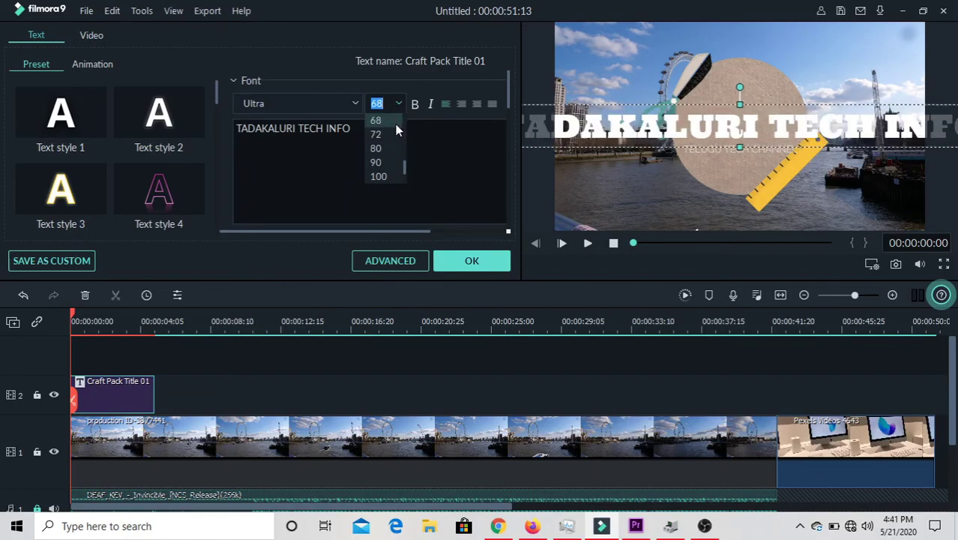
scroll(395, 124, up, 1)
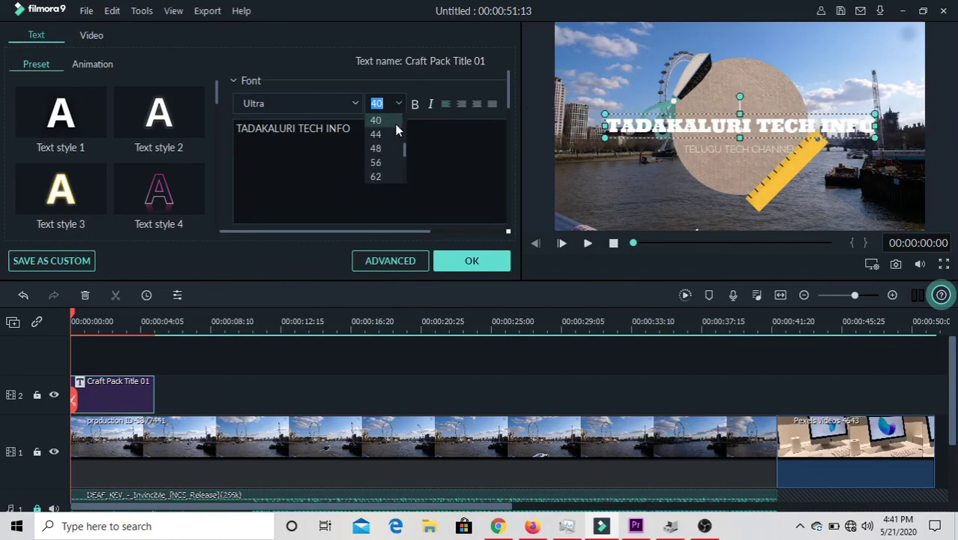
key(Down)
key(Down)
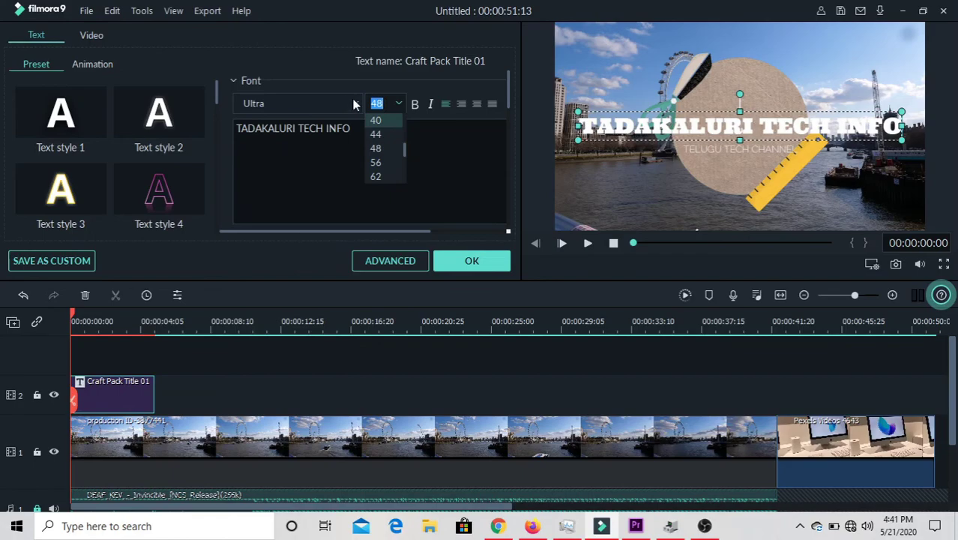
Step: Change the main title text's font to Roboto Thin and make it bold and italic
click(353, 102)
scroll(374, 150, up, 15)
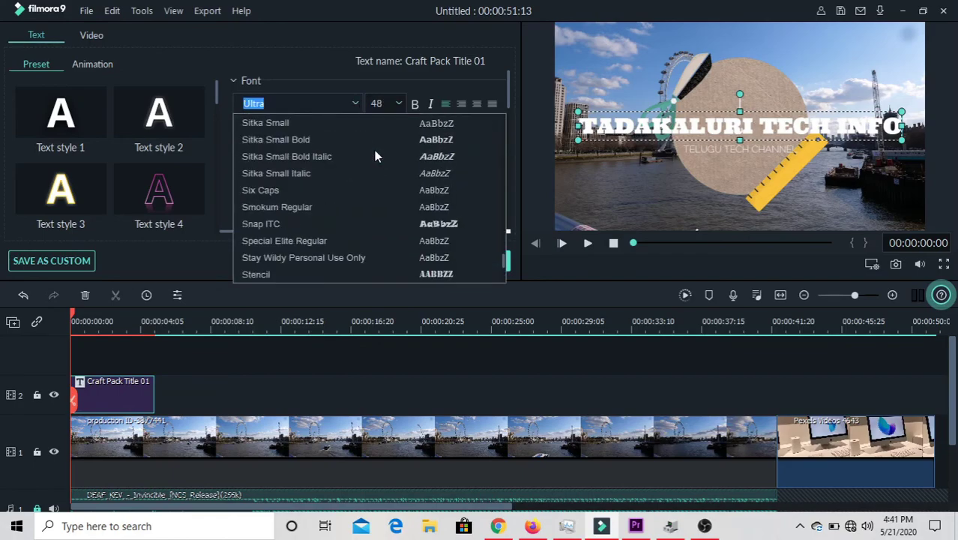
scroll(374, 150, up, 12)
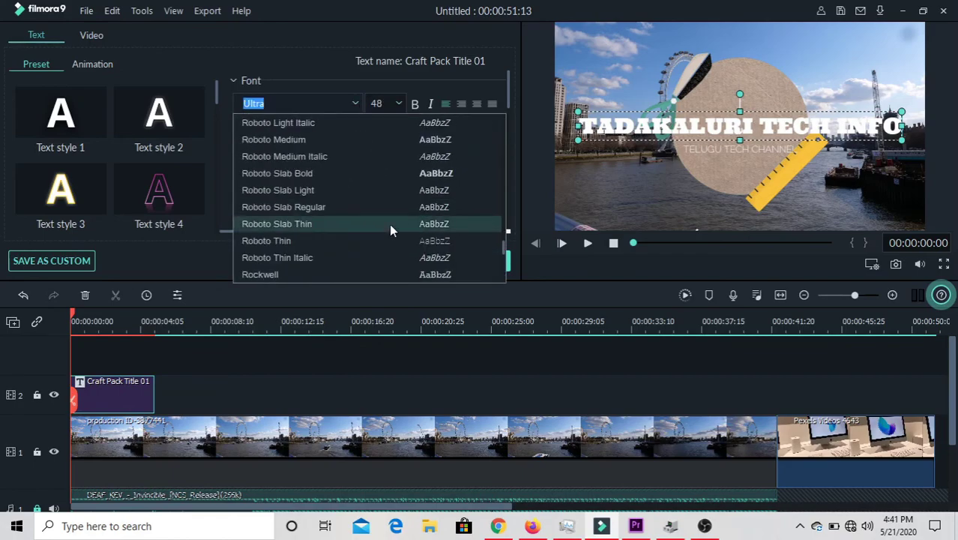
click(398, 244)
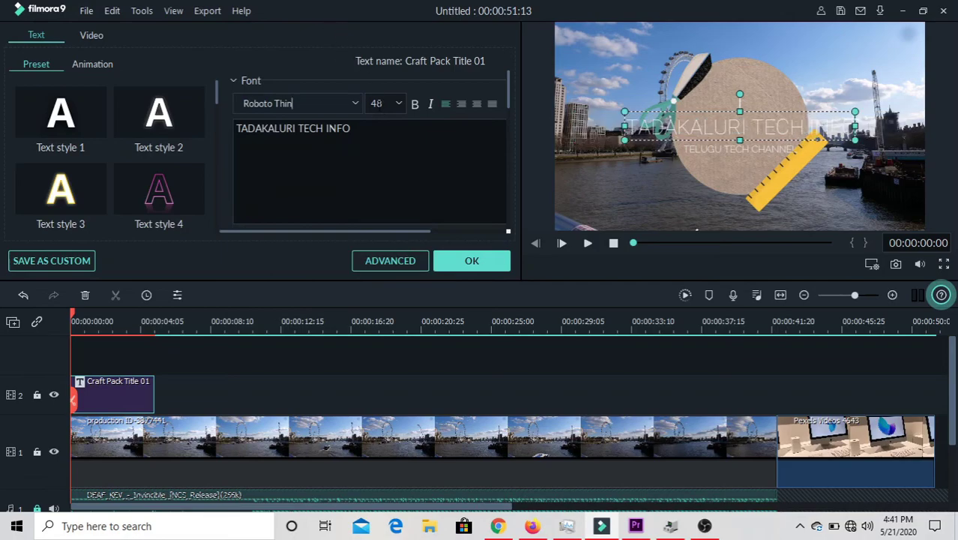
click(351, 128)
click(414, 106)
click(431, 106)
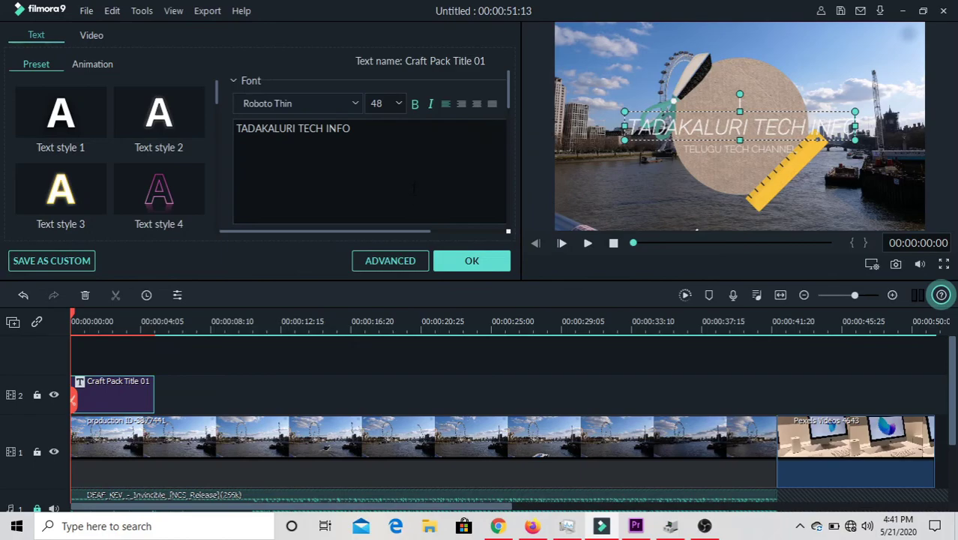
Step: Look through the preset text styles and text animations, selecting Text style 2 and No Animation without applying them
click(171, 129)
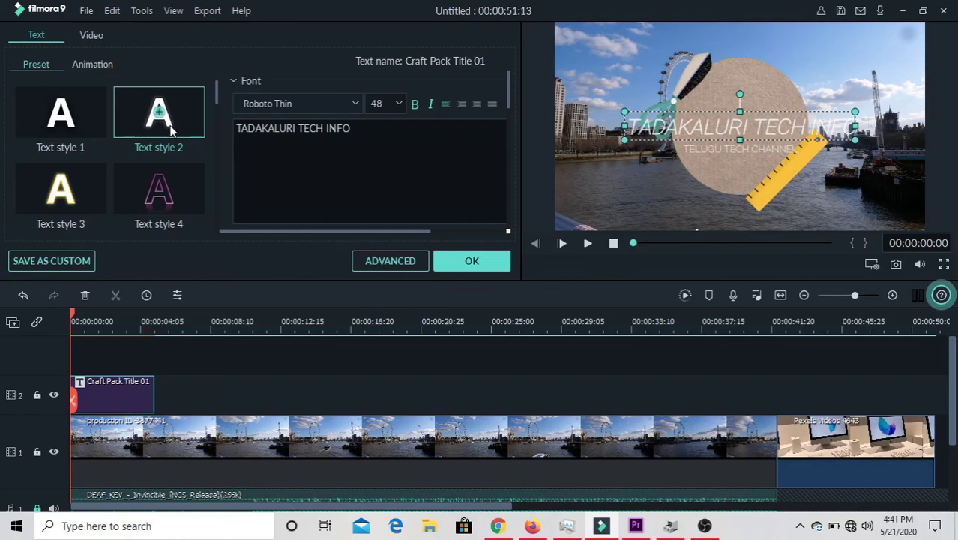
click(86, 64)
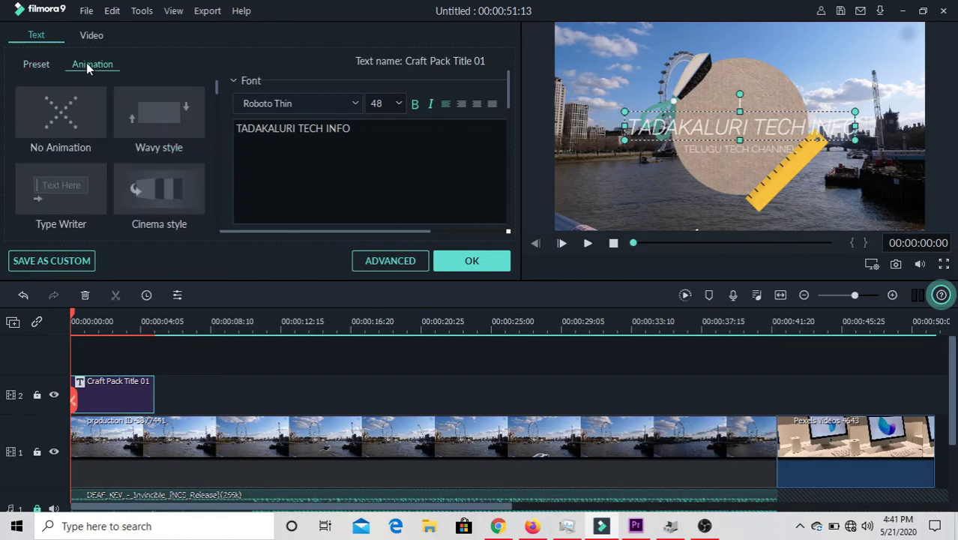
click(93, 125)
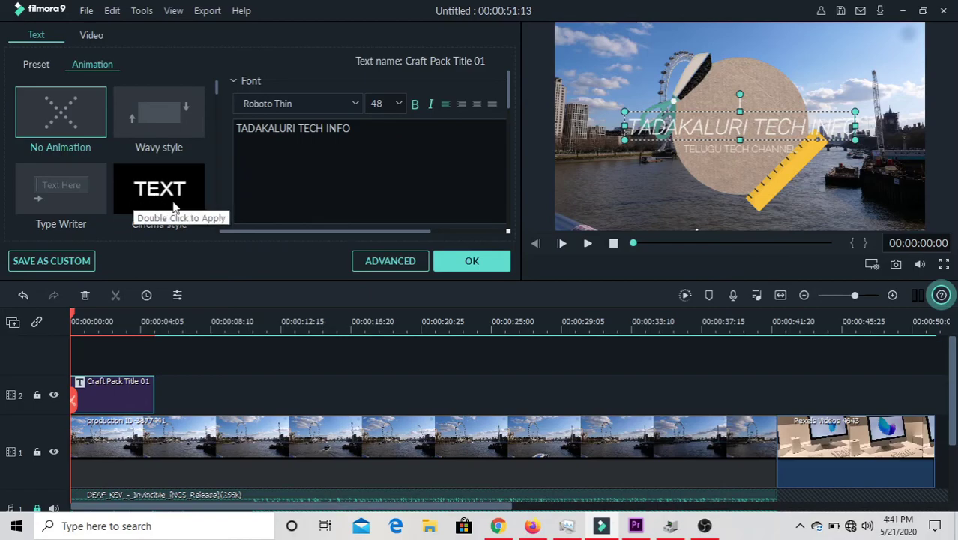
Step: Confirm the title edits and play the timeline from the start until just past the title
click(487, 261)
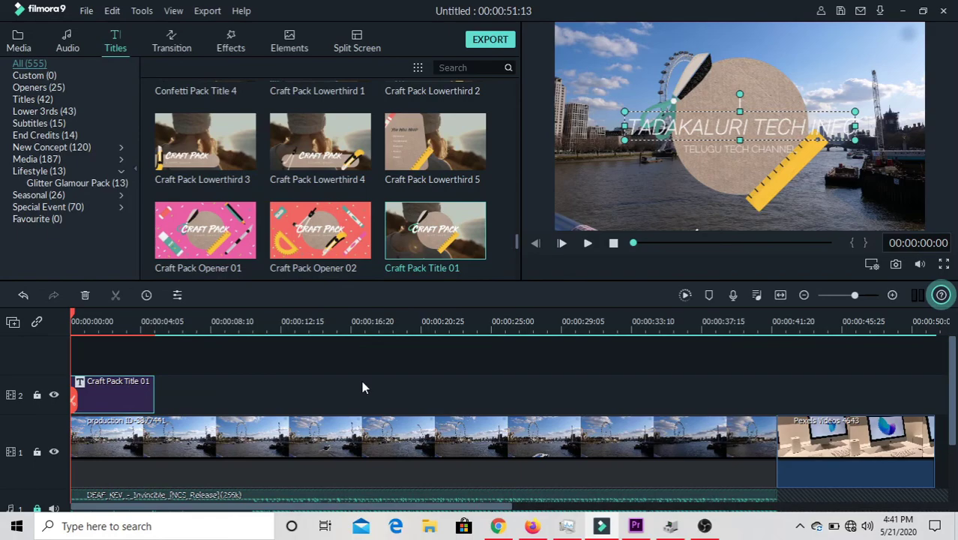
key(space)
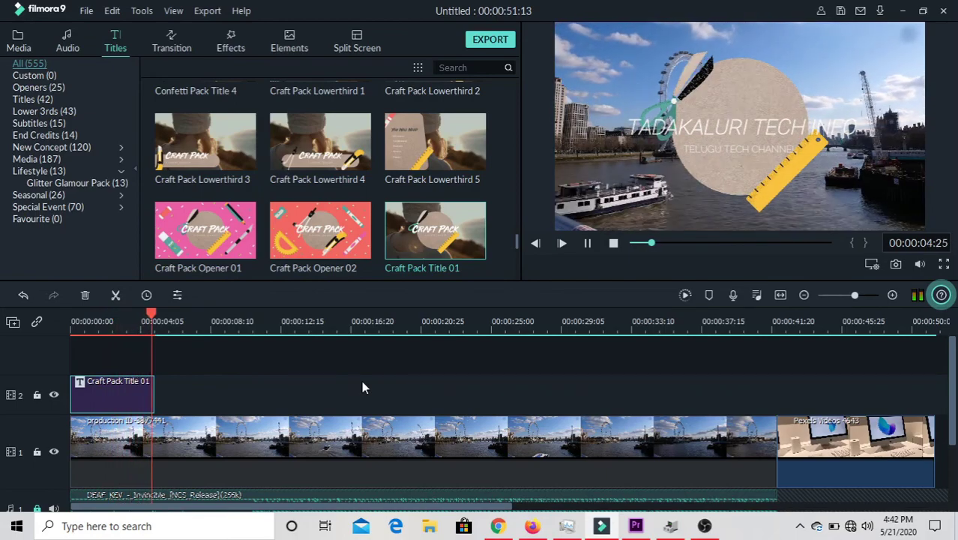
key(space)
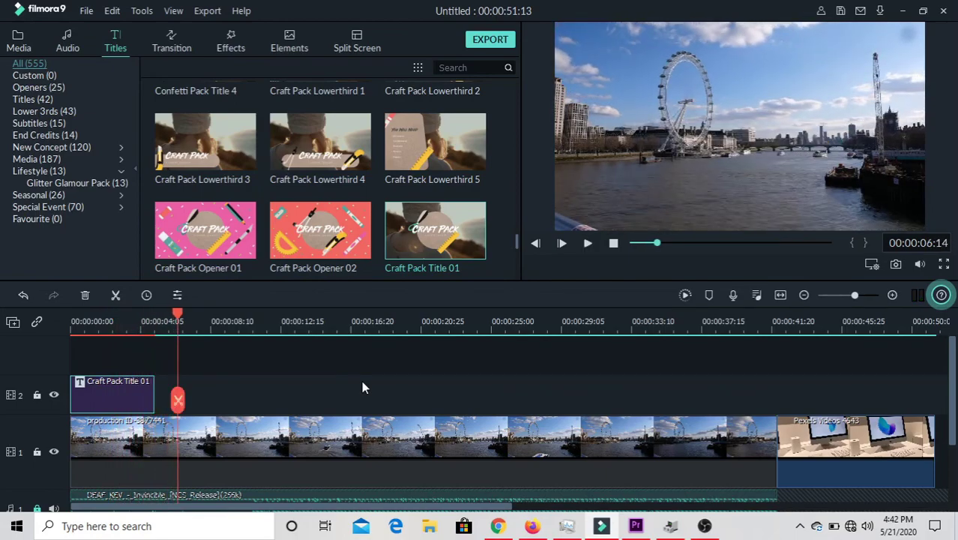
Step: Unlock audio track 1 and show the Media category of the titles library
scroll(363, 384, down, 2)
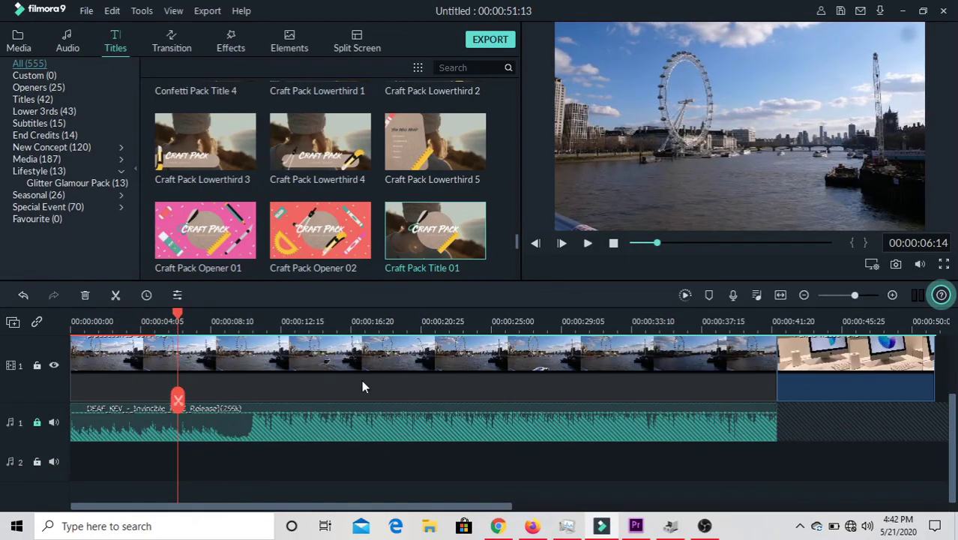
click(37, 422)
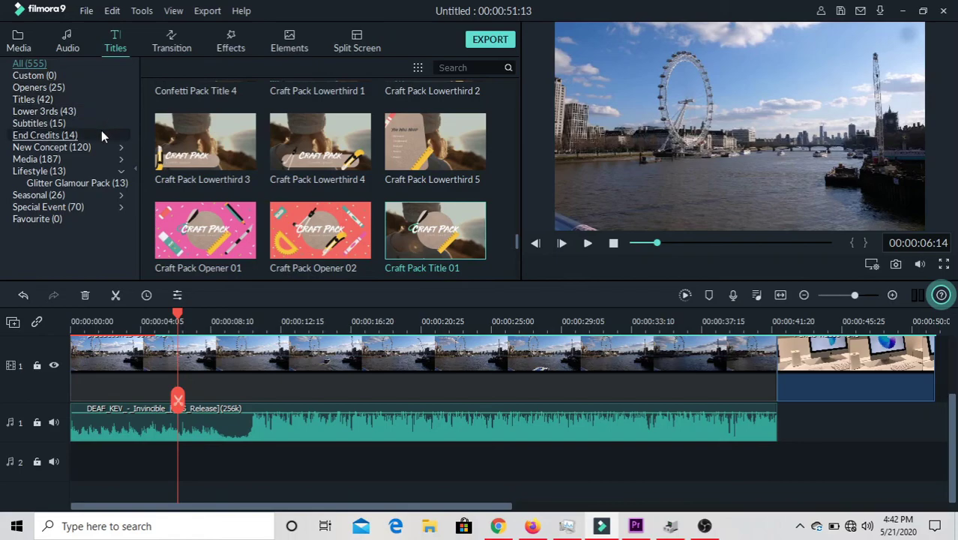
click(114, 153)
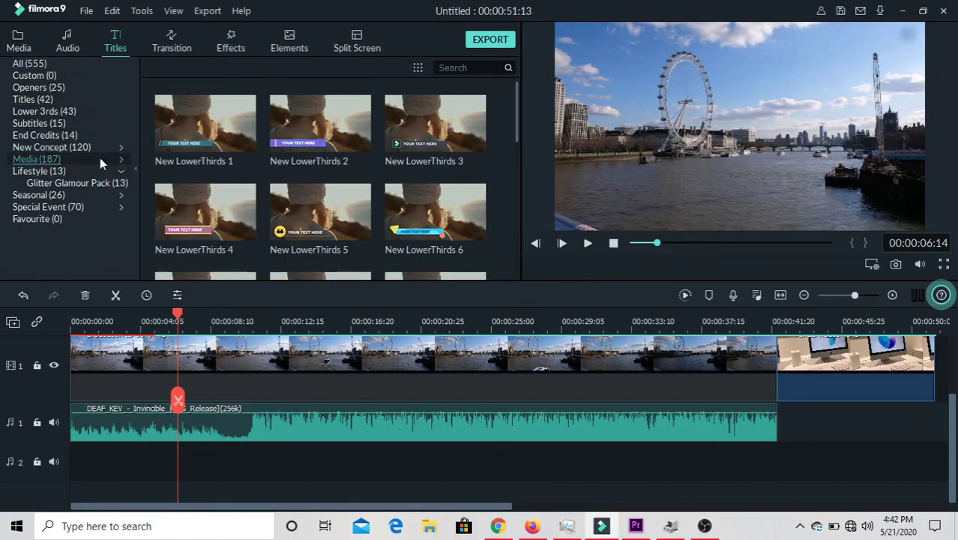
Step: Preview several Media title openers, including Tokio Ghost, Omen, Traverse, Academy of Magic and the Comicbook Pack opener
click(100, 157)
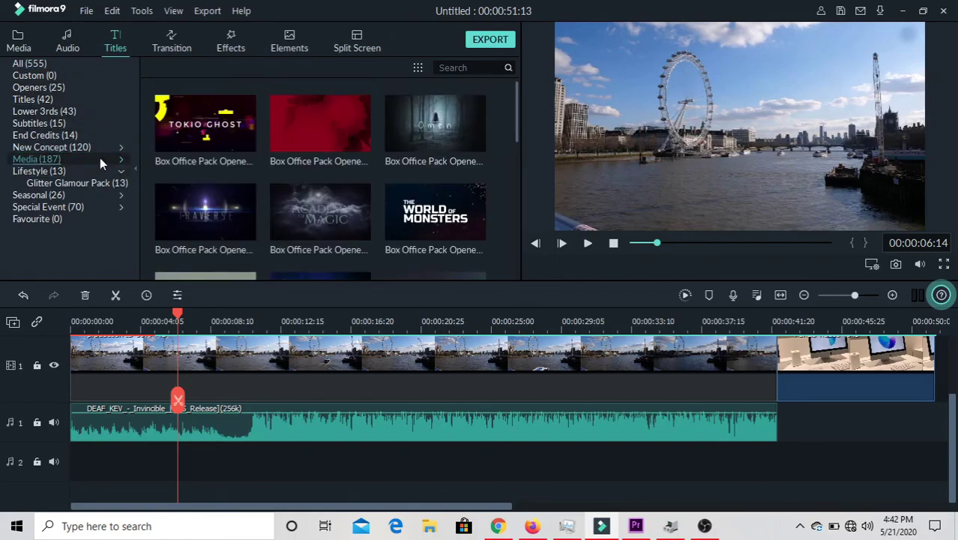
click(241, 142)
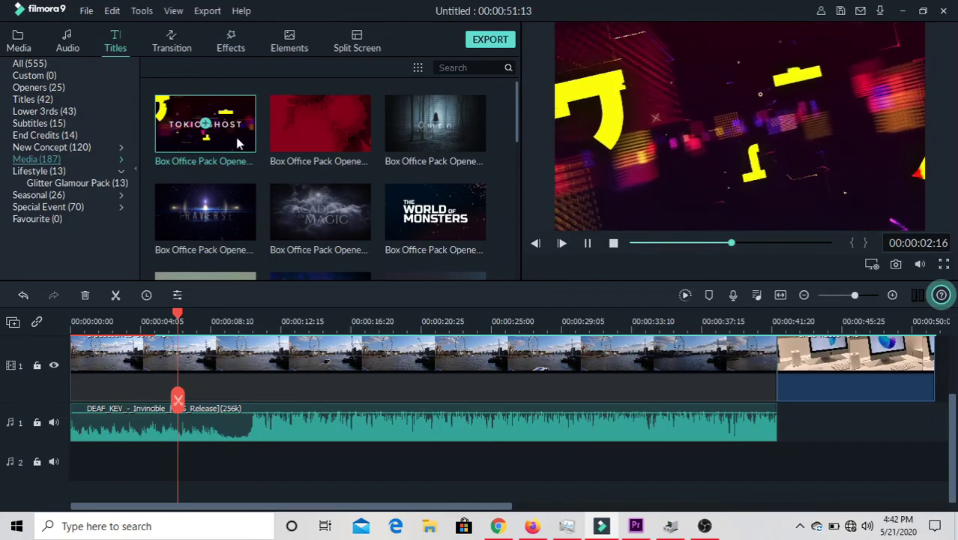
click(305, 138)
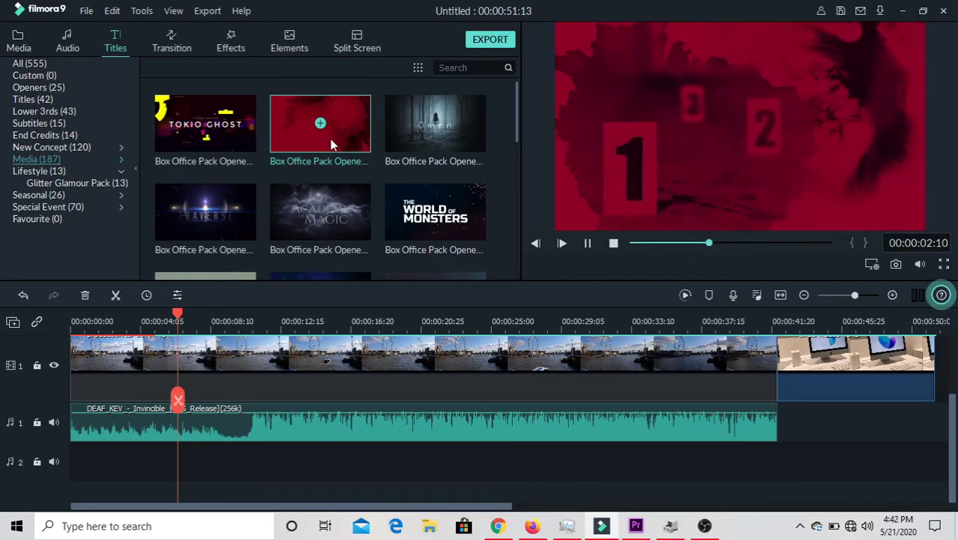
click(394, 144)
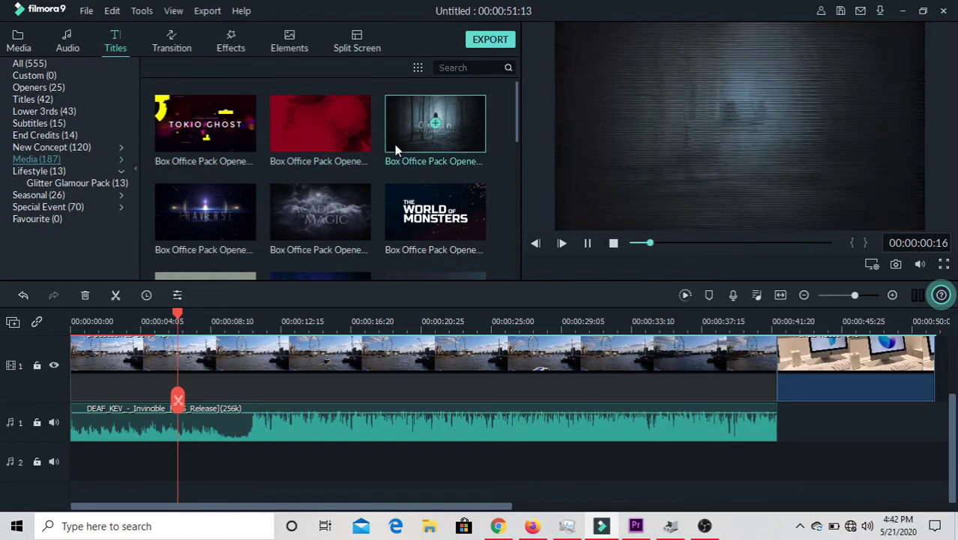
click(244, 228)
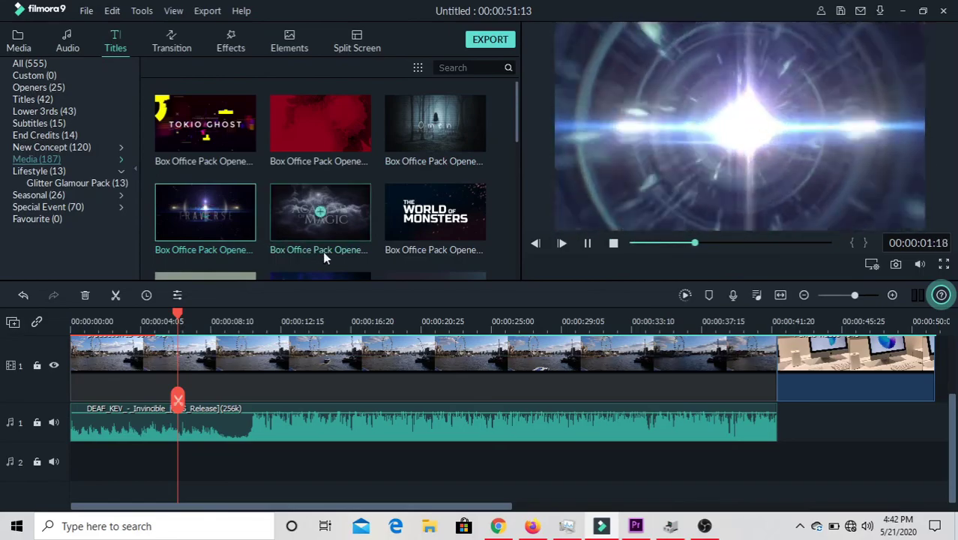
click(340, 230)
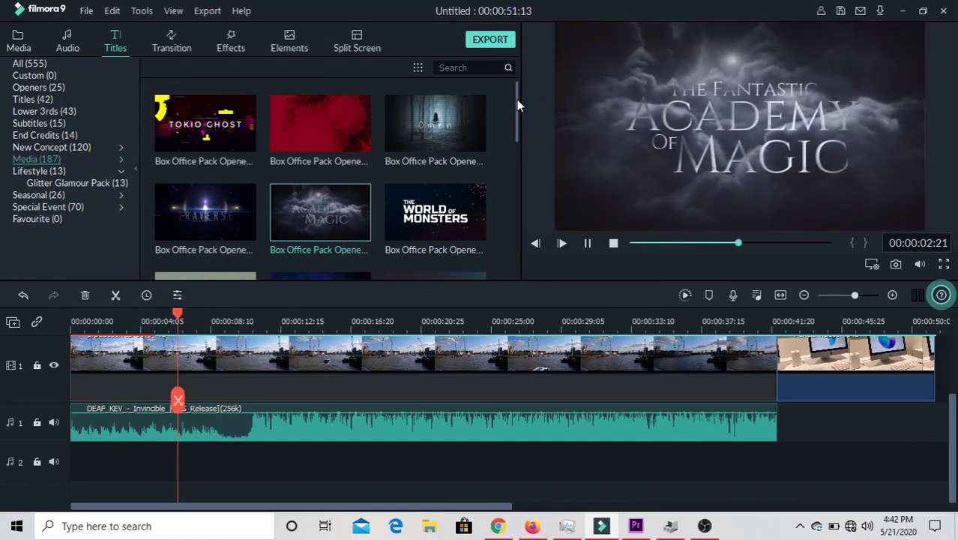
mouse_move(517, 102)
mouse_down()
mouse_move(495, 242)
mouse_move(469, 159)
mouse_up()
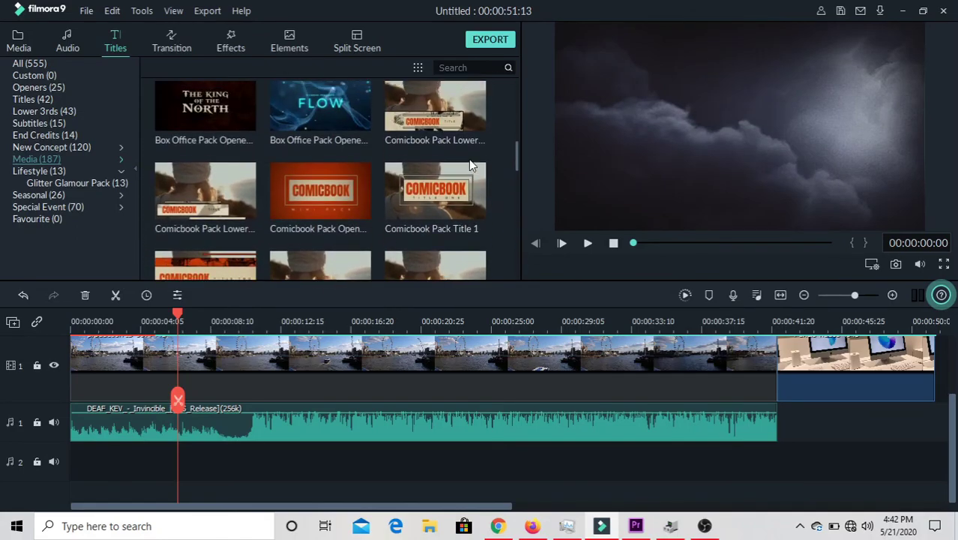
click(352, 195)
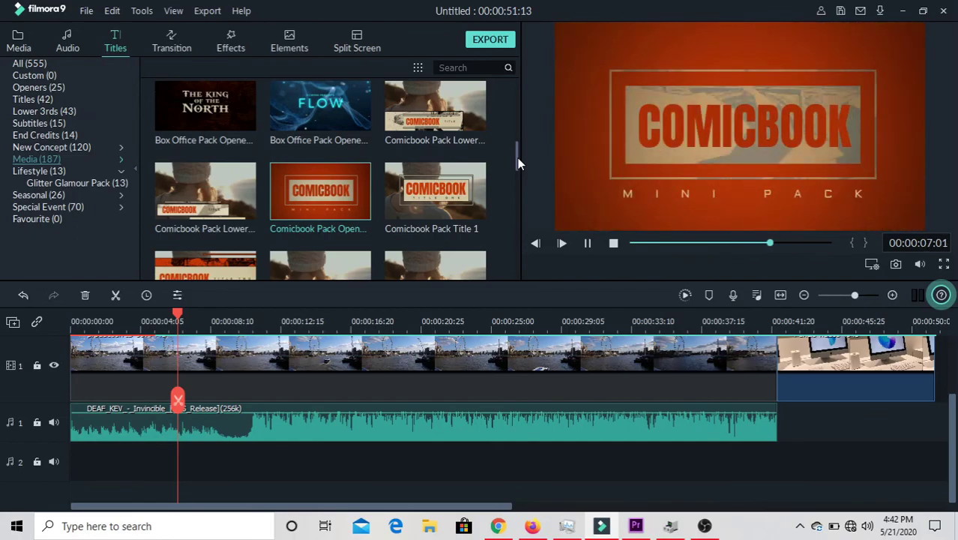
Step: Insert the World of Monsters opener at the start of video track 1, ahead of the London clip, and open its text for editing
drag(518, 157, 499, 107)
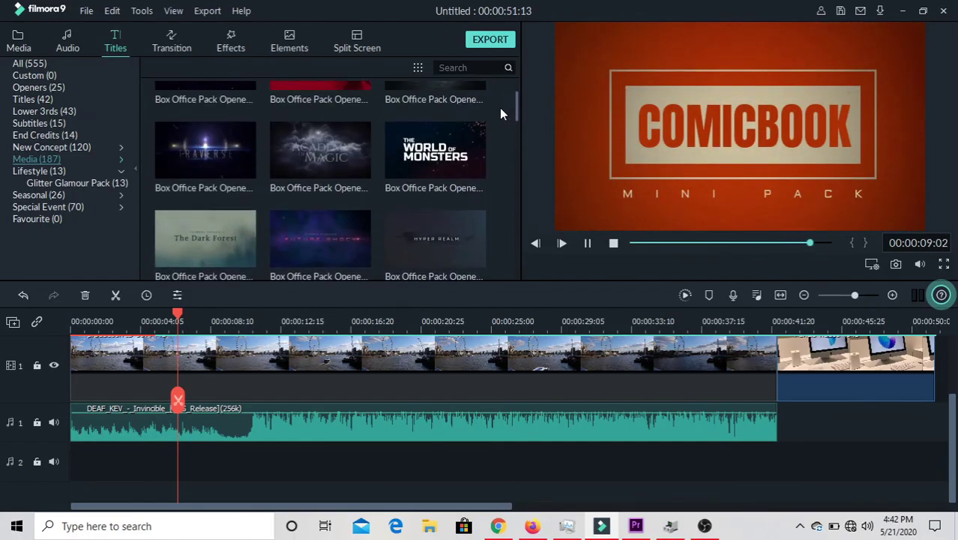
drag(407, 160, 70, 375)
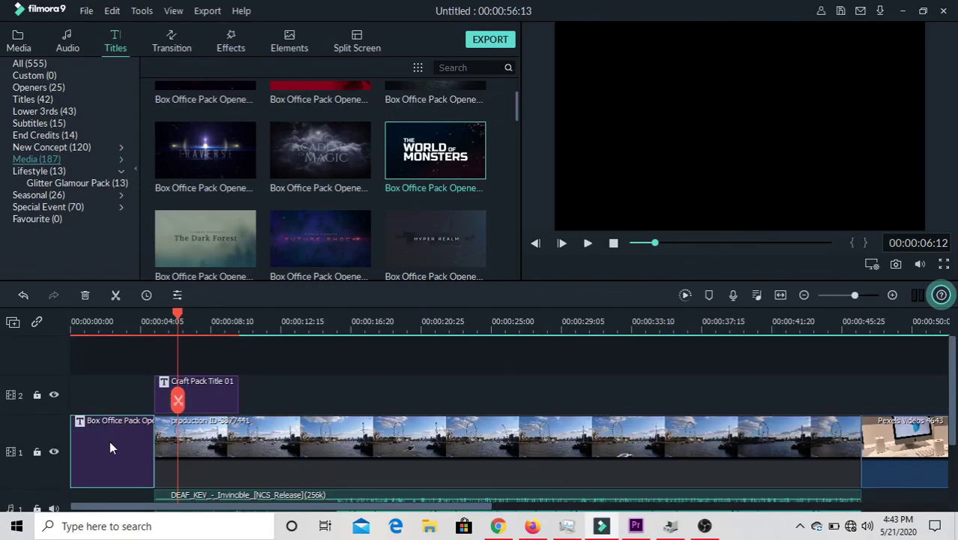
double_click(110, 446)
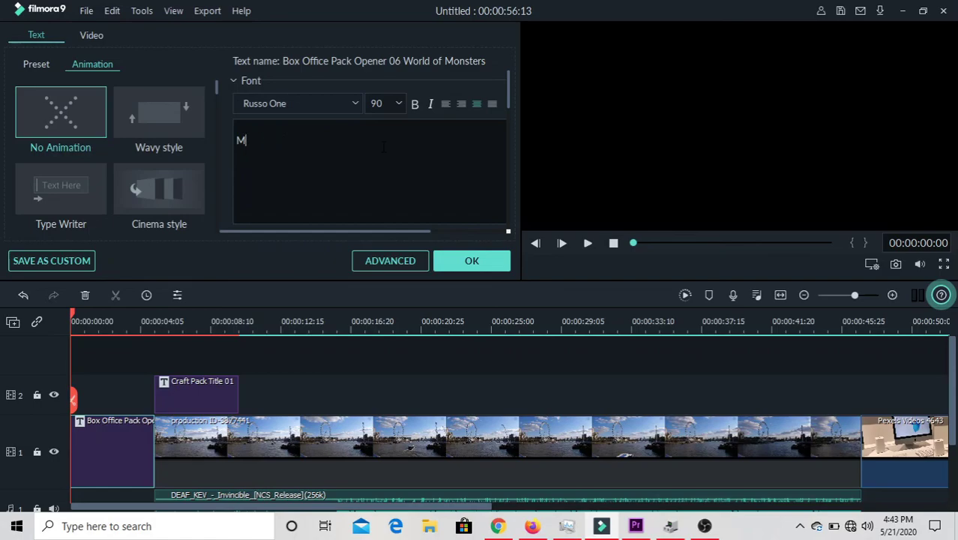
Step: Try TADAKALURI as the opener's lowest text line in place of MONSTERS, and clear that line's text
key(BackSpace)
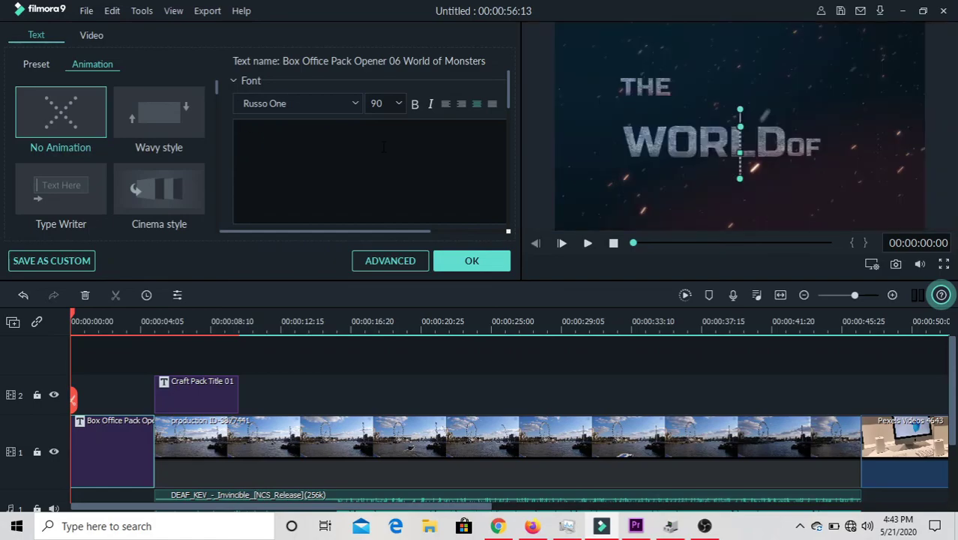
text(TAD)
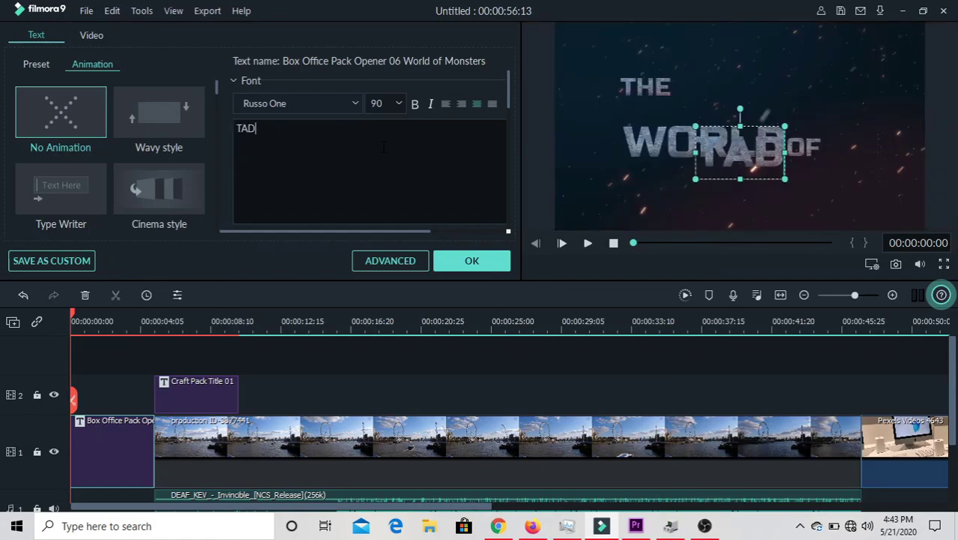
text(AKALURI)
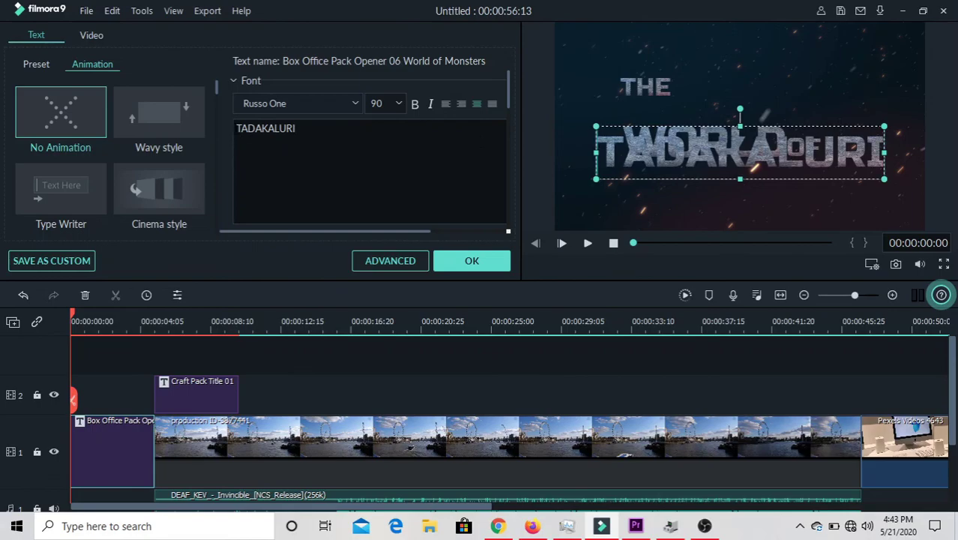
key(Return)
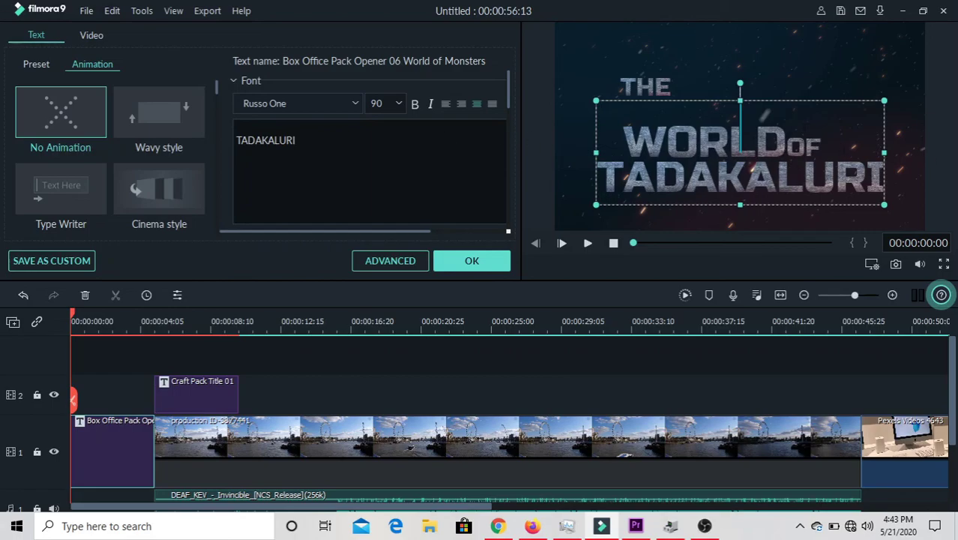
key(BackSpace)
key(BackSpace)
key(BackSpace)
key(BackSpace)
key(BackSpace)
key(BackSpace)
key(BackSpace)
key(BackSpace)
key(BackSpace)
key(BackSpace)
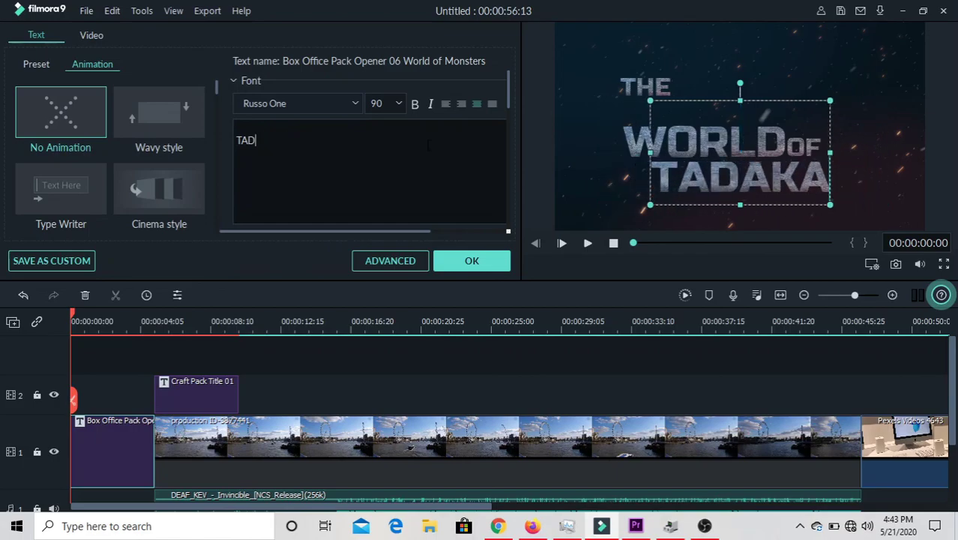
Step: Replace the opener's WORLDOF text with TADAKALURI and TECH INFO on two lines
click(678, 145)
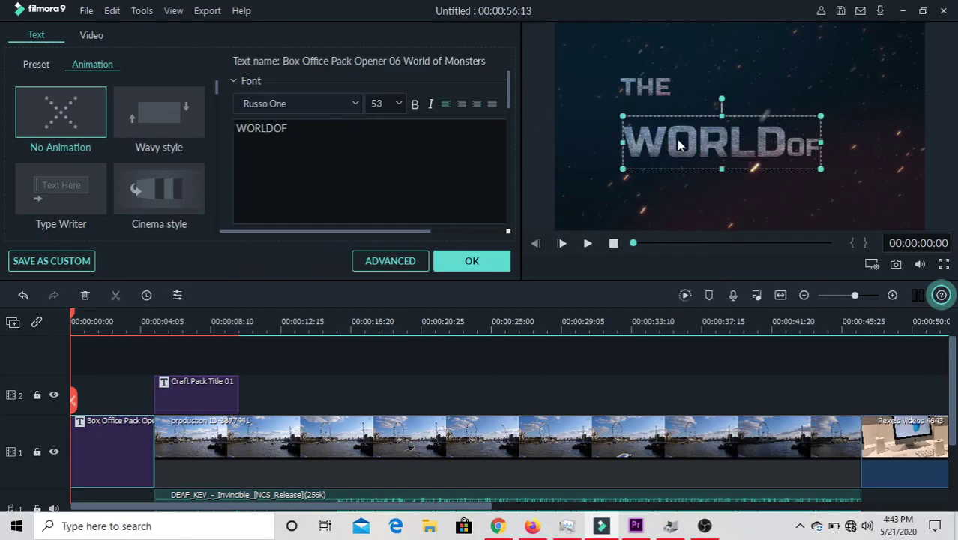
key(BackSpace)
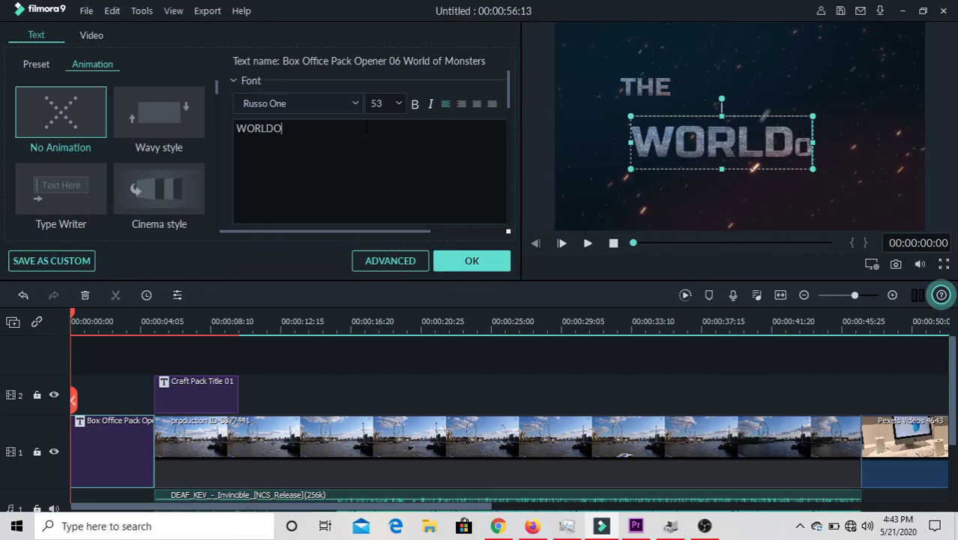
key(BackSpace)
key(BackSpace)
key(BackSpace)
key(BackSpace)
key(BackSpace)
key(BackSpace)
text(TADA)
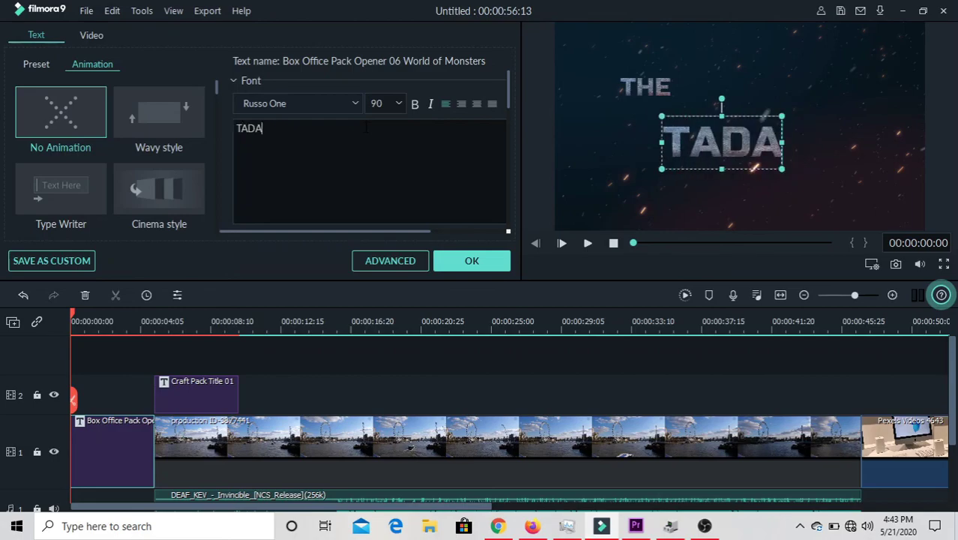
text(KALURI)
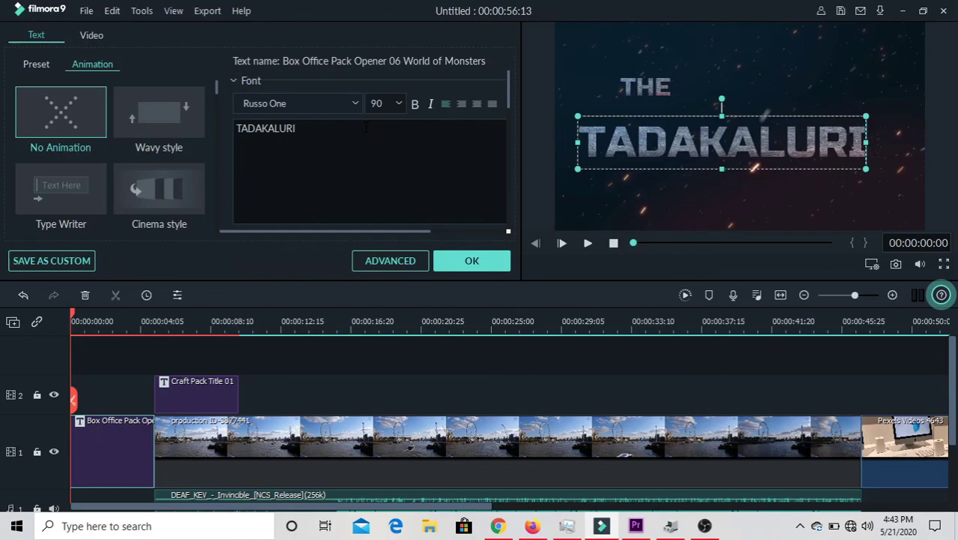
key(Return)
text(TECH )
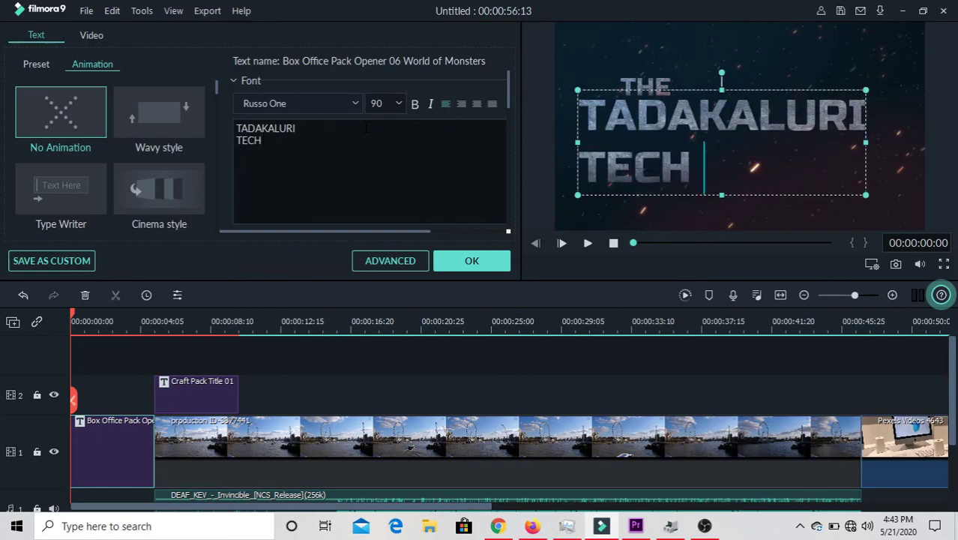
text(INFO)
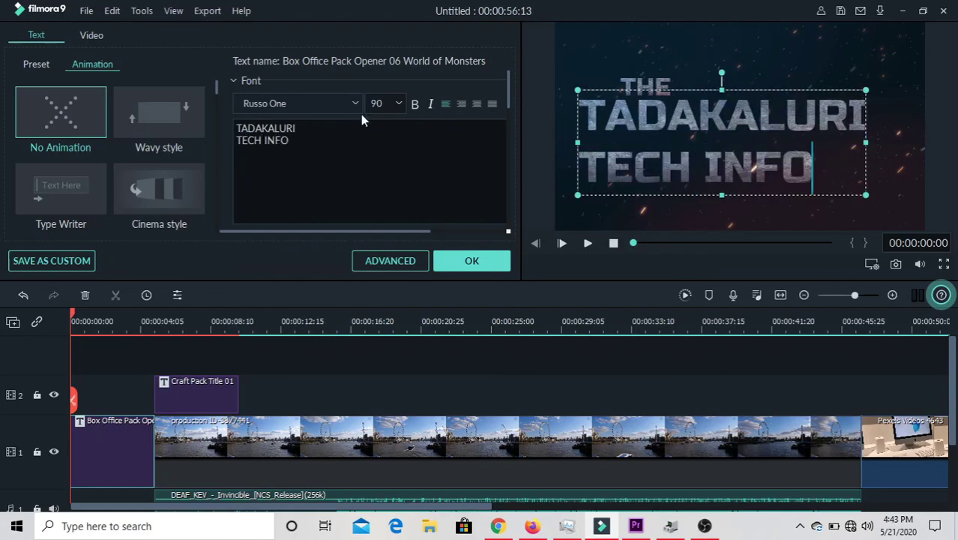
Step: Try Roboto Thin Italic on the TADAKALURI TECH INFO text, and set it to Rockwell Extra Bold at size 62
click(355, 105)
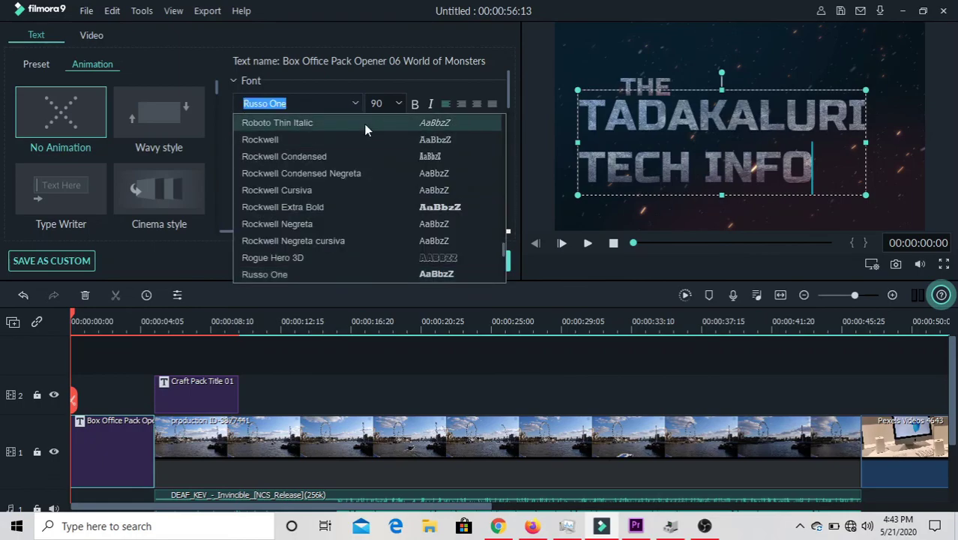
click(366, 123)
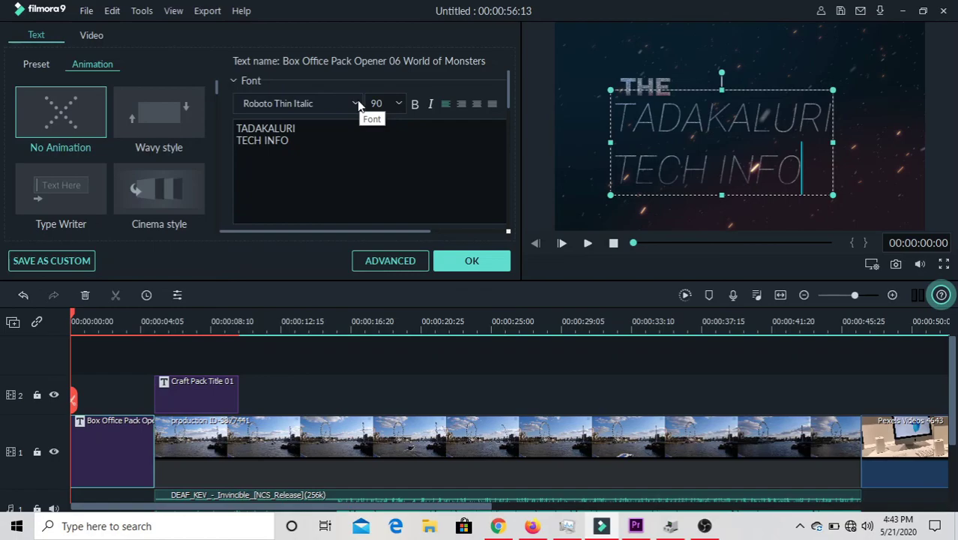
click(355, 105)
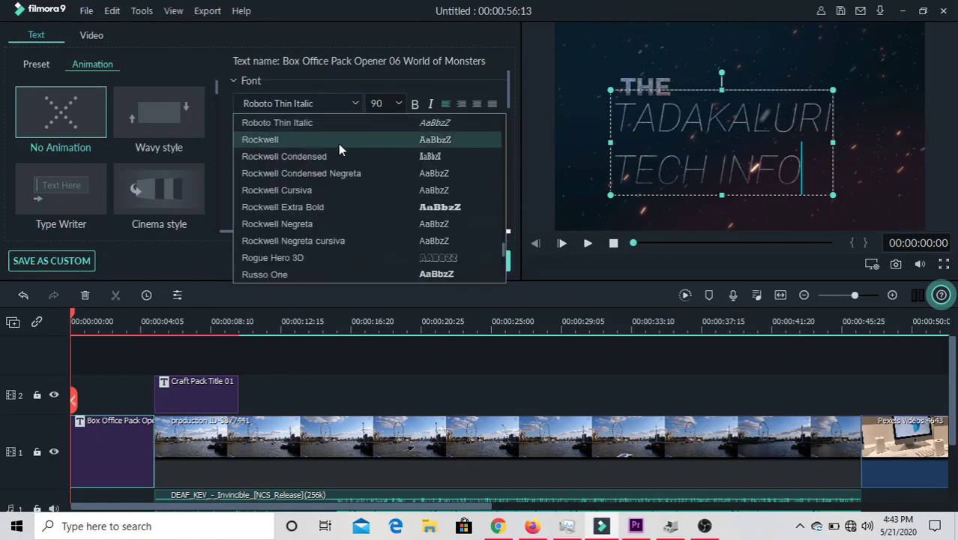
click(350, 207)
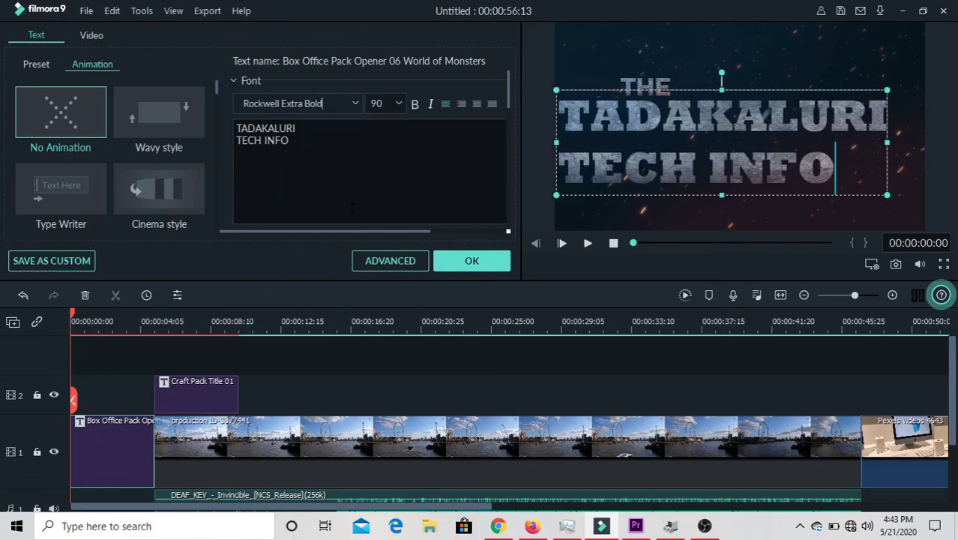
click(398, 103)
key(Down)
key(Down)
key(Return)
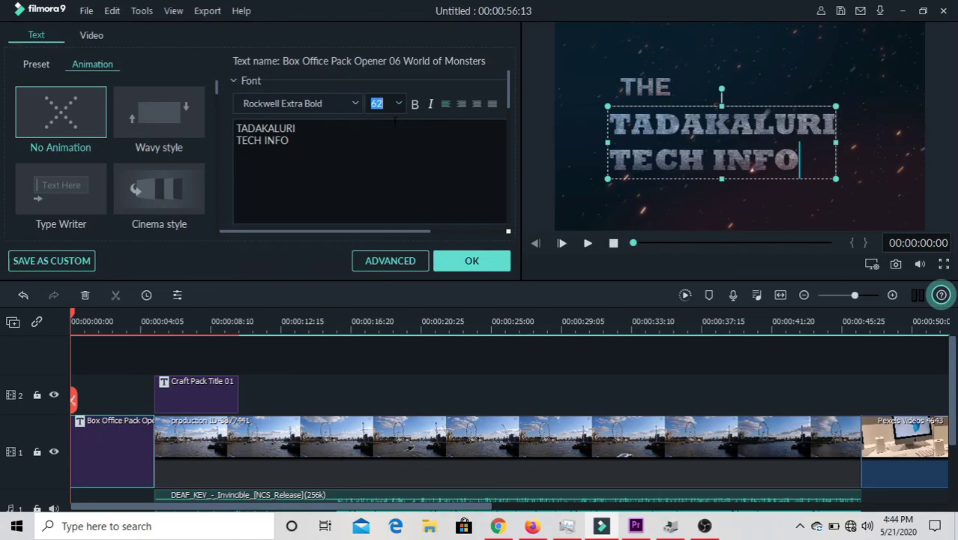
Step: Confirm the opener's text edits and play the timeline from the start until just past the Craft Pack title
click(471, 260)
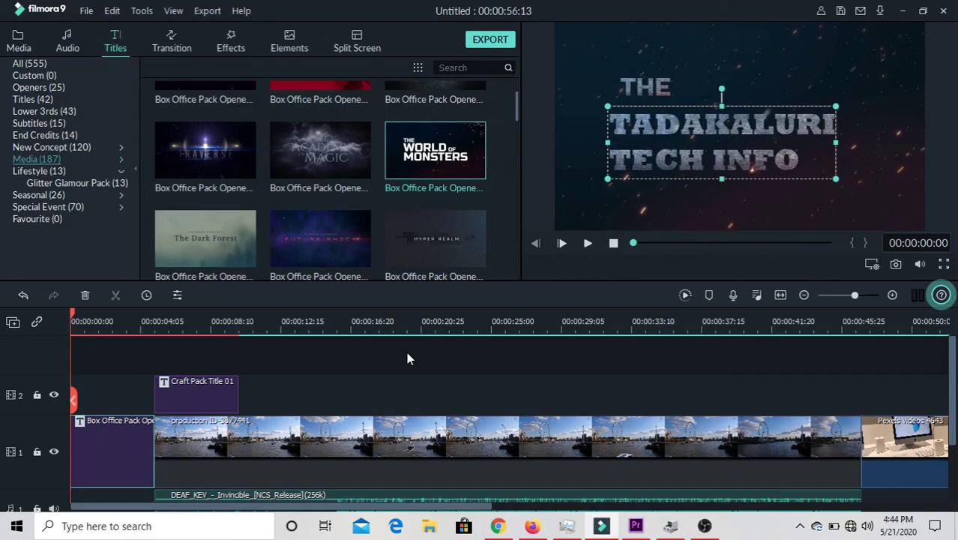
key(space)
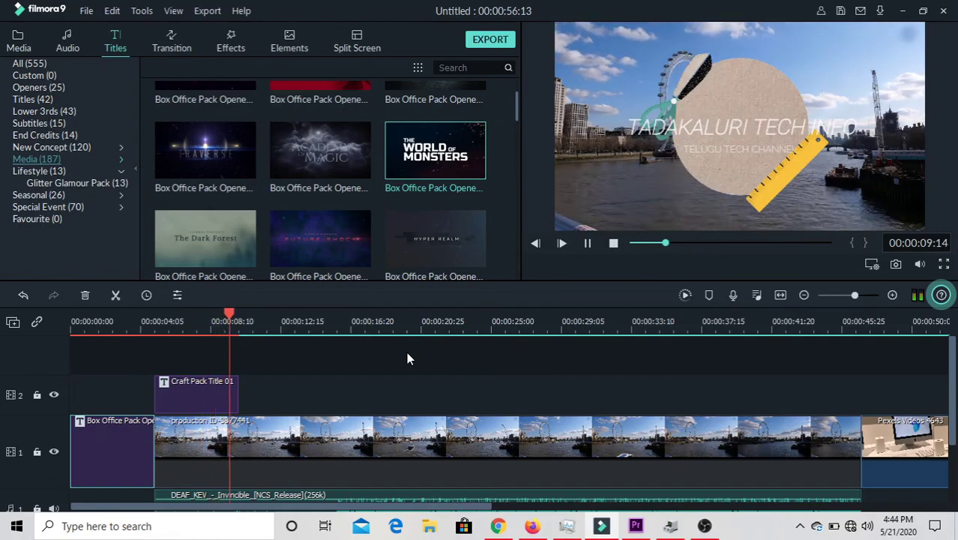
key(space)
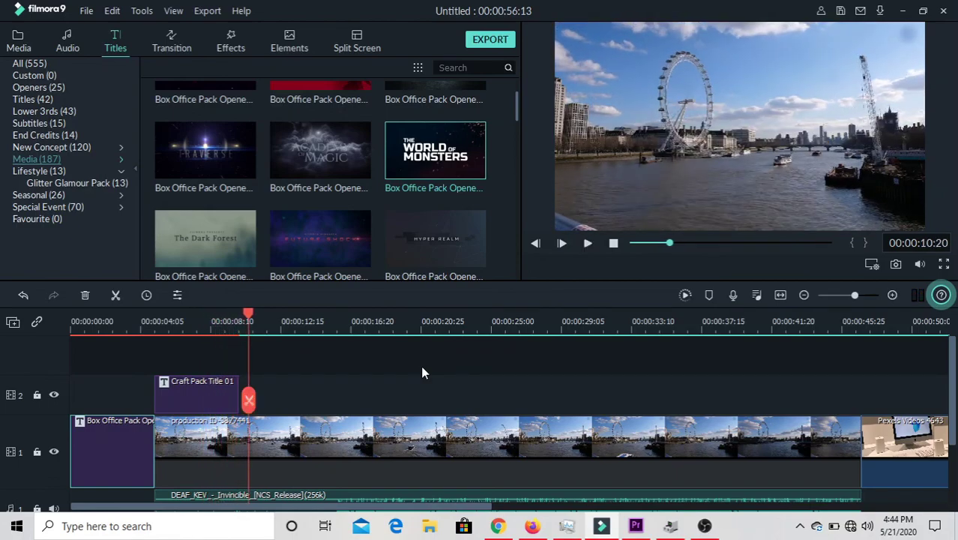
Step: Preview the Hyper Realm, Future Shock and The Dark Forest openers in the titles library
scroll(422, 373, down, 2)
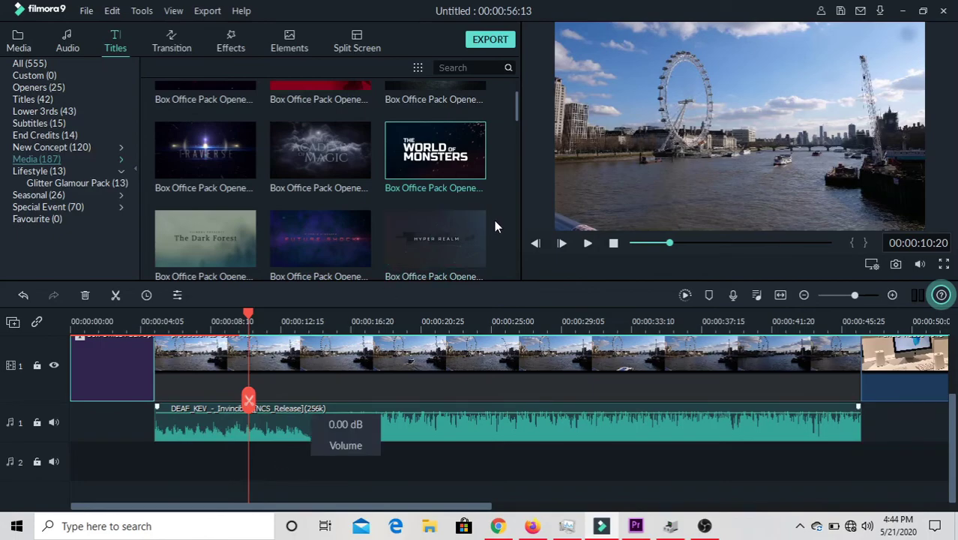
click(455, 255)
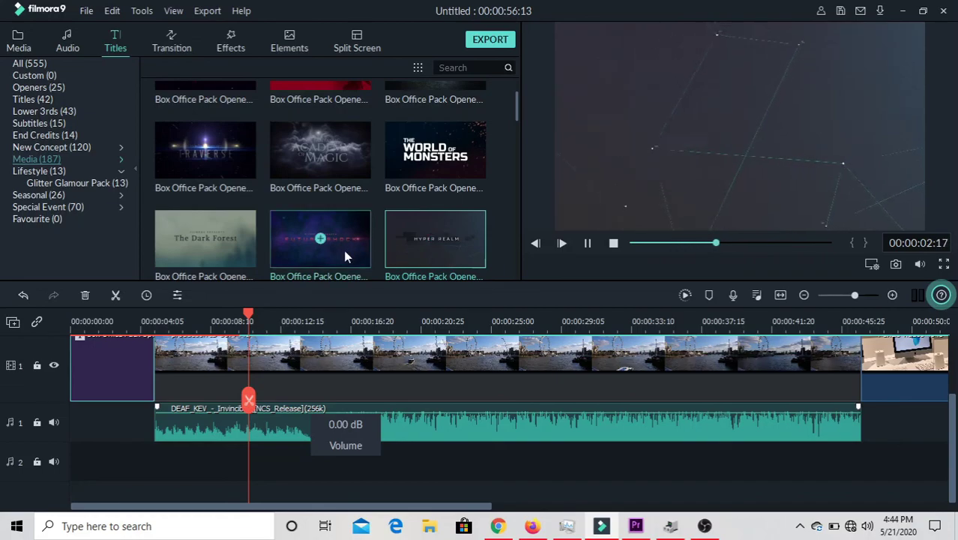
click(302, 255)
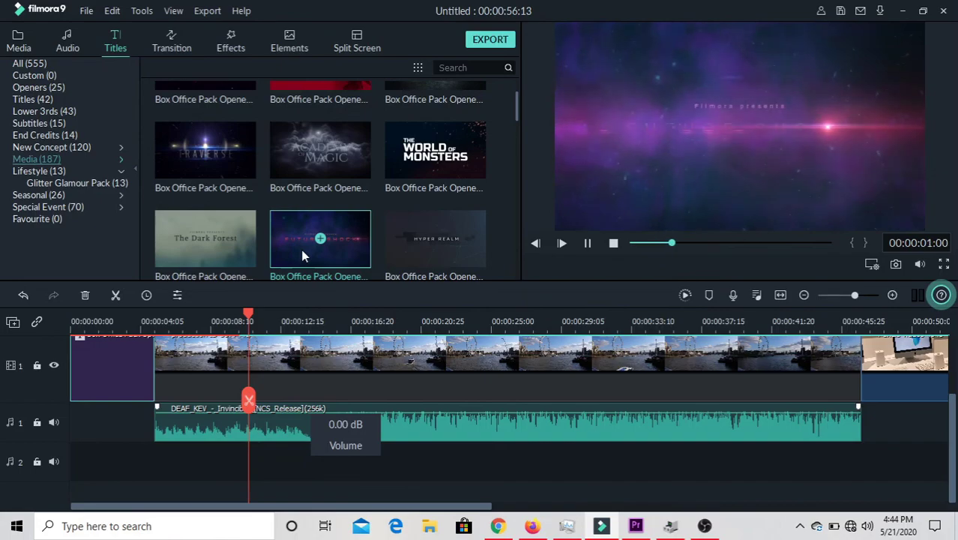
click(240, 251)
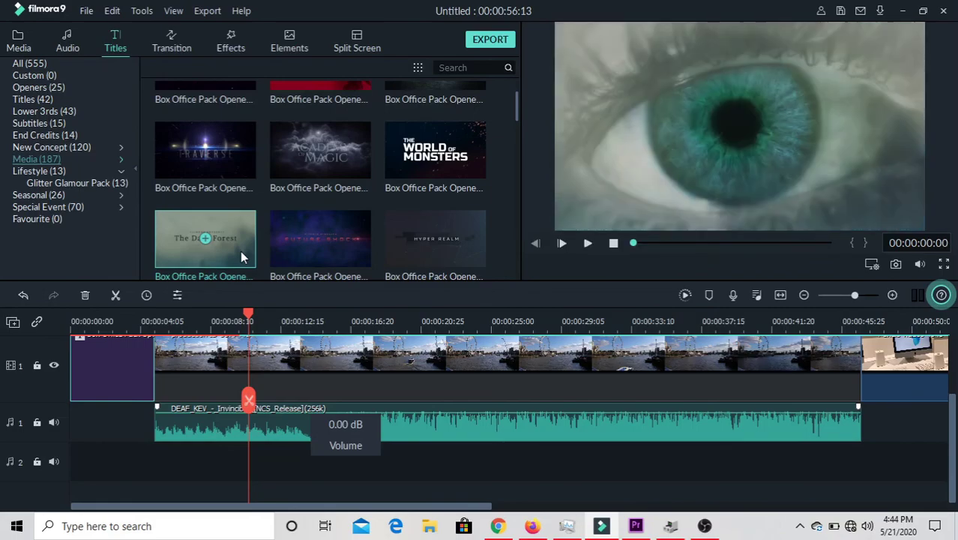
scroll(240, 250, up, 1)
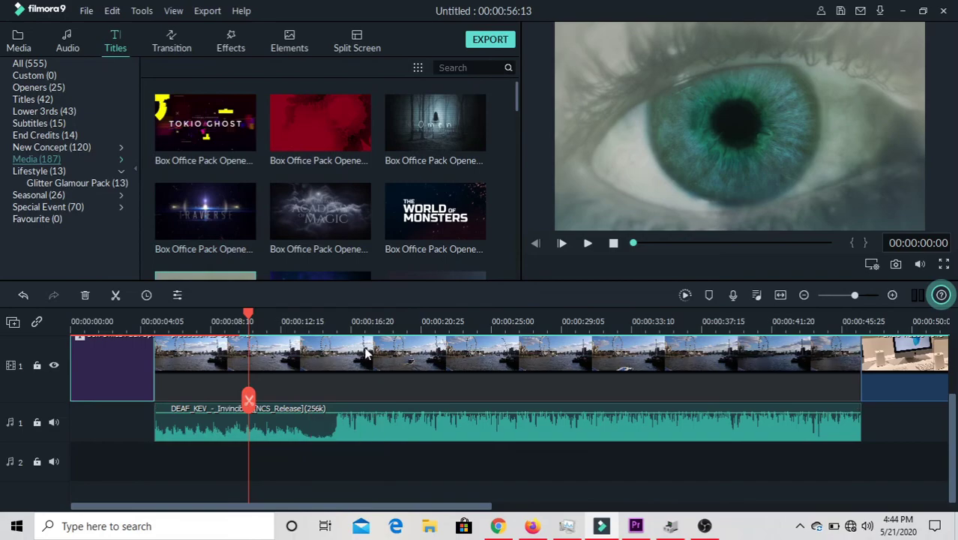
Step: Browse the Titles and Openers categories and preview Opener 1, Opener 2, Opener 14 and Opener 7
scroll(359, 364, up, 2)
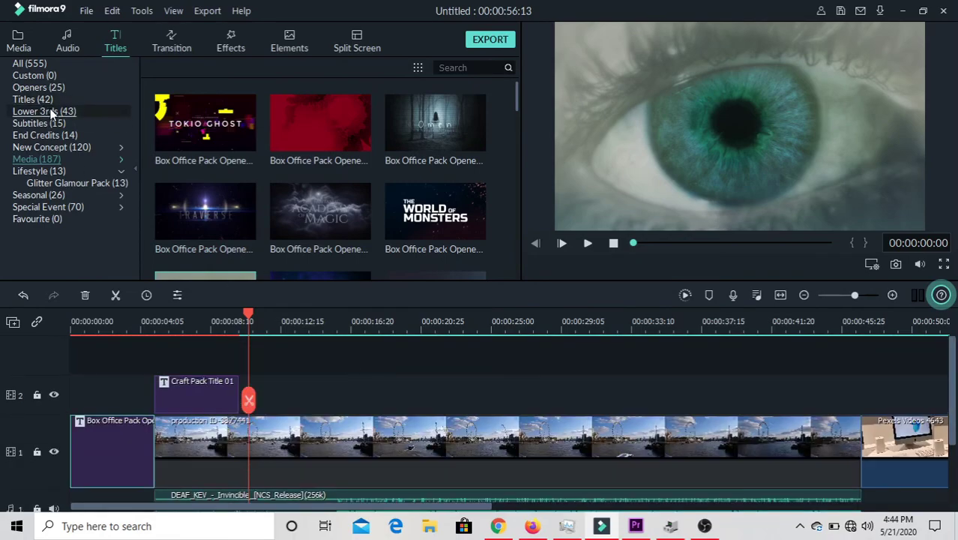
click(110, 98)
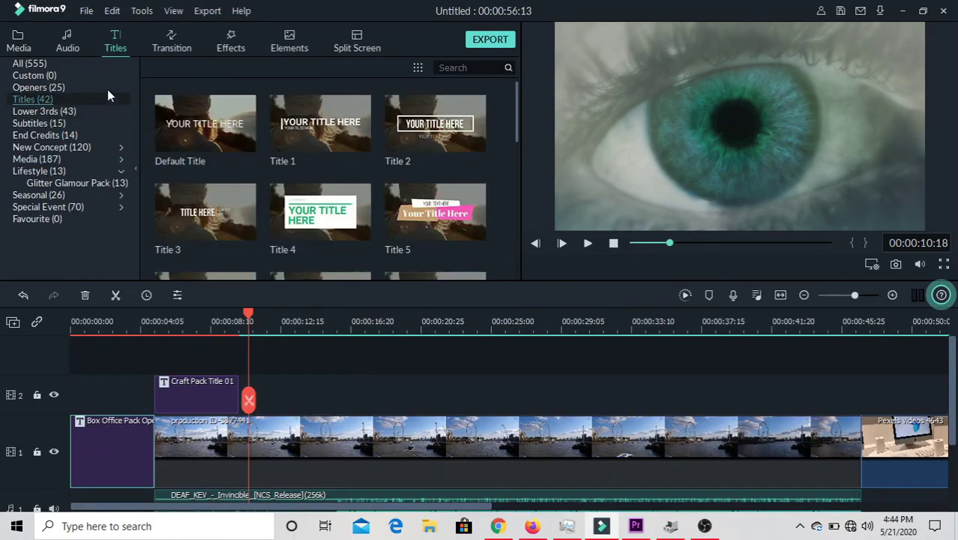
click(107, 87)
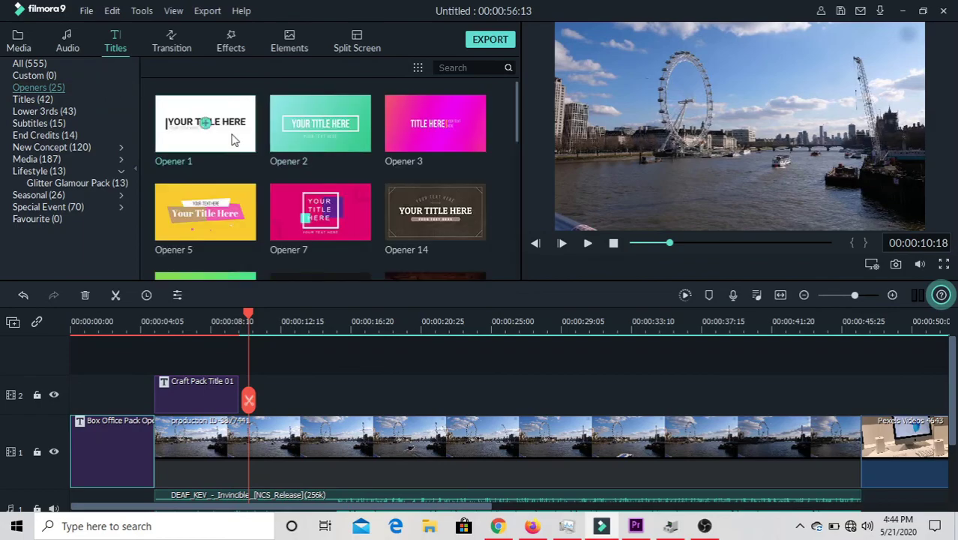
click(233, 139)
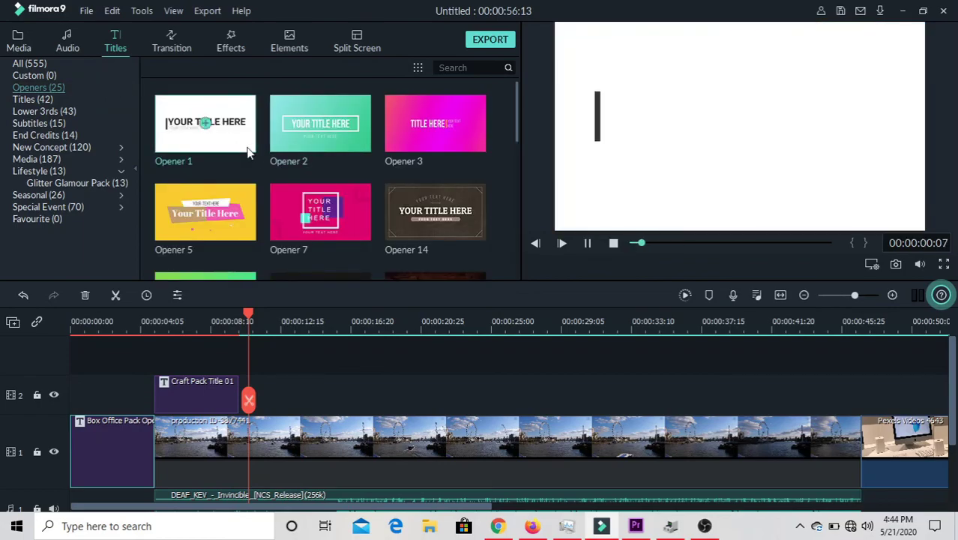
click(343, 147)
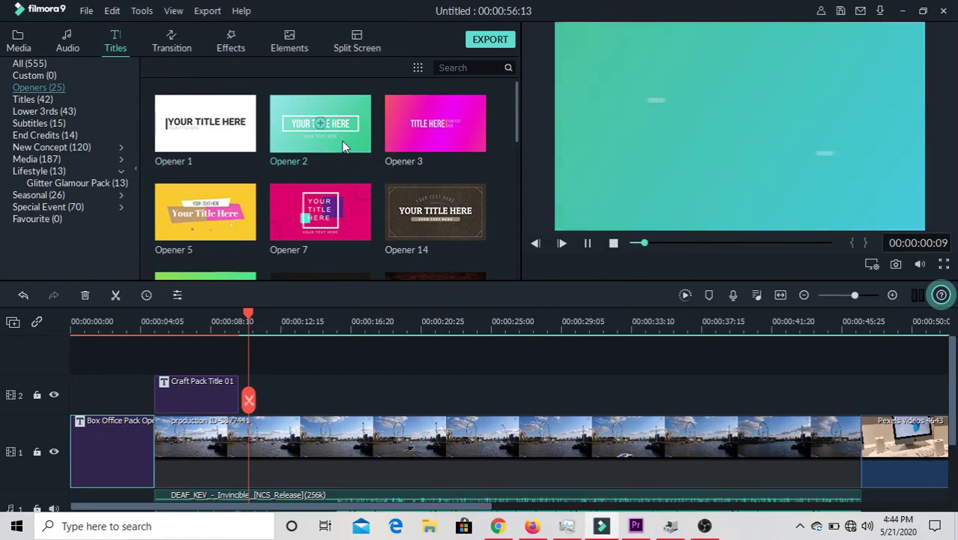
click(407, 215)
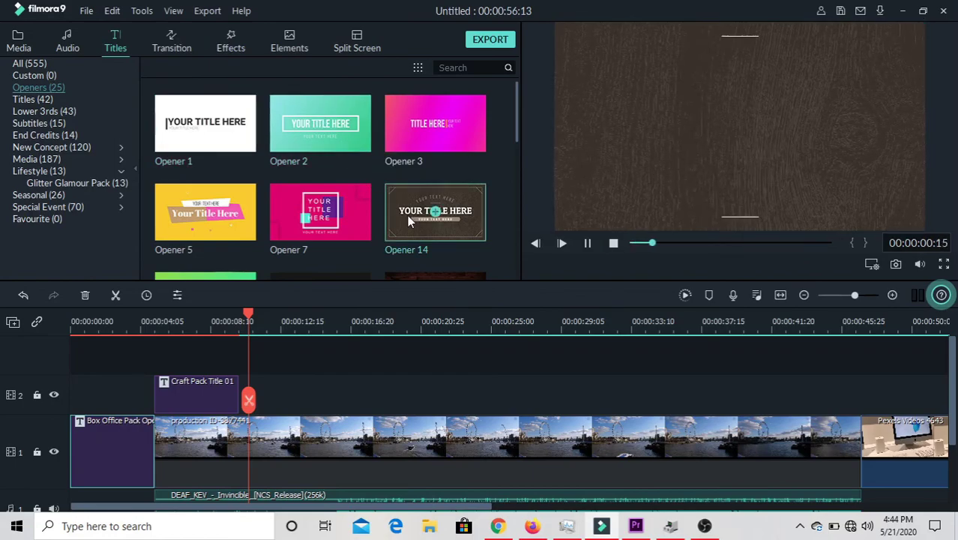
click(338, 229)
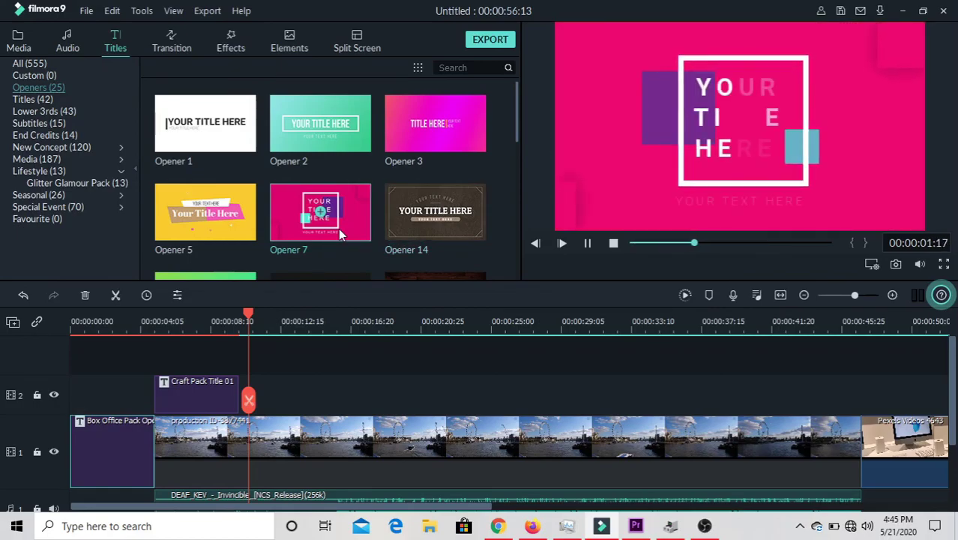
Step: Add Lower Third 2 directly after the Craft Pack title on video track 2 and replace its title text with LIKE SHARE AND SUBSCRIBE
click(100, 112)
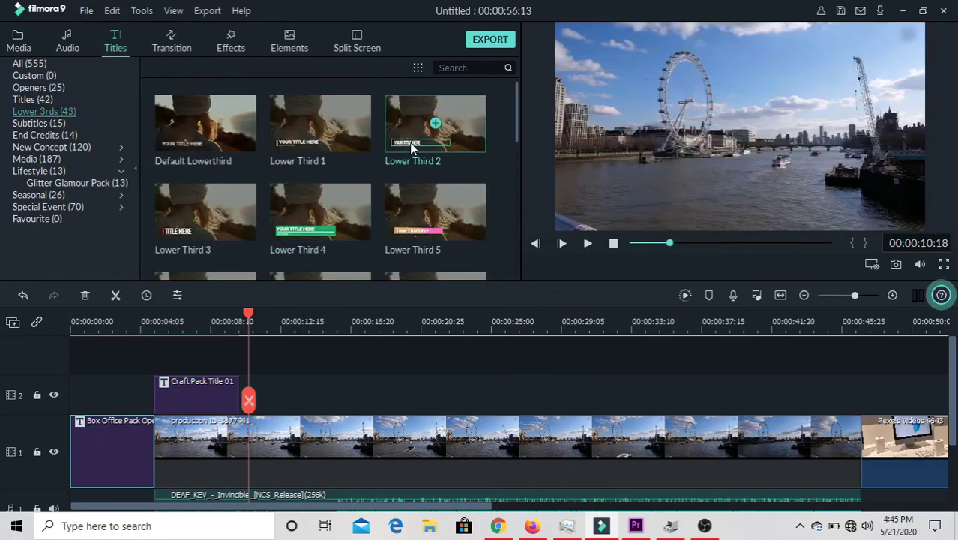
drag(417, 143, 244, 391)
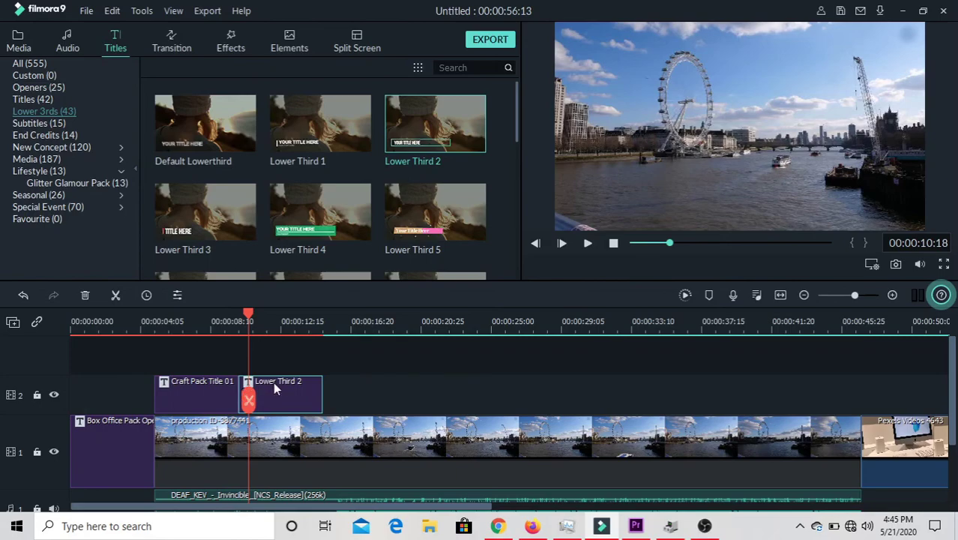
double_click(275, 385)
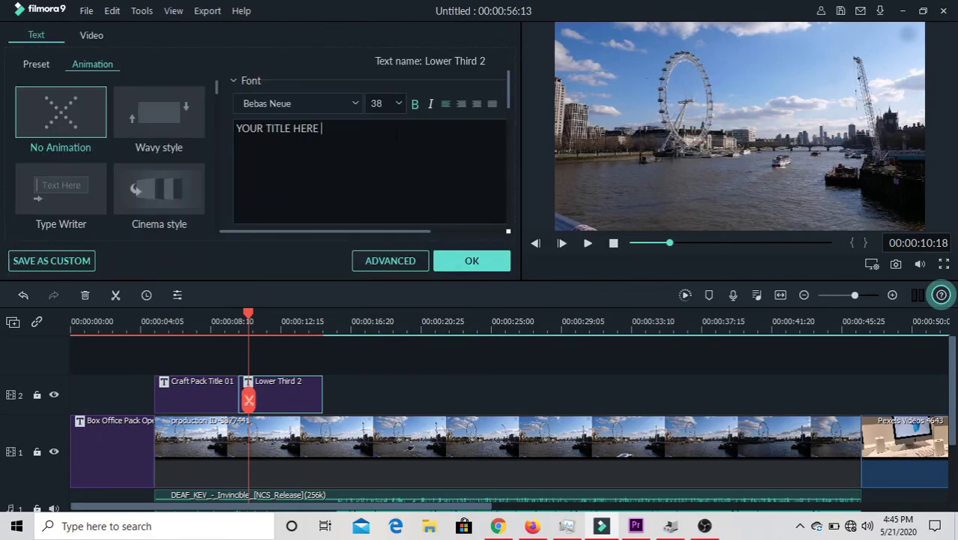
key(BackSpace)
key(BackSpace)
key(BackSpace)
key(BackSpace)
key(BackSpace)
key(BackSpace)
key(BackSpace)
key(BackSpace)
key(BackSpace)
key(BackSpace)
key(BackSpace)
key(BackSpace)
key(BackSpace)
key(BackSpace)
key(BackSpace)
text(L)
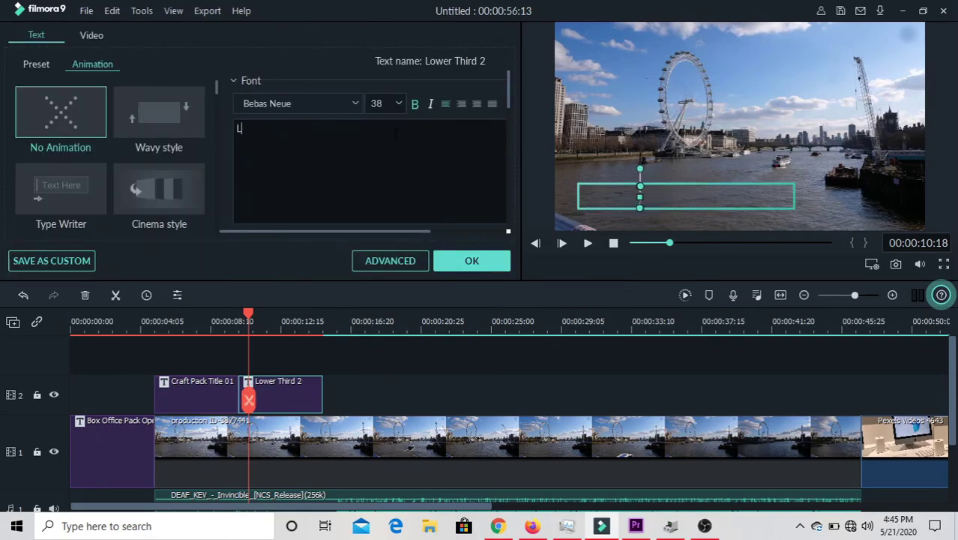
text(IKE )
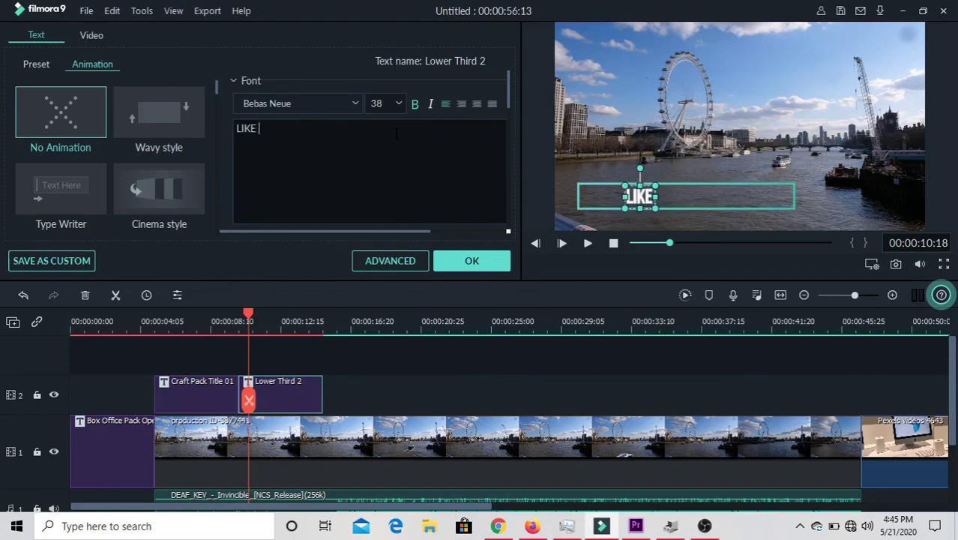
text(SHARE)
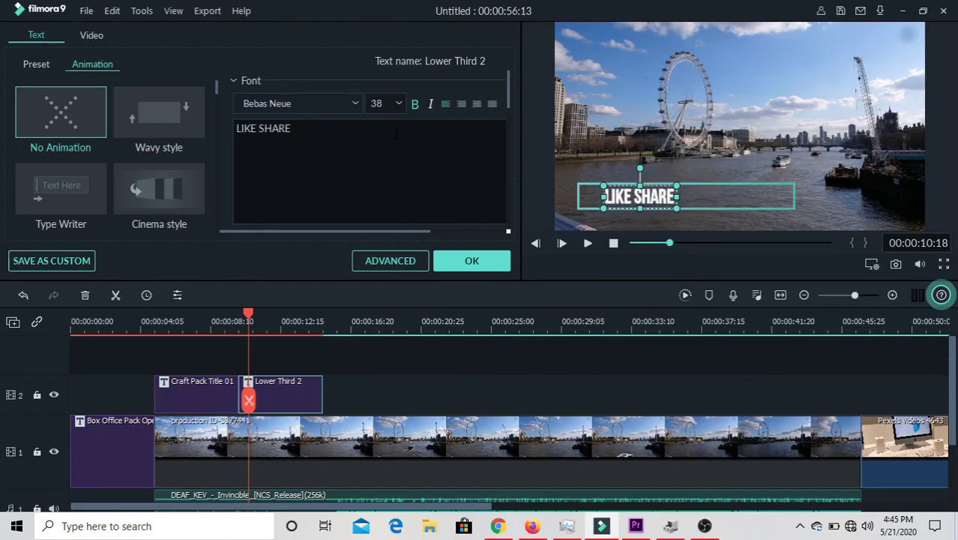
text( AND SUBSCRIBE)
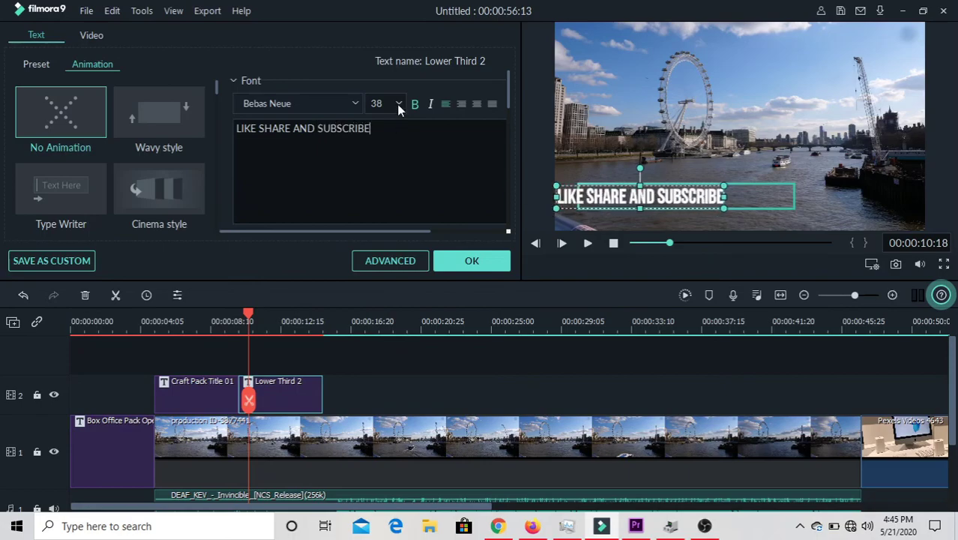
Step: Set the lower third's text size to 32, move the text inside its rectangular frame, and confirm the edits
click(399, 104)
text(32)
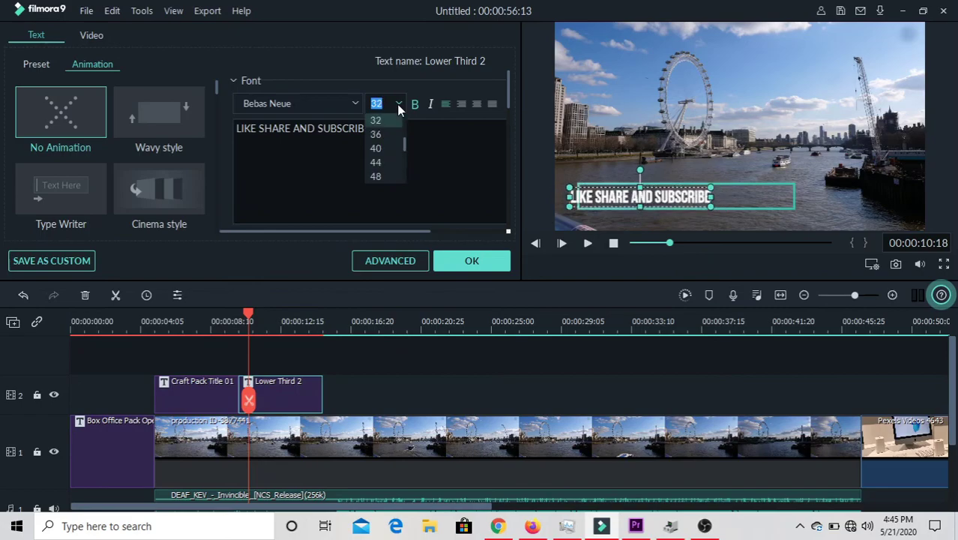
click(399, 104)
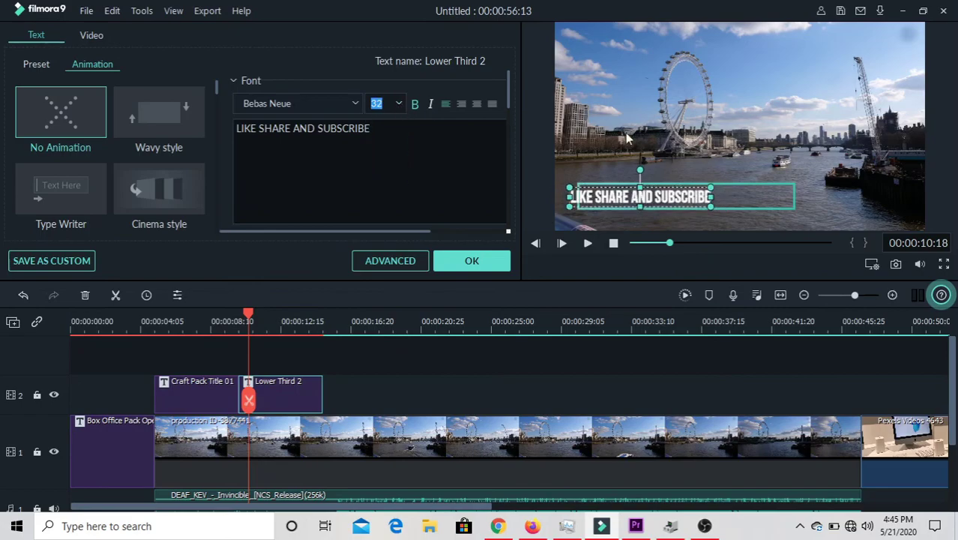
drag(670, 184, 697, 185)
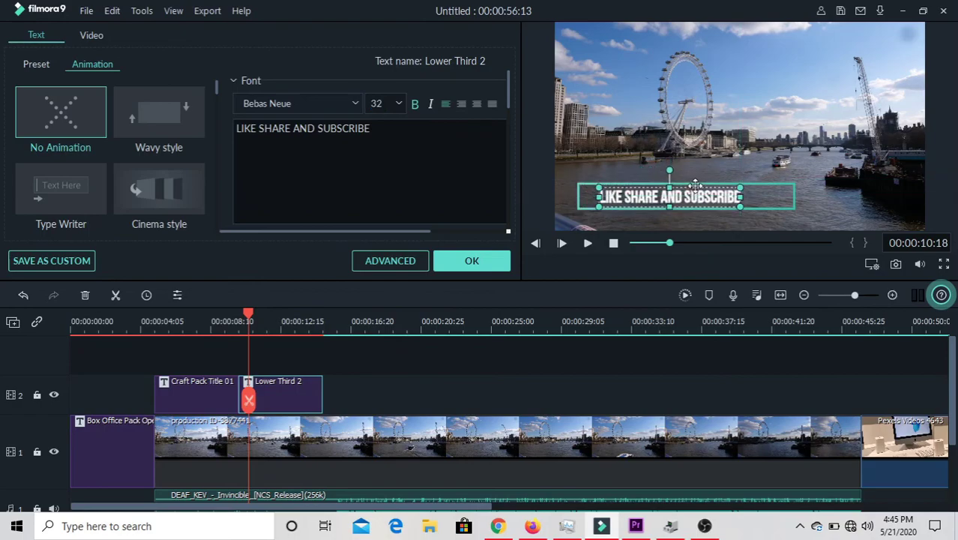
click(456, 262)
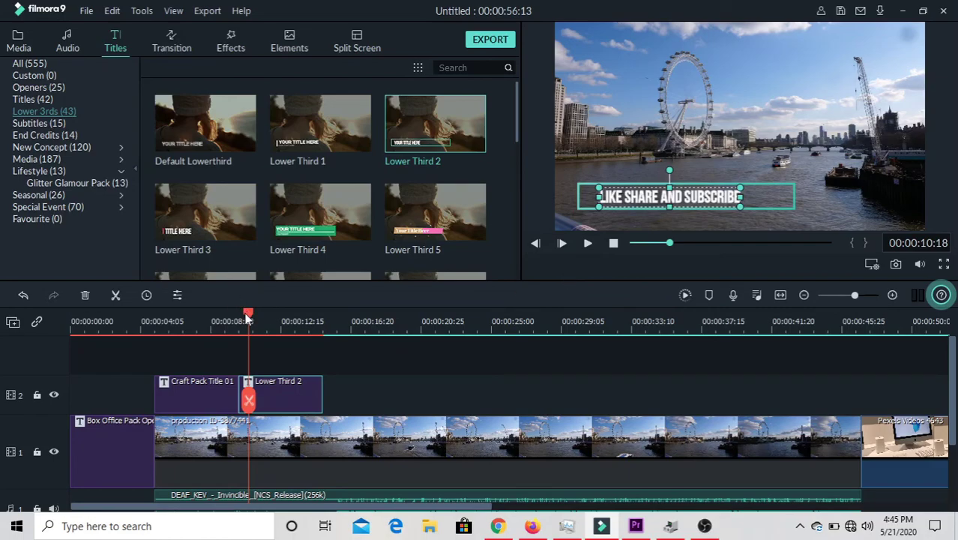
Step: Play the timeline from the later part of the Craft Pack title until just past the lower third
drag(250, 316, 220, 317)
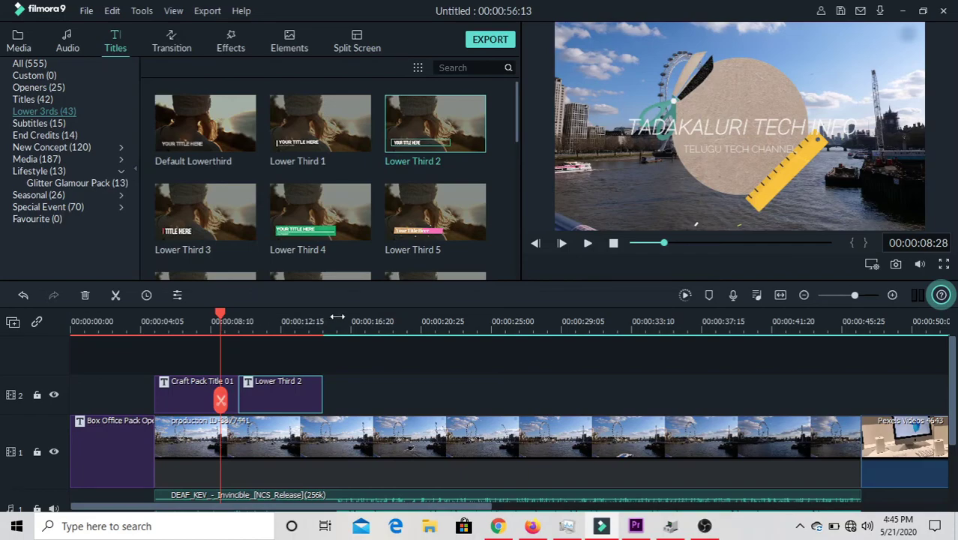
key(space)
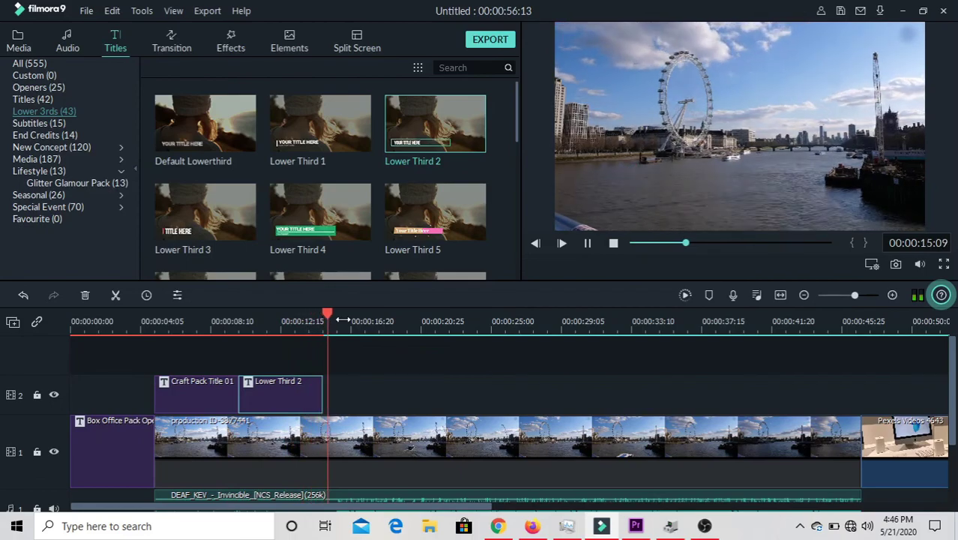
key(space)
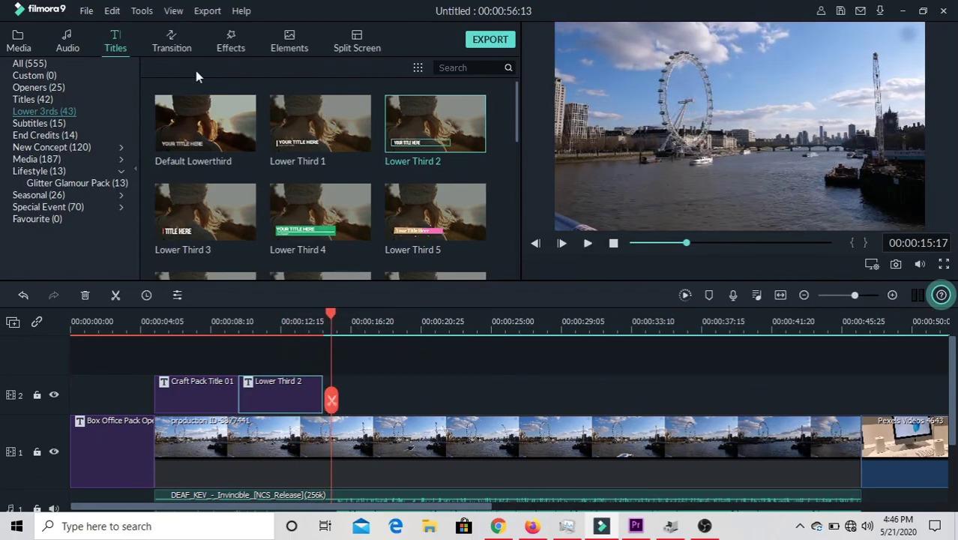
Step: Add Subtitle 1 directly after Lower Third 2 on video track 2 and play the timeline through it
click(104, 125)
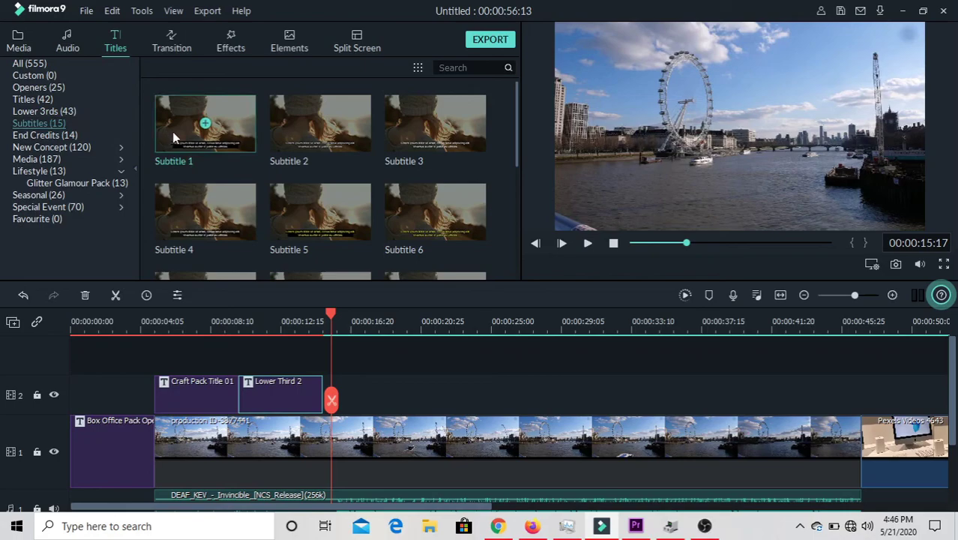
drag(186, 132, 328, 405)
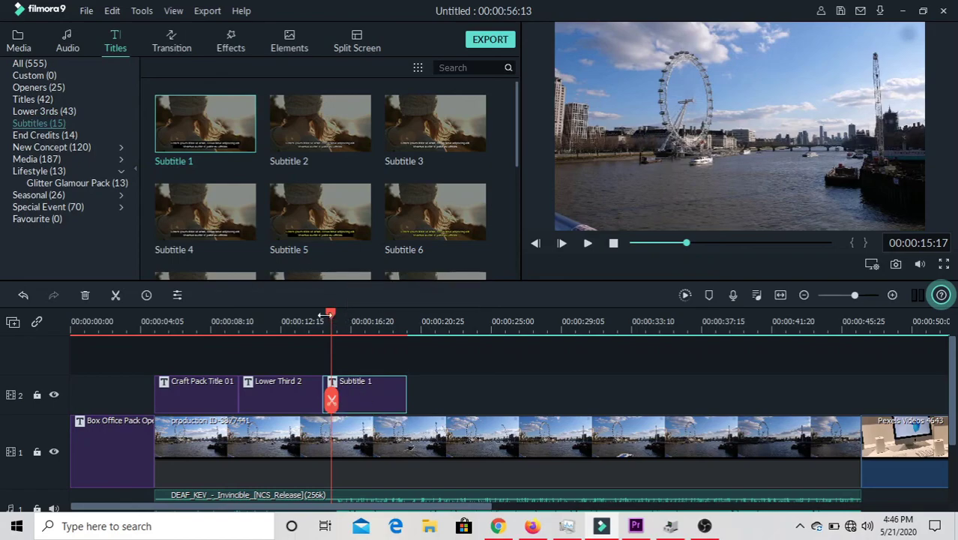
drag(330, 315, 307, 318)
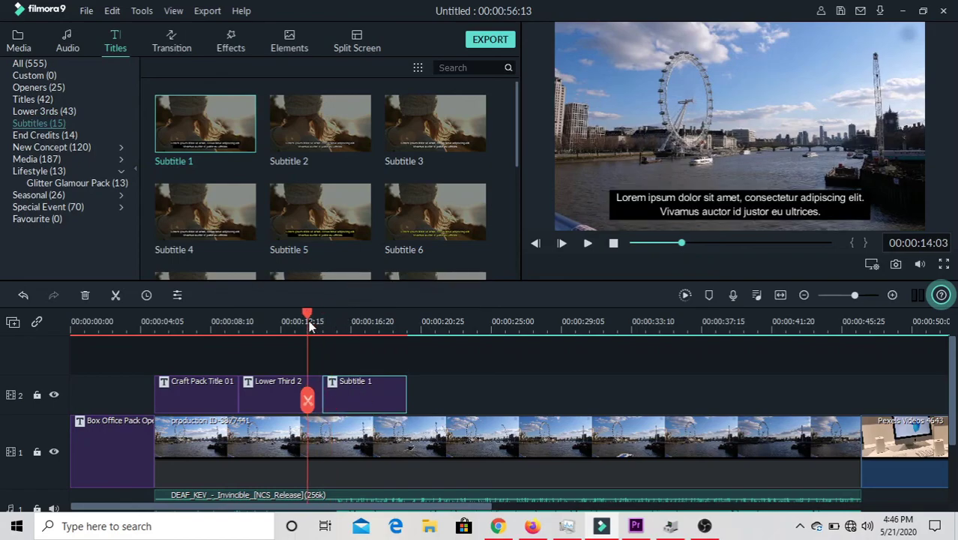
key(space)
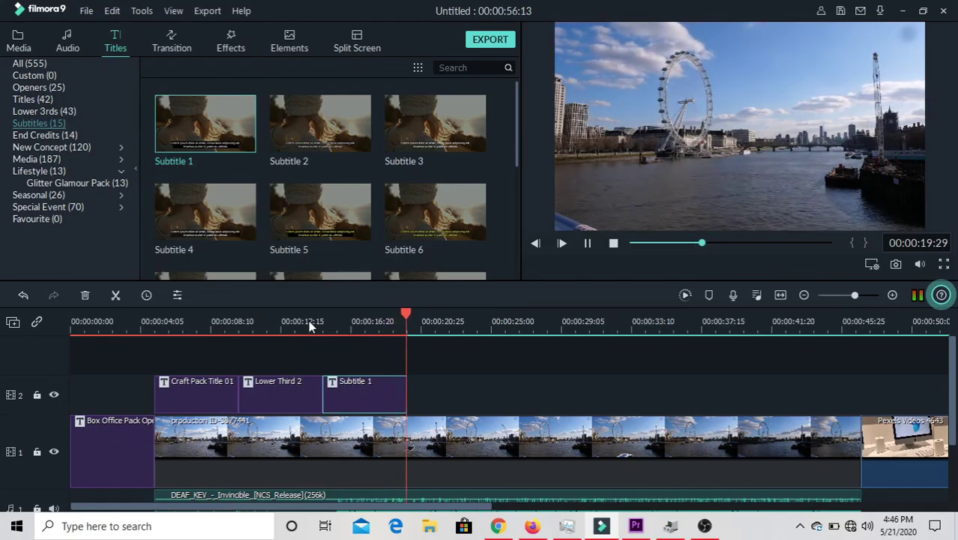
key(space)
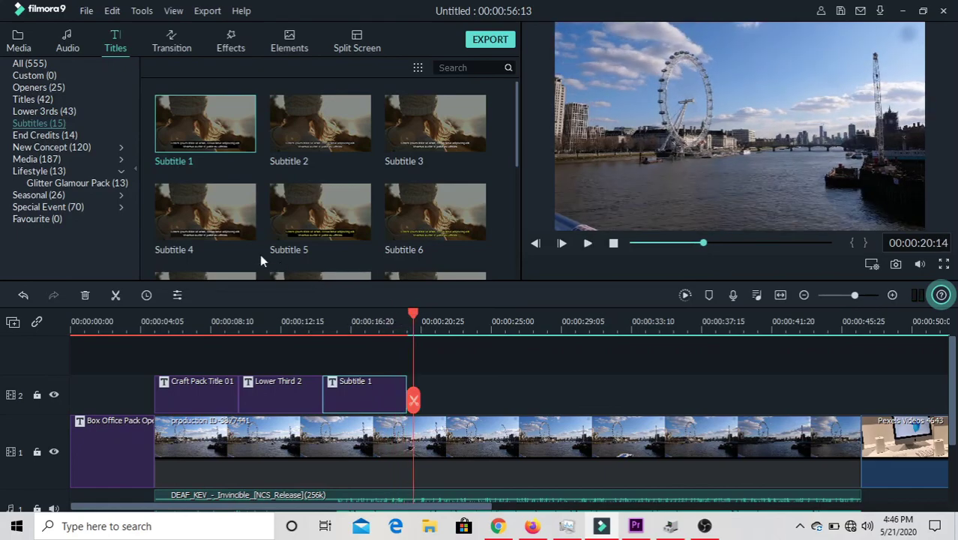
Step: Preview the Credit 1 template among the end credits
click(96, 135)
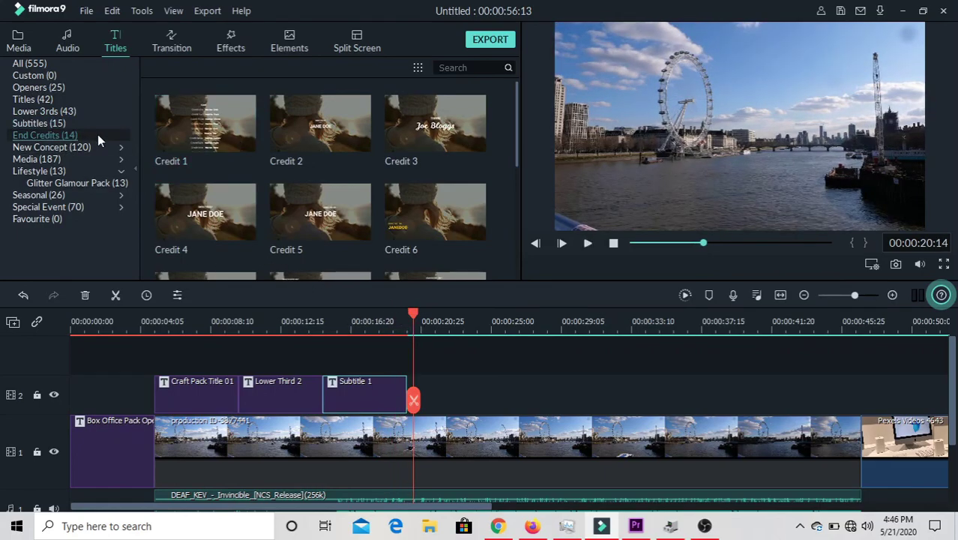
click(240, 146)
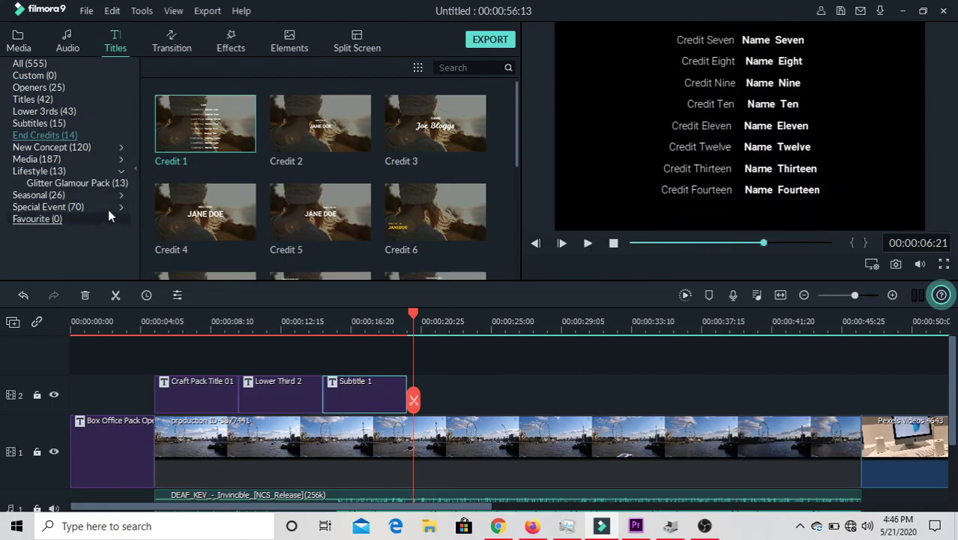
Step: Preview Spring Pack Transition 1 and apply it to the start of the river clip on video track 1
click(169, 42)
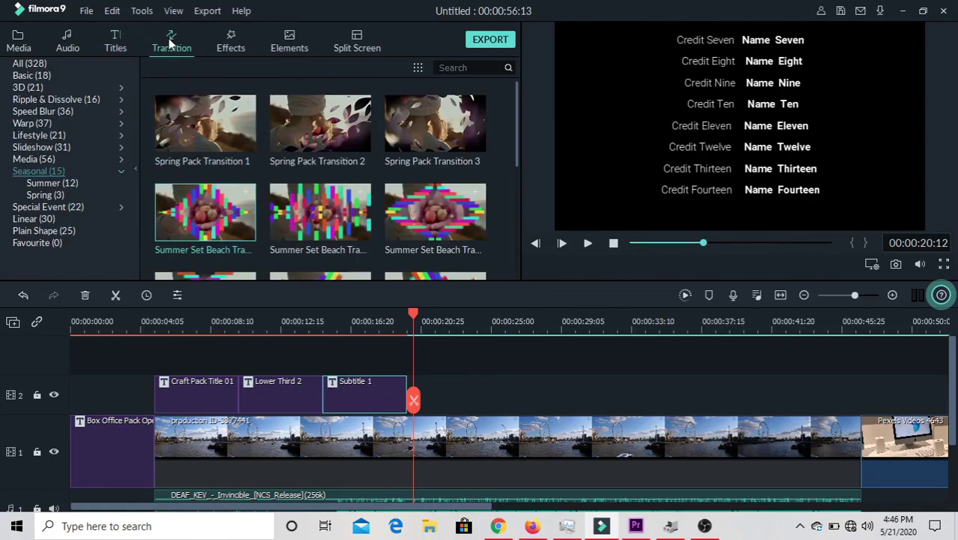
click(226, 139)
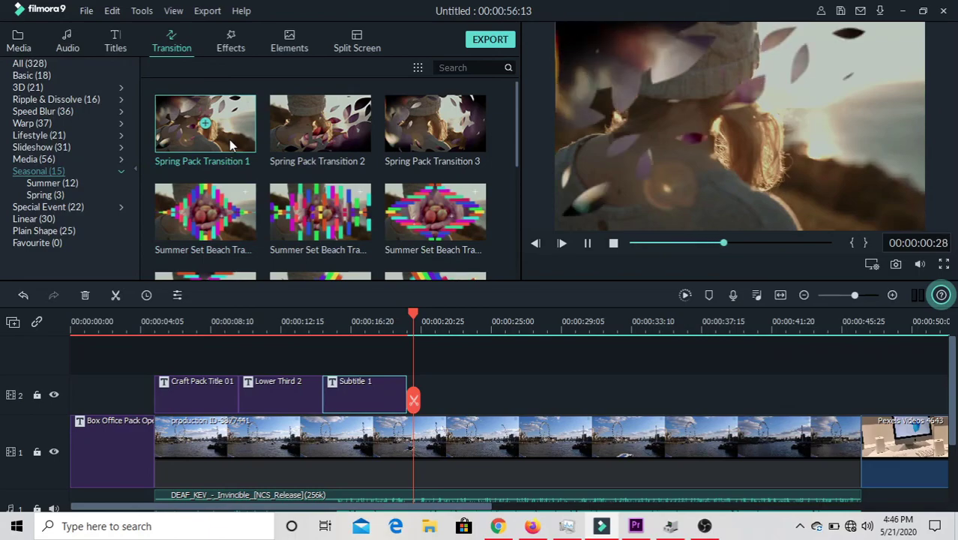
drag(231, 145, 192, 429)
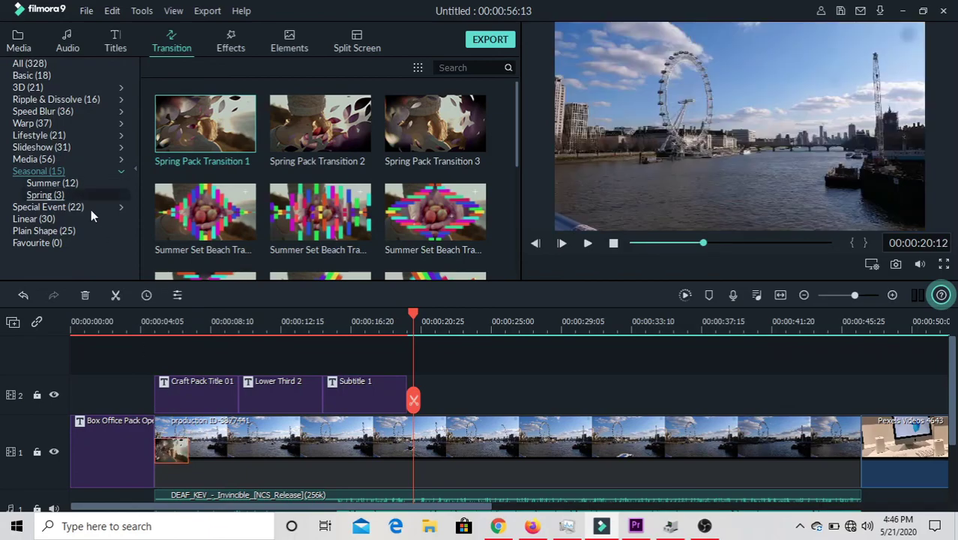
Step: Play the timeline from just before the new transition into the Craft Pack title, and return the playhead to 00:00:03:28
click(149, 320)
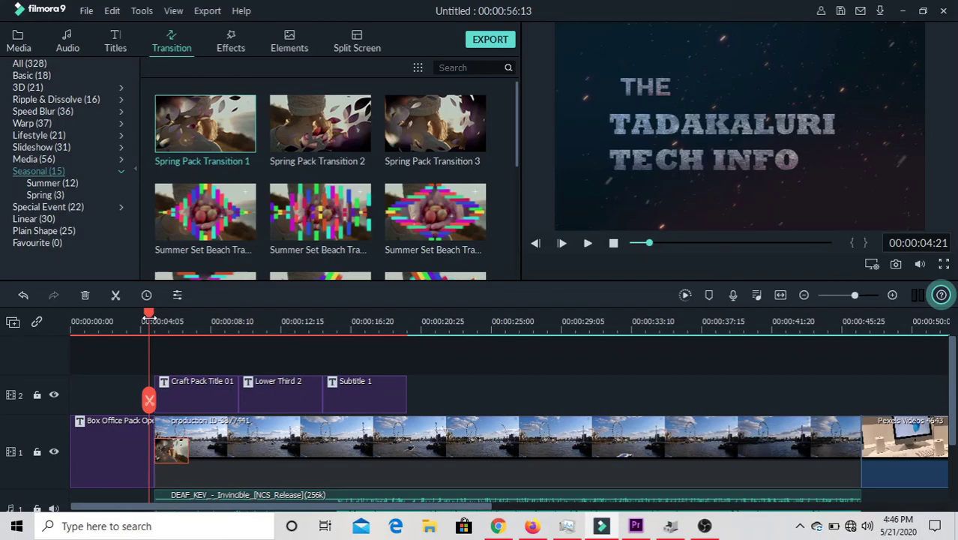
key(space)
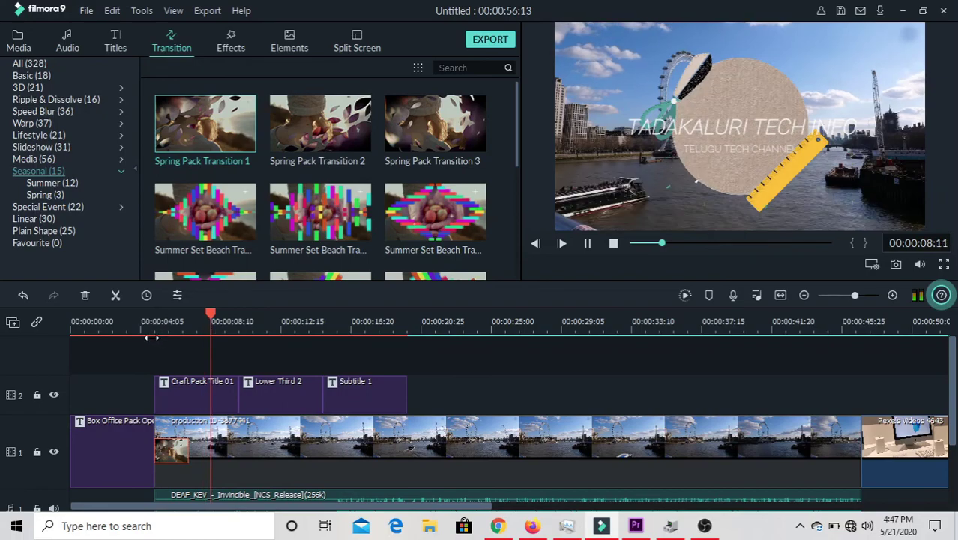
key(space)
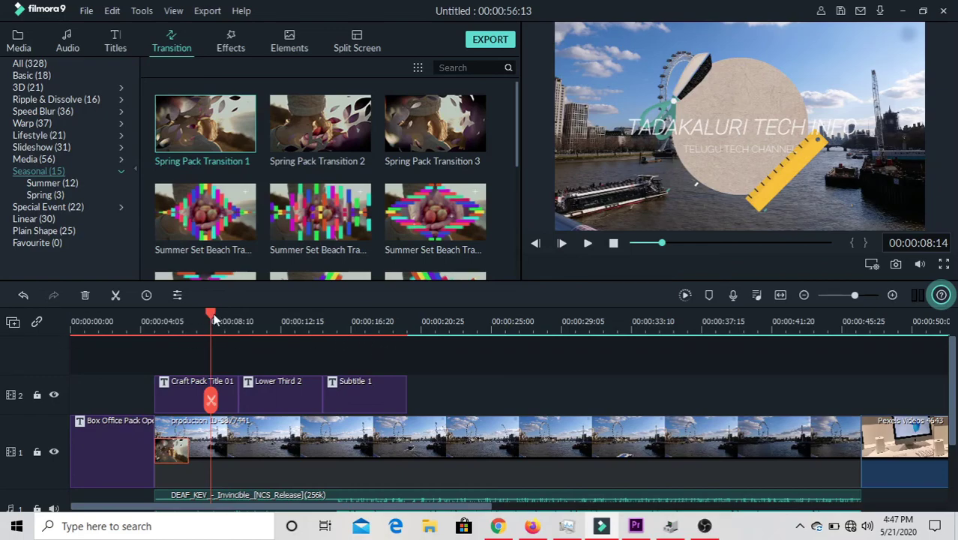
drag(212, 318, 137, 337)
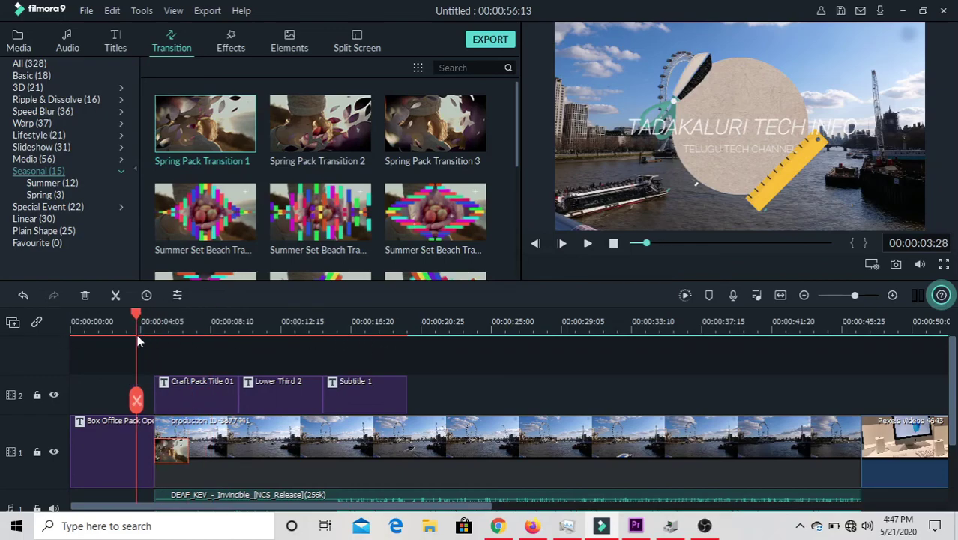
Step: Play the timeline from 00:00:03:28 through the transition into the Craft Pack title
key(space)
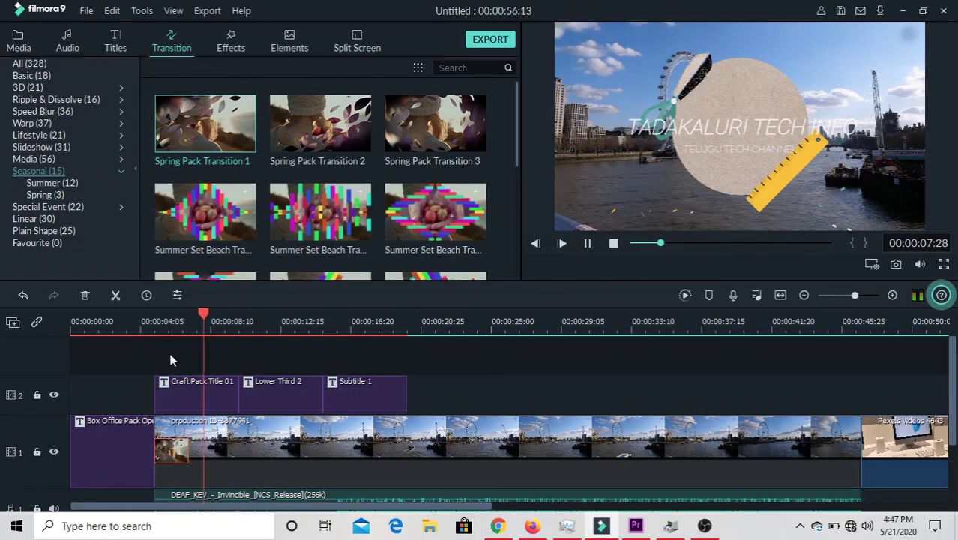
key(space)
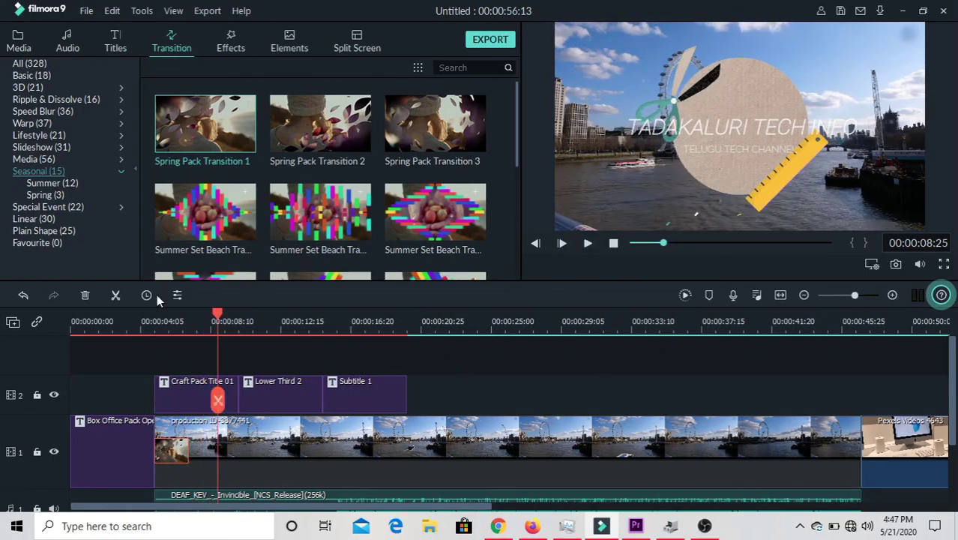
Step: Render the timeline preview for smooth playback
click(686, 295)
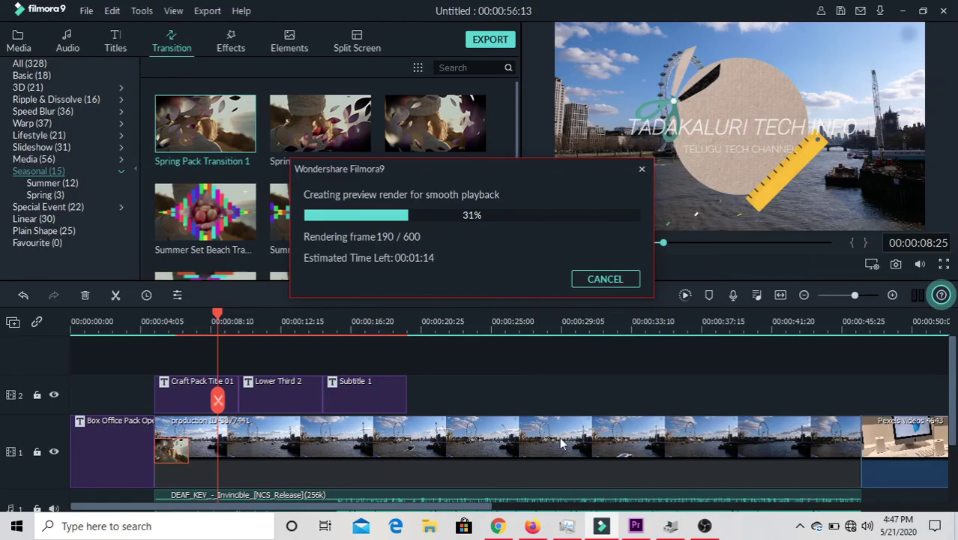
click(703, 528)
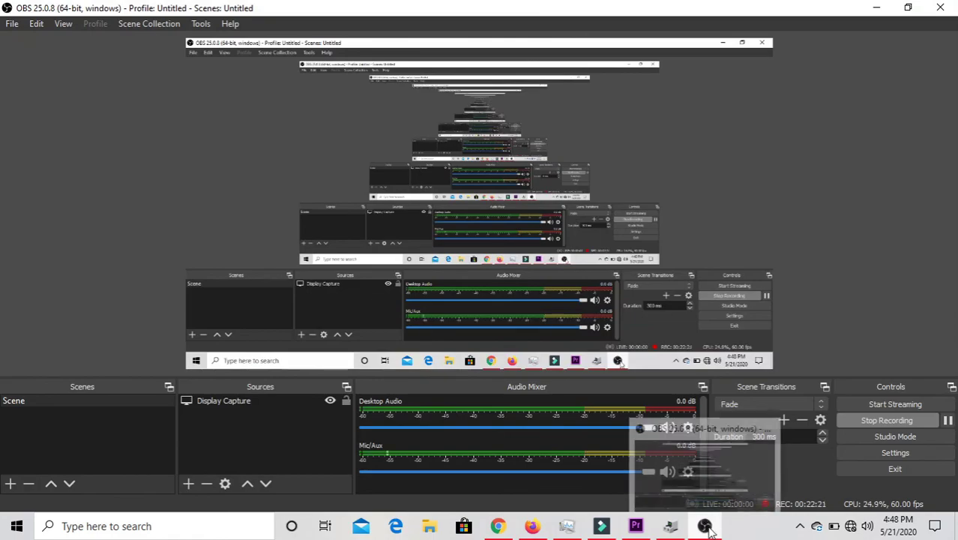
click(706, 528)
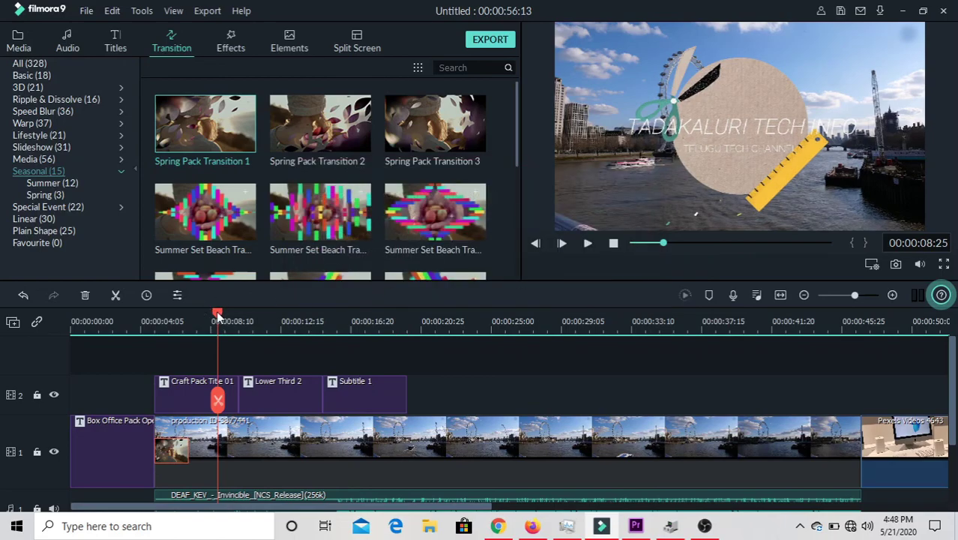
Step: Play the rendered timeline from 00:00:03:12 into the Craft Pack title, and move the playhead to 00:00:23:28
drag(217, 315, 129, 342)
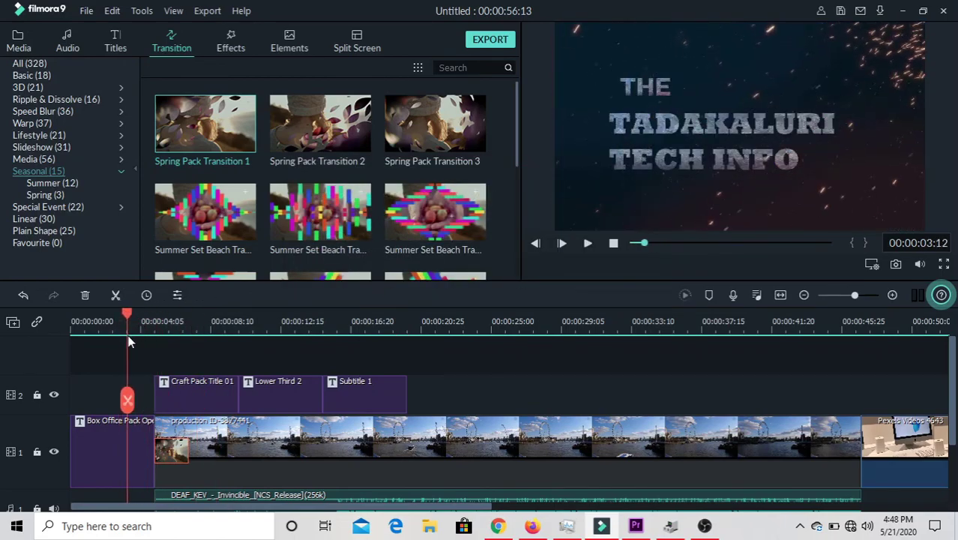
key(space)
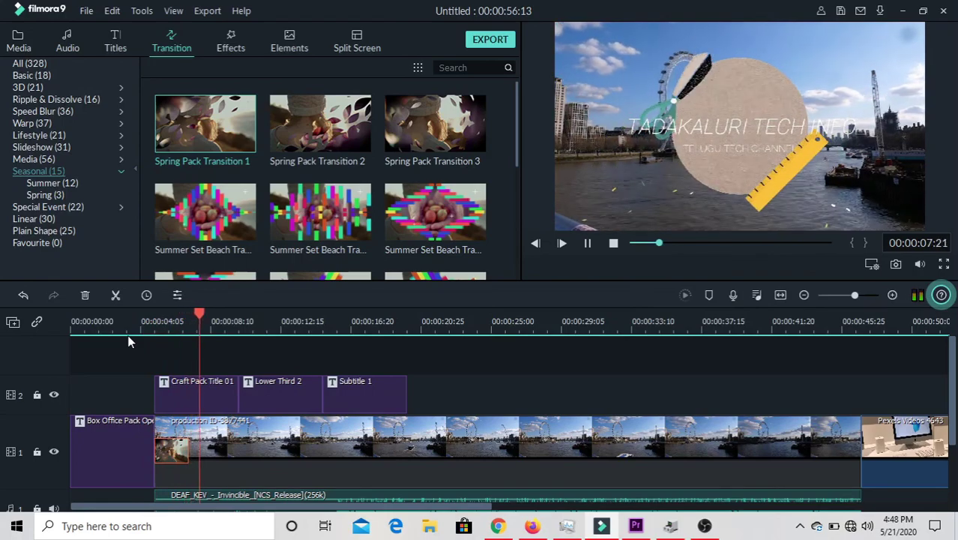
key(space)
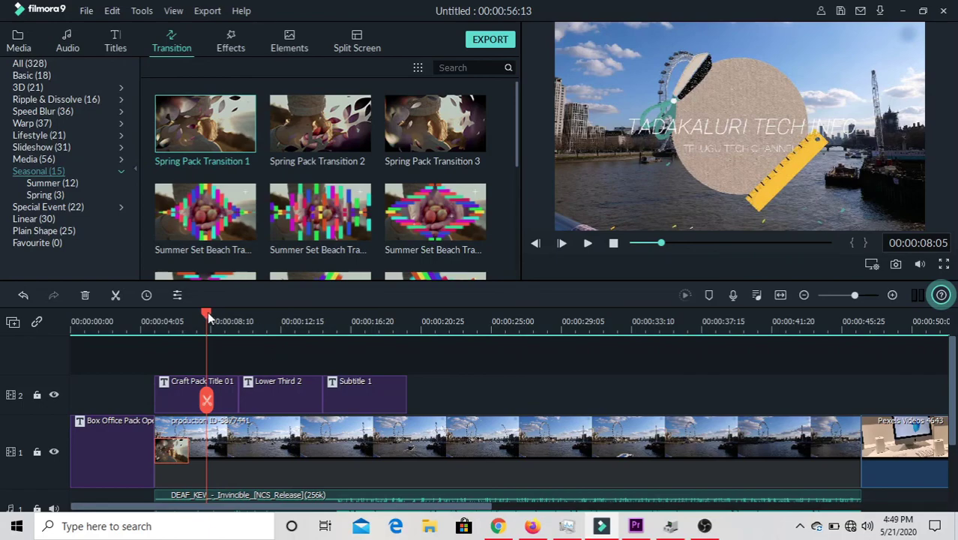
drag(208, 317, 475, 377)
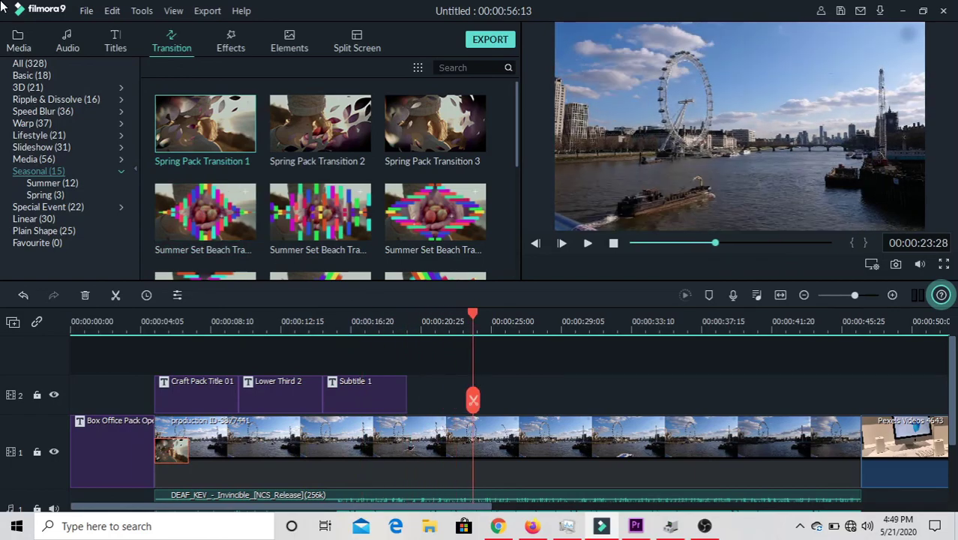
Step: Preview the Dissolve, Fade, Flash, Bar and Blind 1 transitions in the Basic category
click(95, 74)
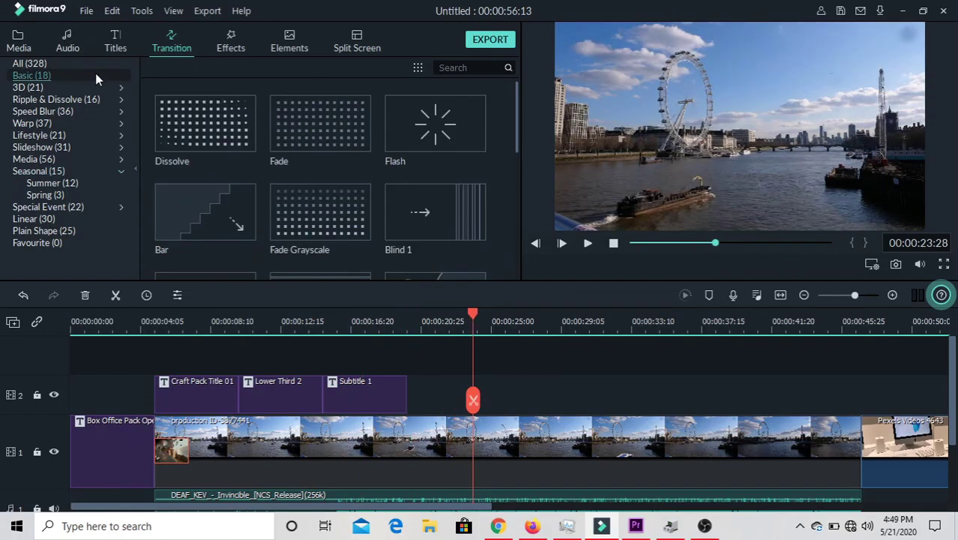
click(209, 143)
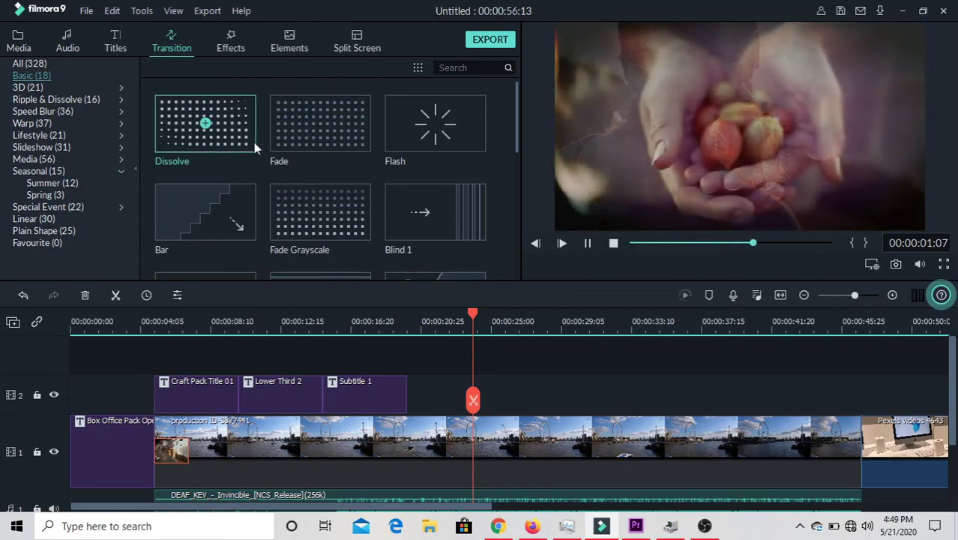
click(297, 141)
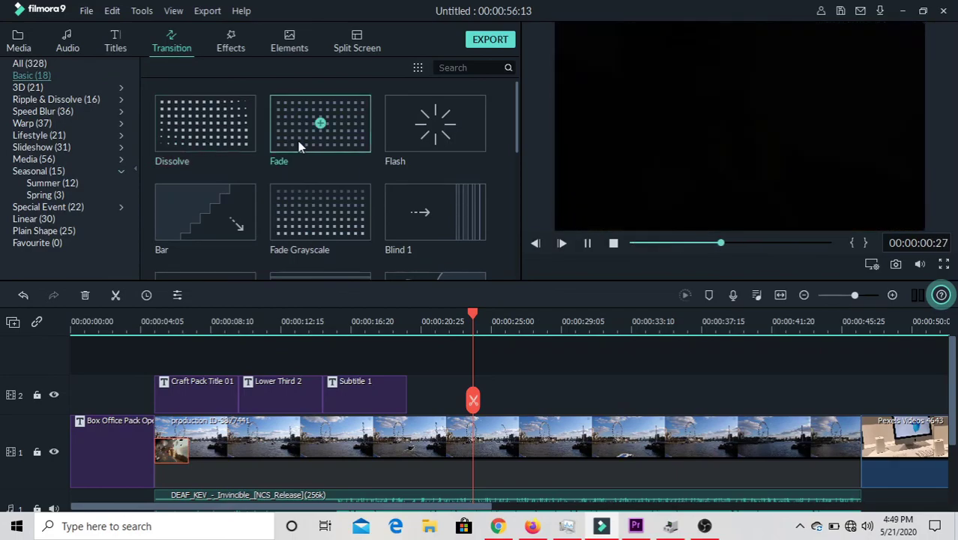
click(442, 144)
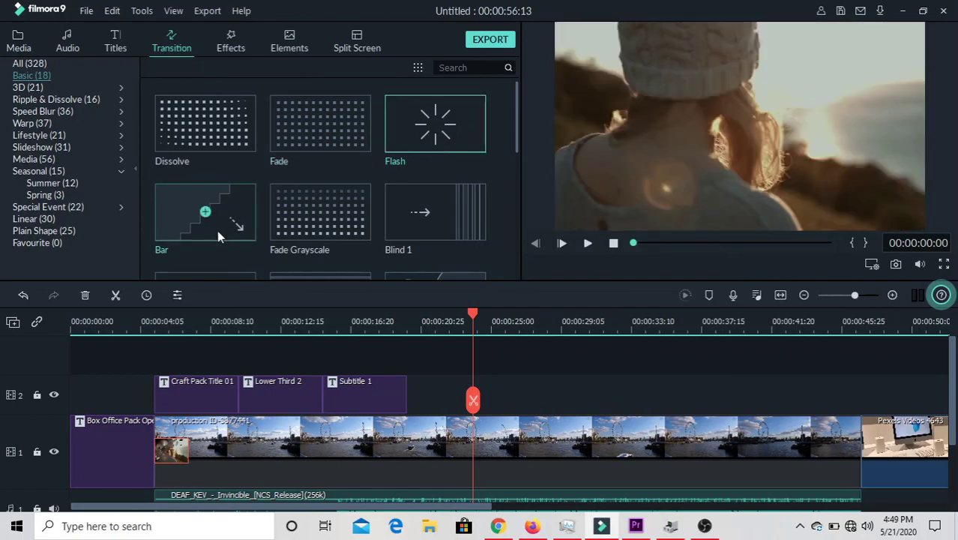
click(219, 230)
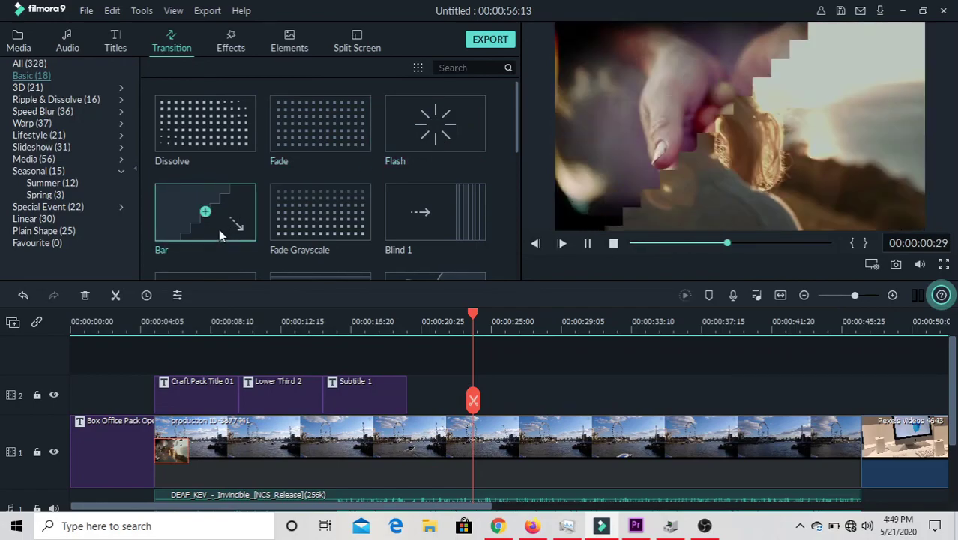
click(442, 228)
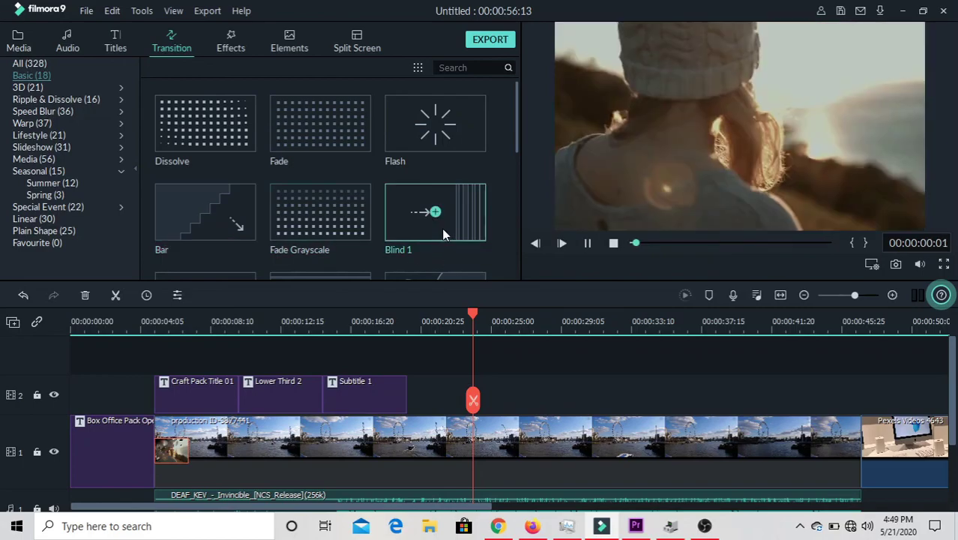
Step: Preview the Colour Distance, Page Curl, Heart and Col Split transitions among the Basic ones
drag(515, 100, 517, 172)
click(443, 115)
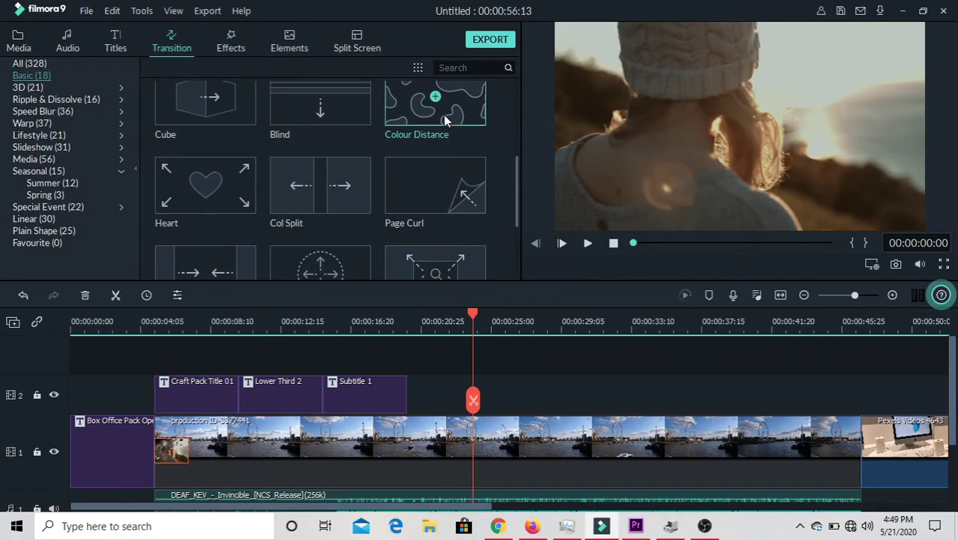
click(463, 185)
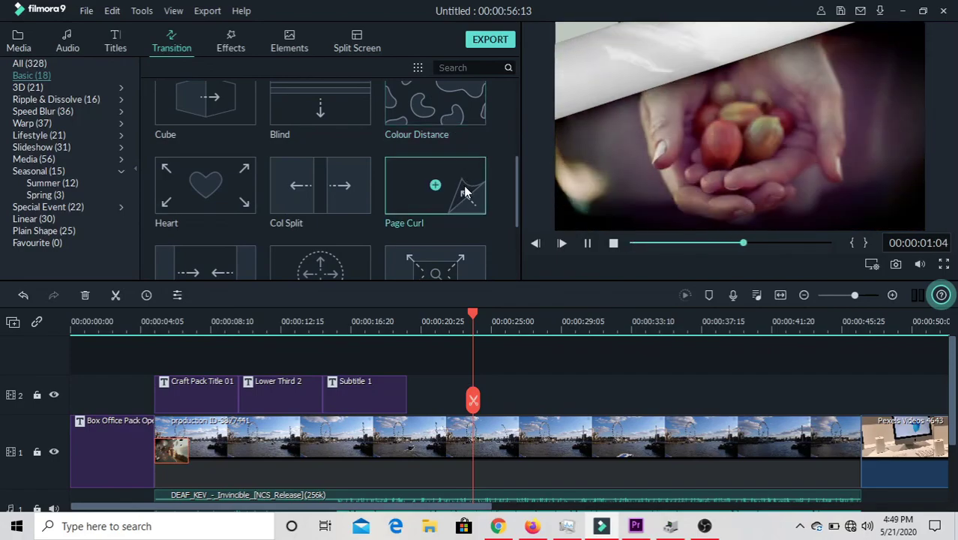
click(242, 205)
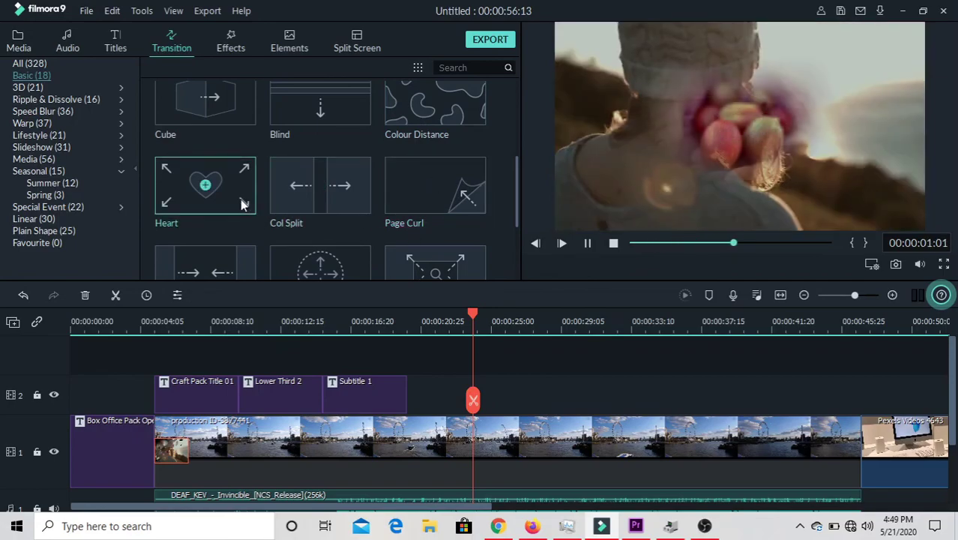
click(294, 207)
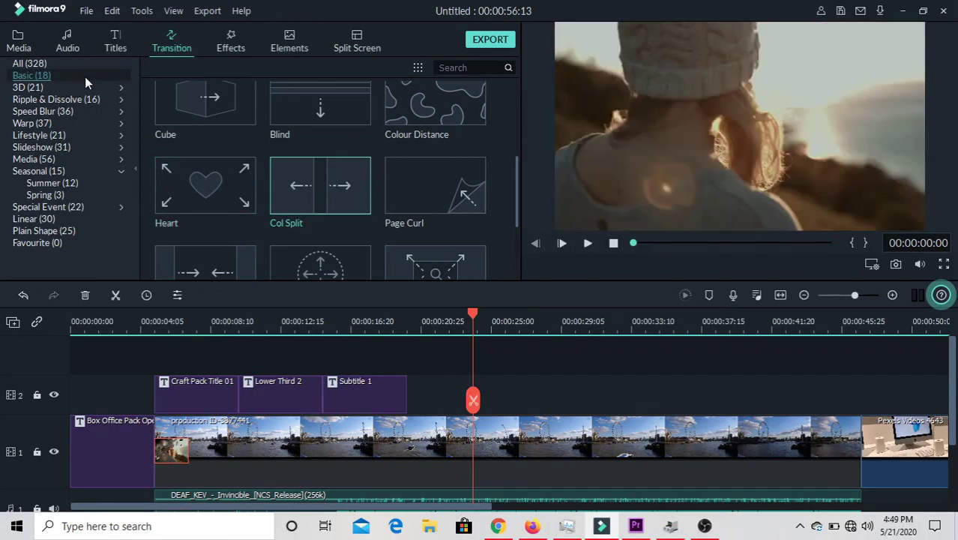
Step: Preview the 3D transitions Box Turn 1, Box Turn 2, Orb 1, Fisheye Roll 5 and Fisheye Roll 3
click(84, 88)
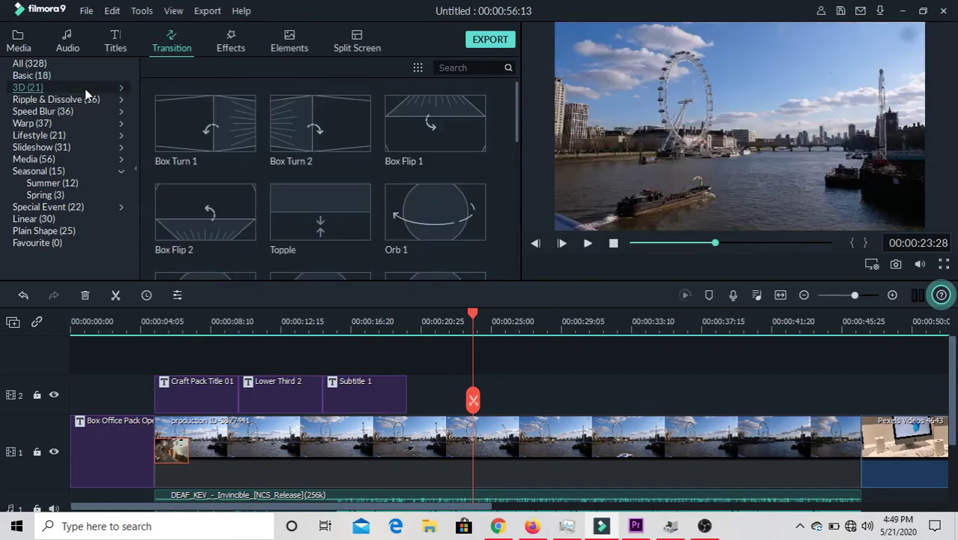
click(237, 124)
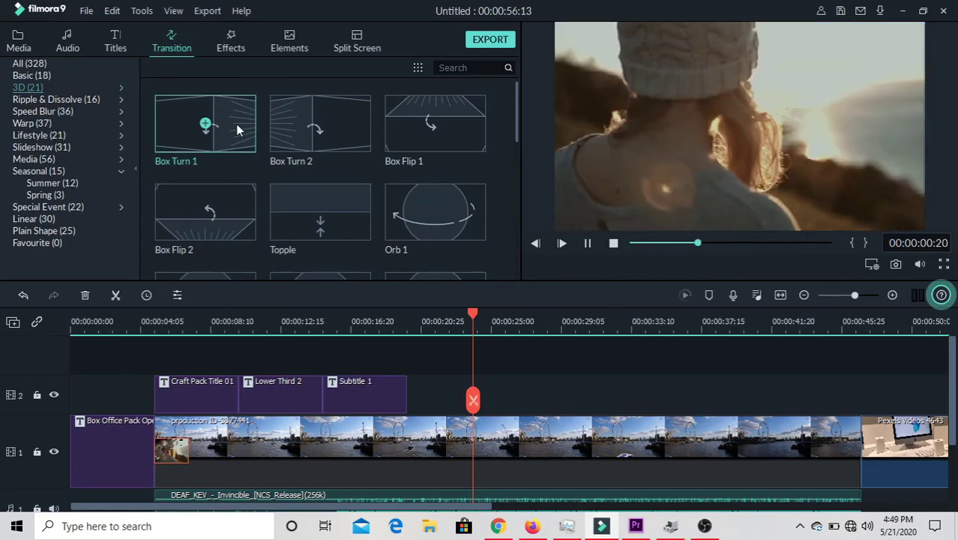
click(346, 144)
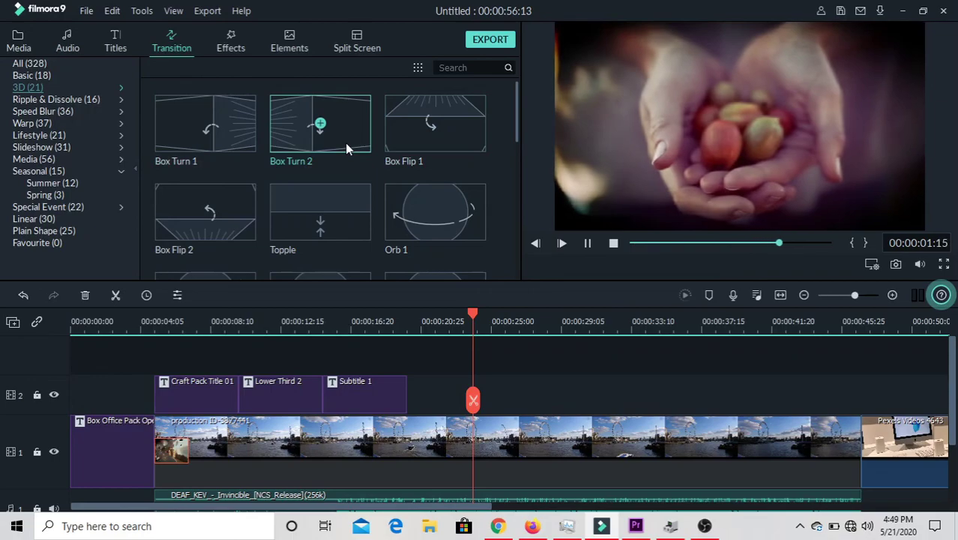
click(406, 206)
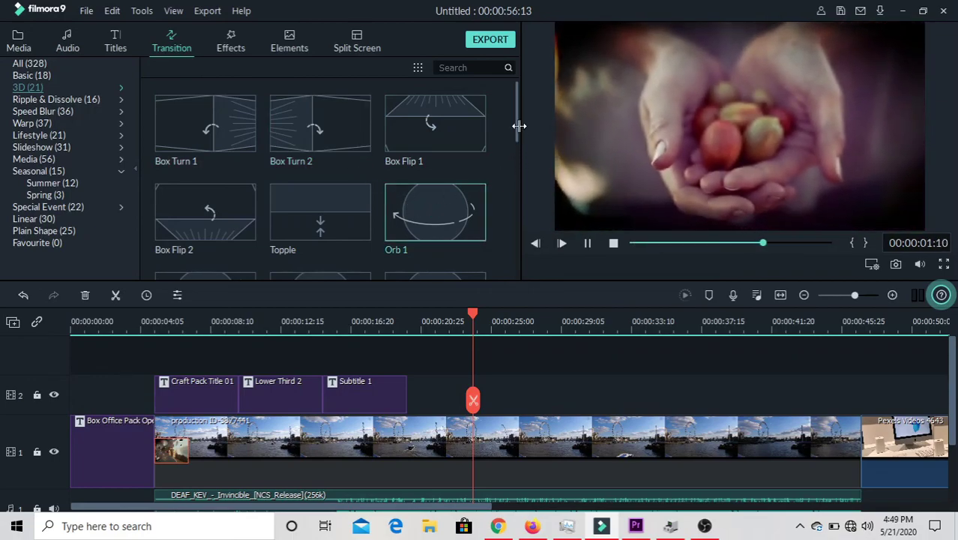
drag(516, 127, 508, 238)
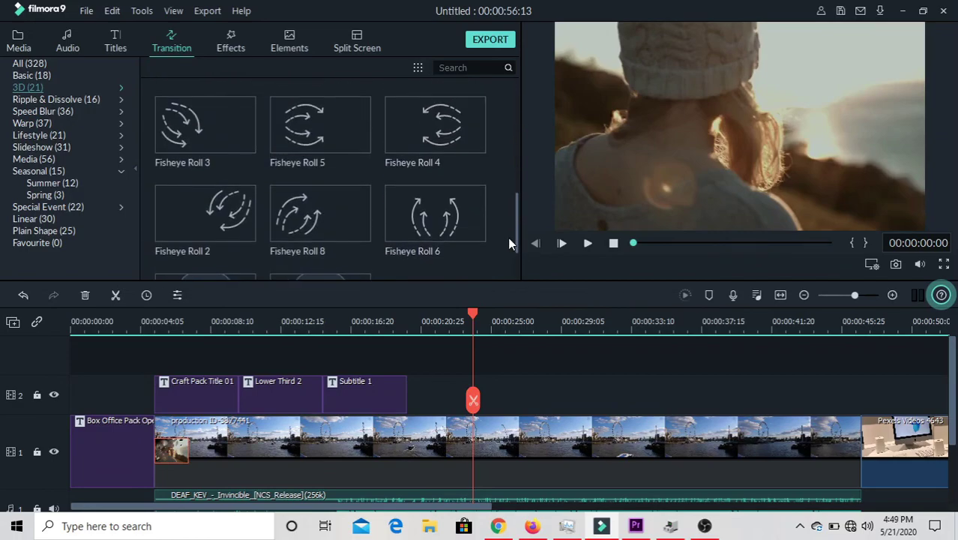
click(296, 133)
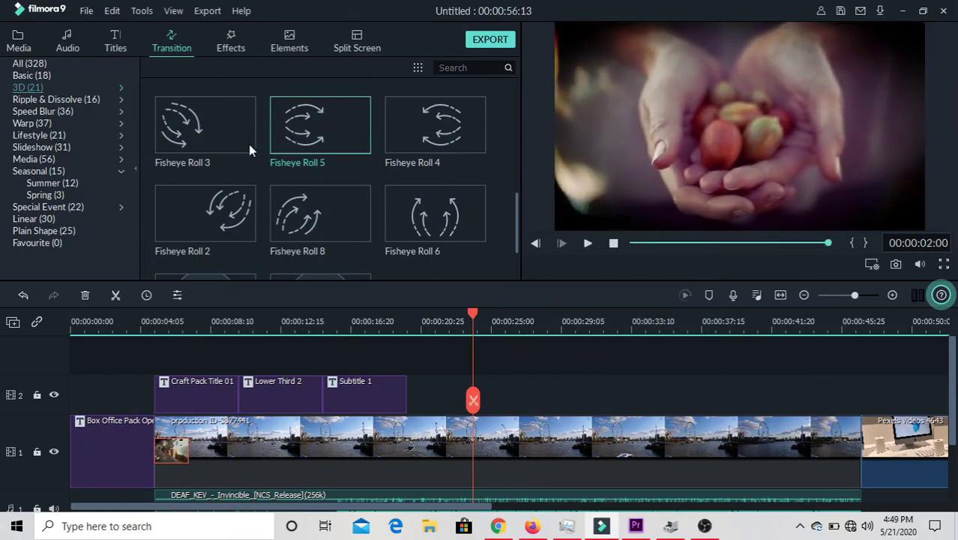
click(234, 143)
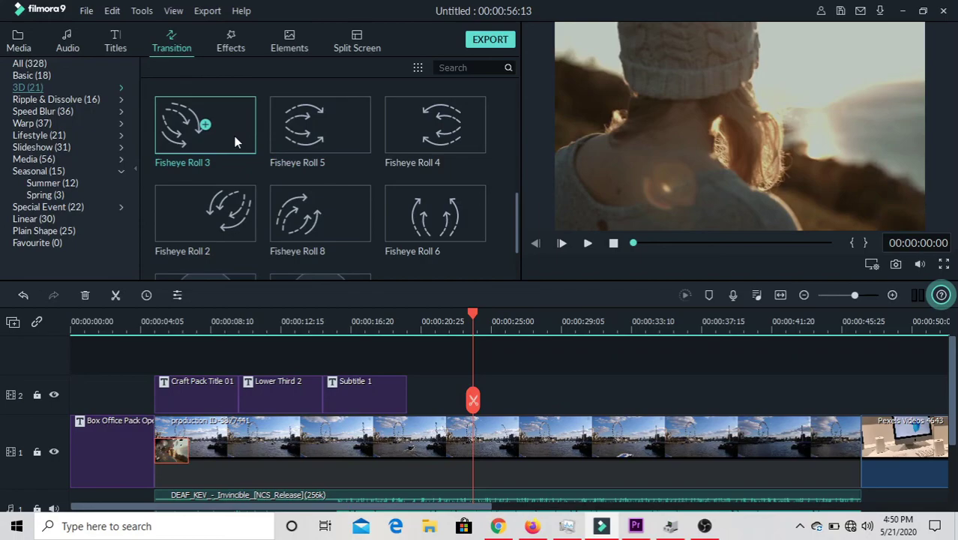
click(235, 142)
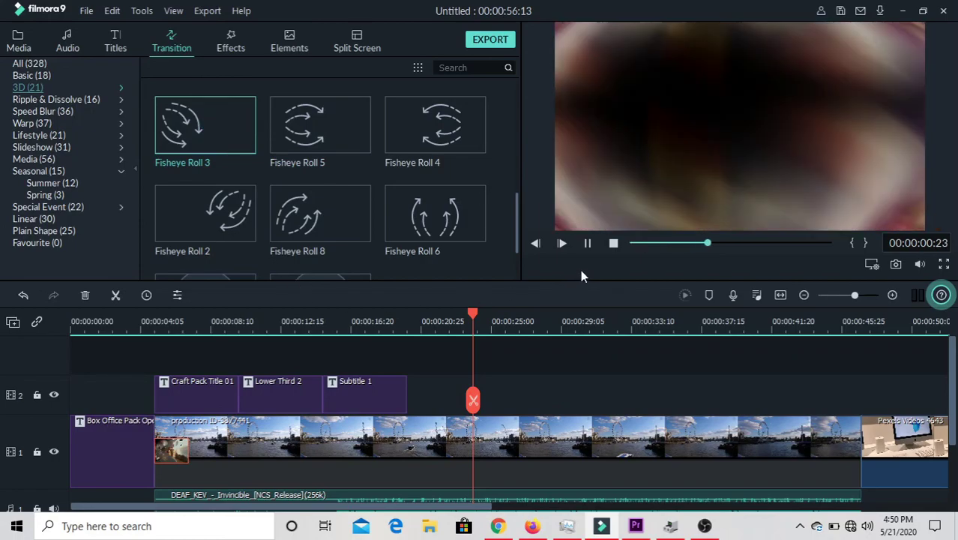
Step: Preview the Speed Blur transitions Blurry Roll 2 and Blurry Roll 3
click(45, 111)
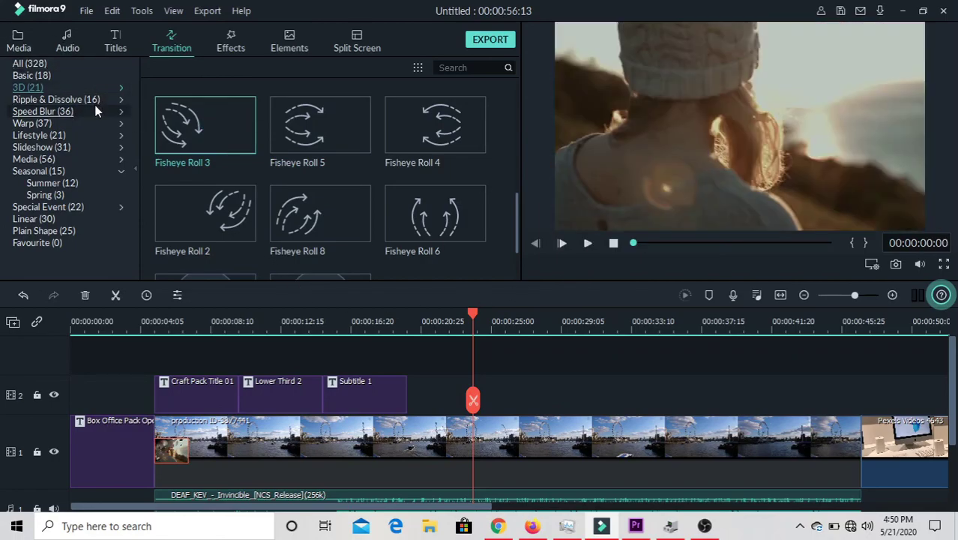
mouse_move(184, 133)
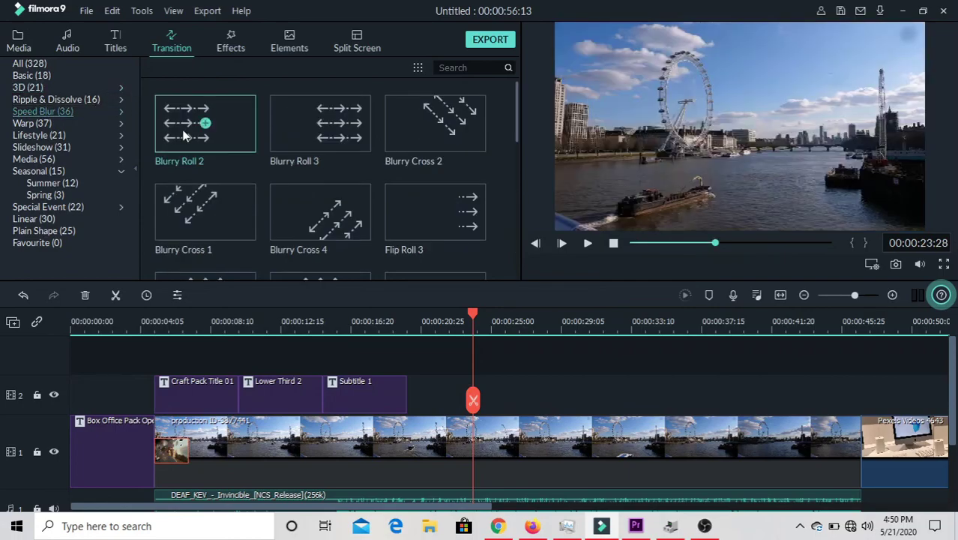
click(184, 134)
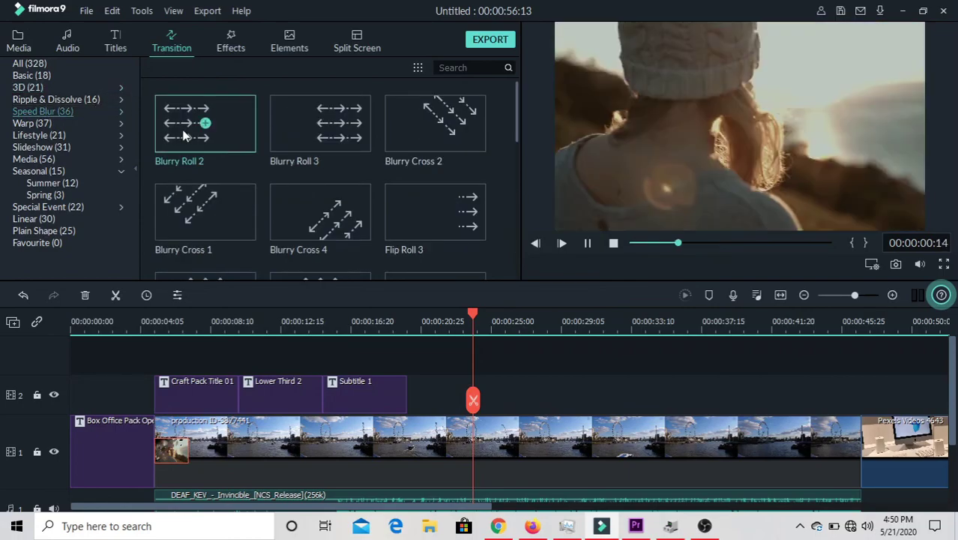
click(349, 142)
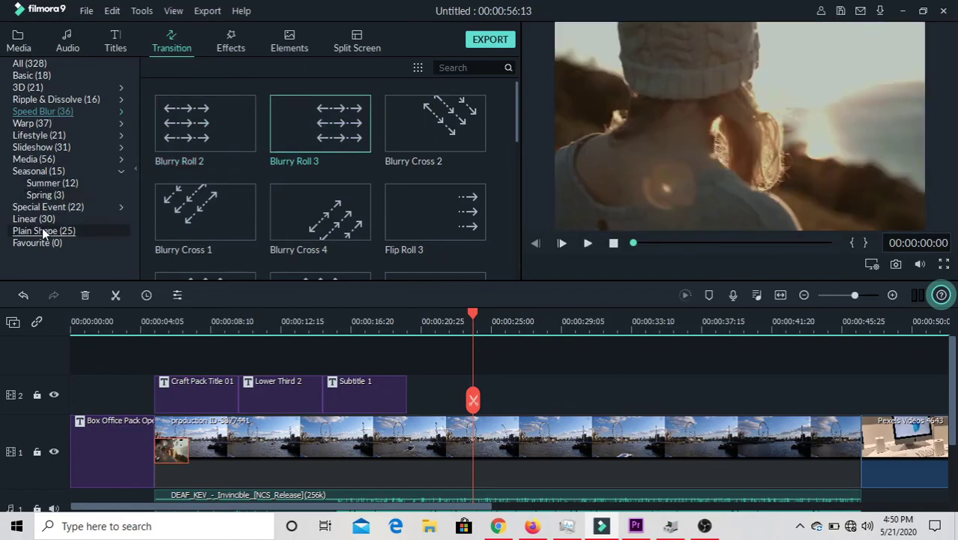
Step: Preview the Linear 1, Linear 2 and Linear 3 transitions in the Linear category
click(121, 214)
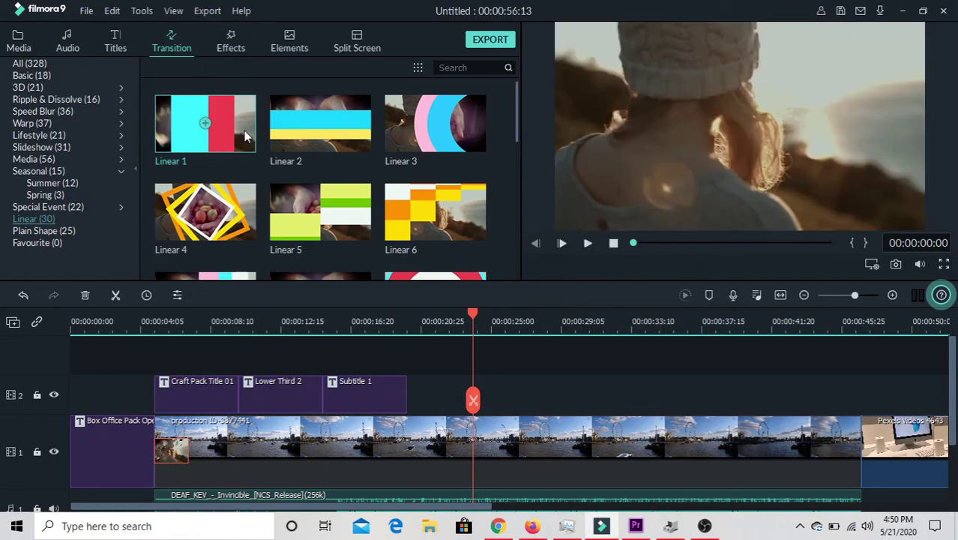
click(355, 145)
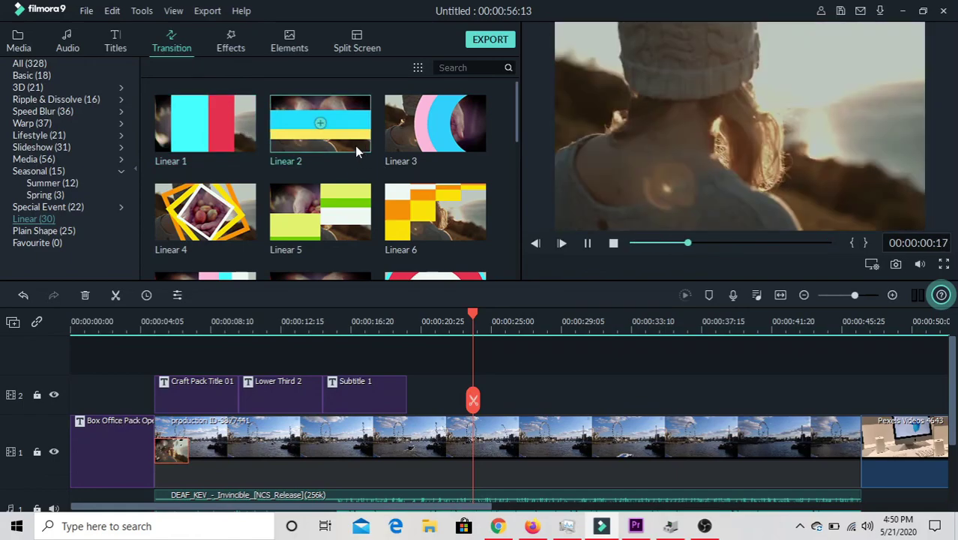
click(412, 152)
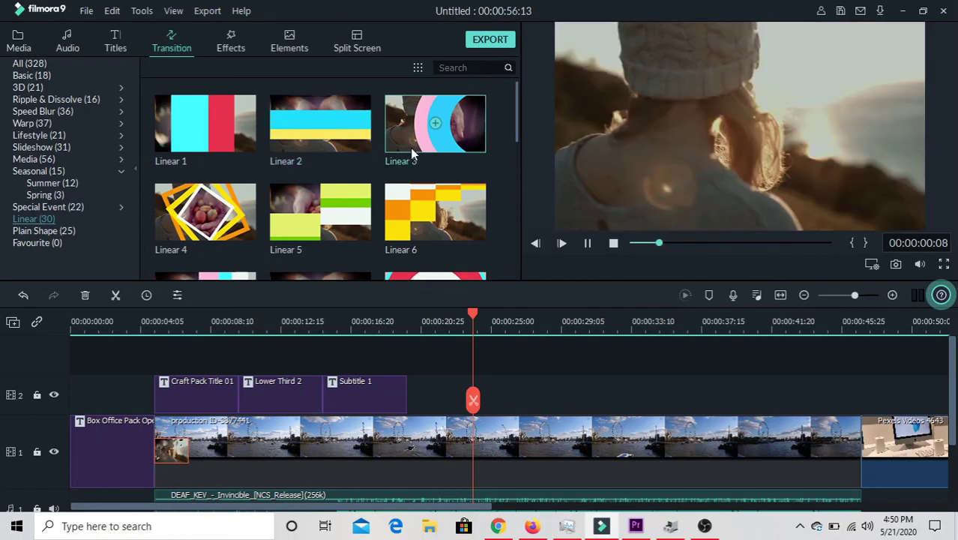
Step: Preview the 007 Series, Basic Blur, Bad TV Signal, B&W Film and B&W Noise effects among all effects
click(232, 38)
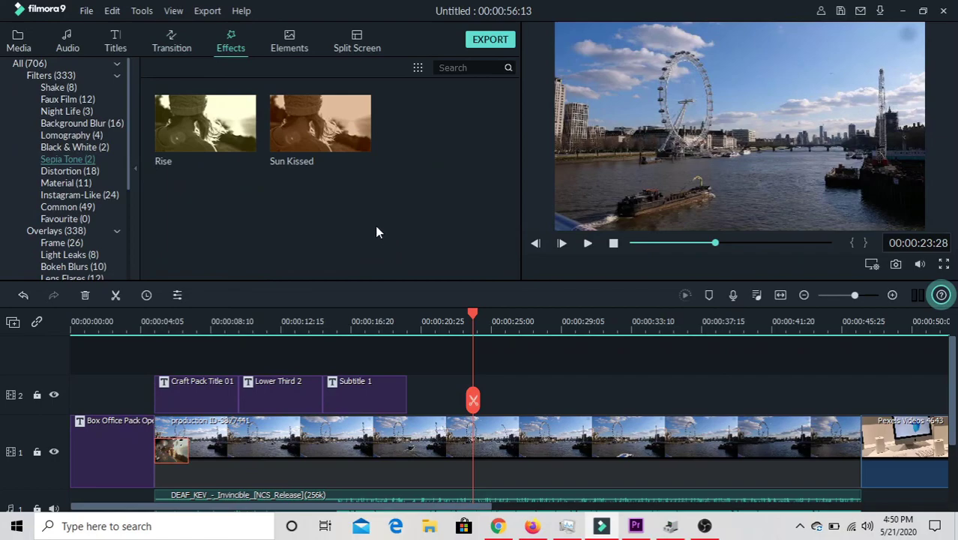
click(84, 63)
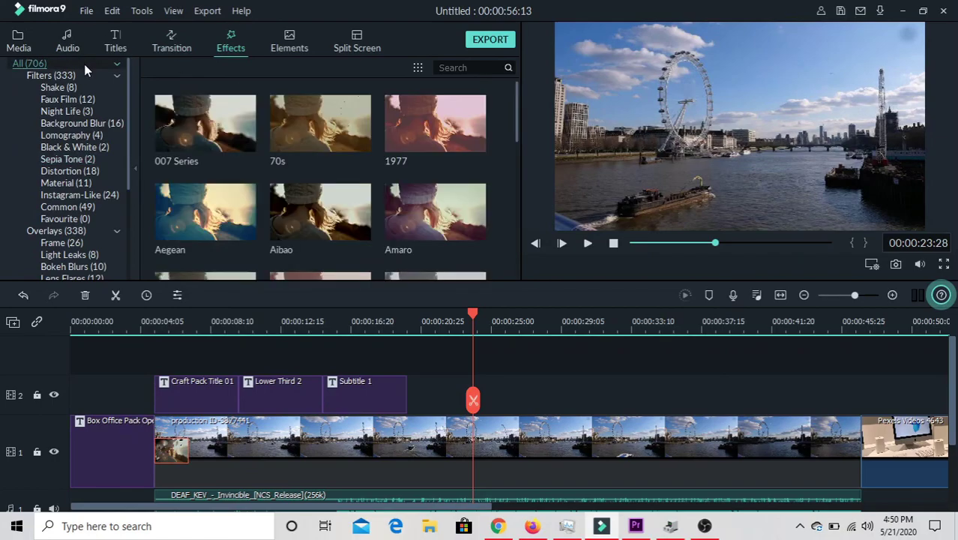
click(240, 145)
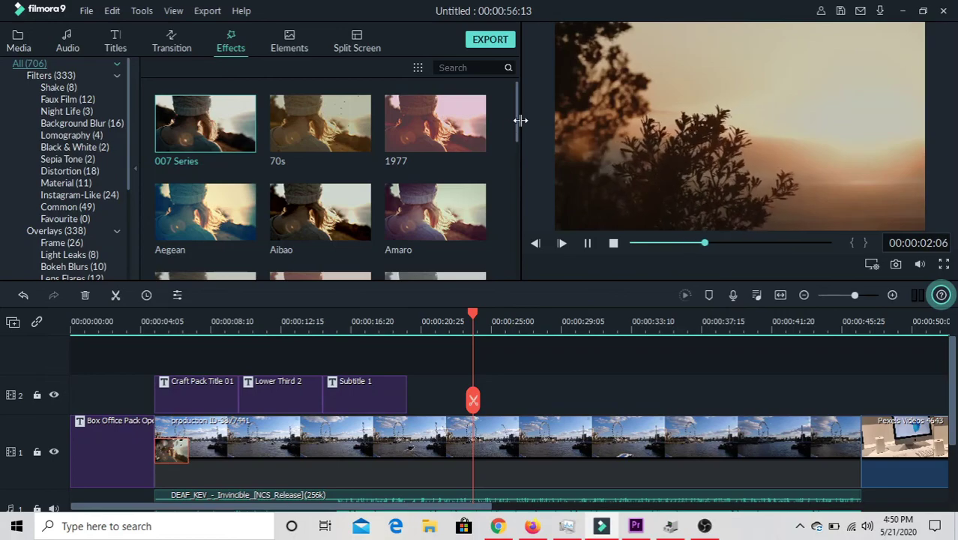
drag(516, 120, 489, 201)
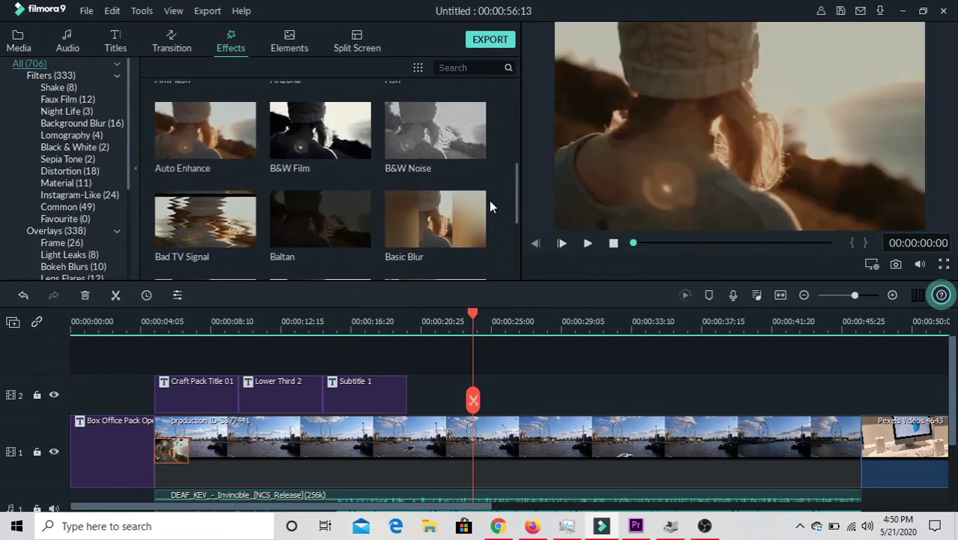
click(450, 225)
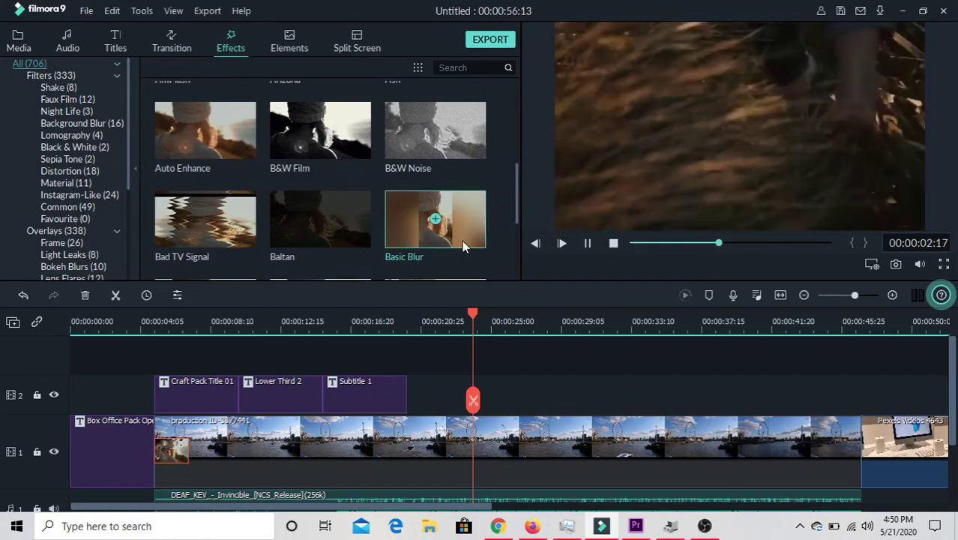
click(232, 220)
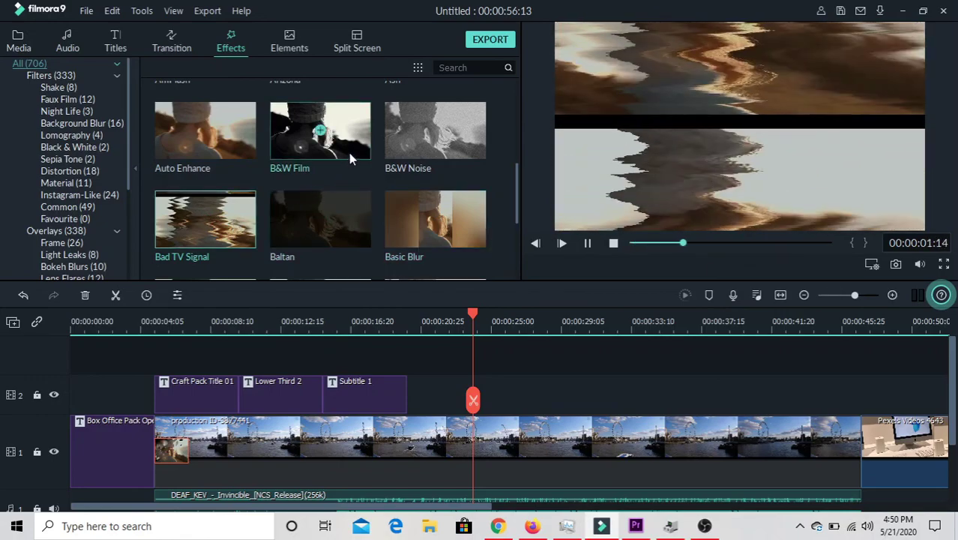
click(349, 146)
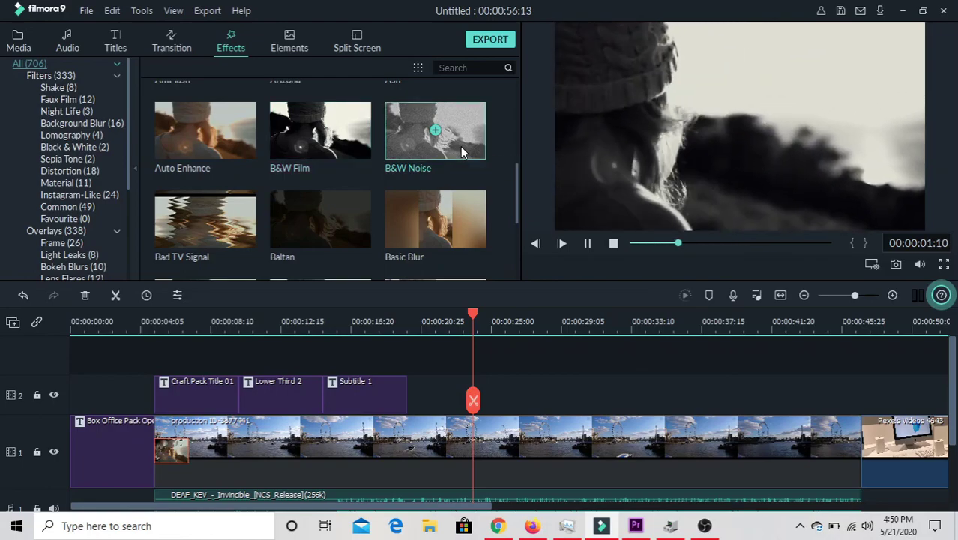
click(461, 152)
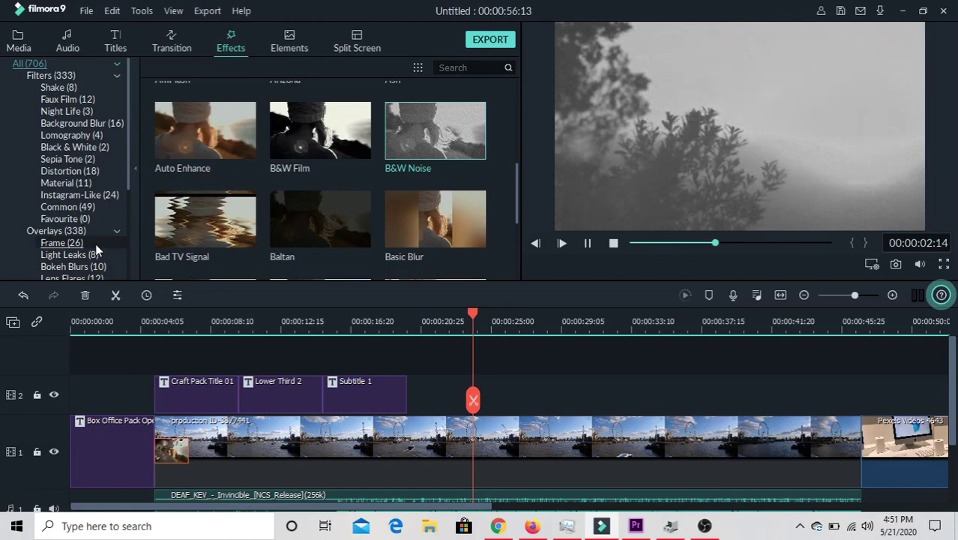
Step: Preview the Cinema 21:9 overlay in the Frame category of the effects
click(95, 243)
mouse_move(348, 116)
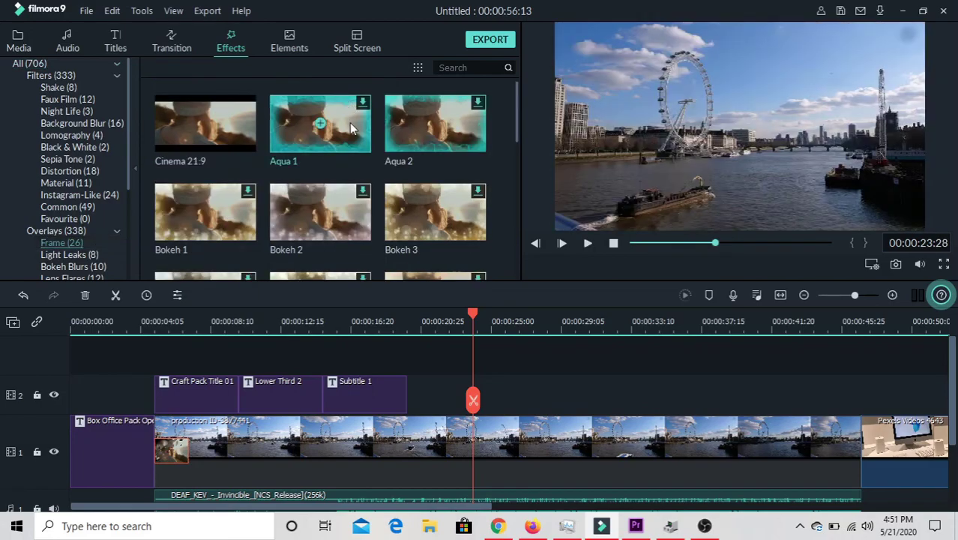
mouse_move(191, 124)
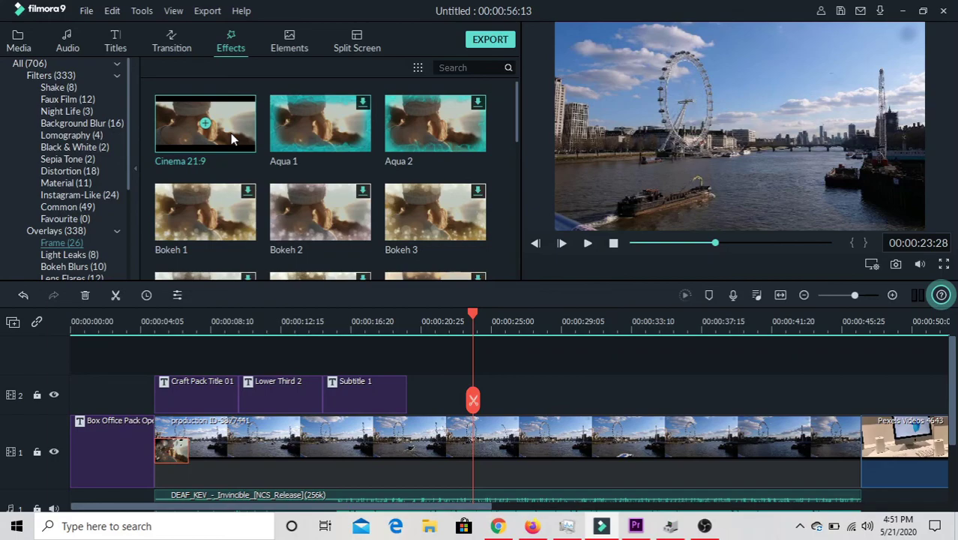
click(587, 243)
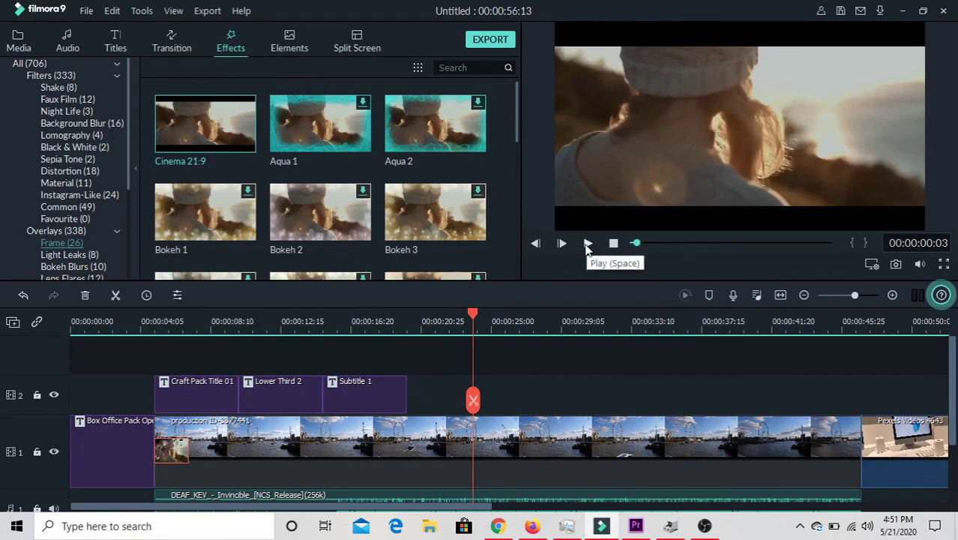
click(587, 244)
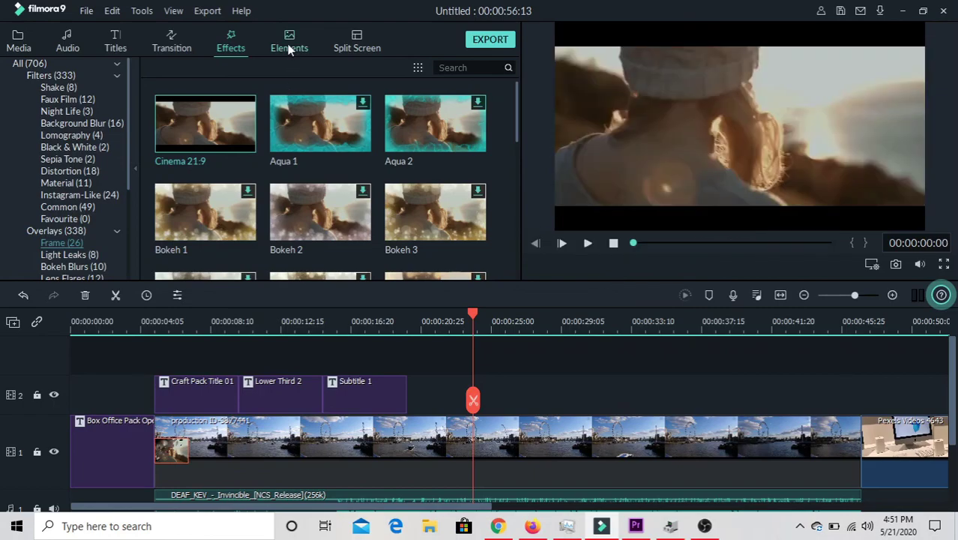
Step: Add Birthday Pack Element 1 to video track 2, directly after the Subtitle 1 clip
click(289, 49)
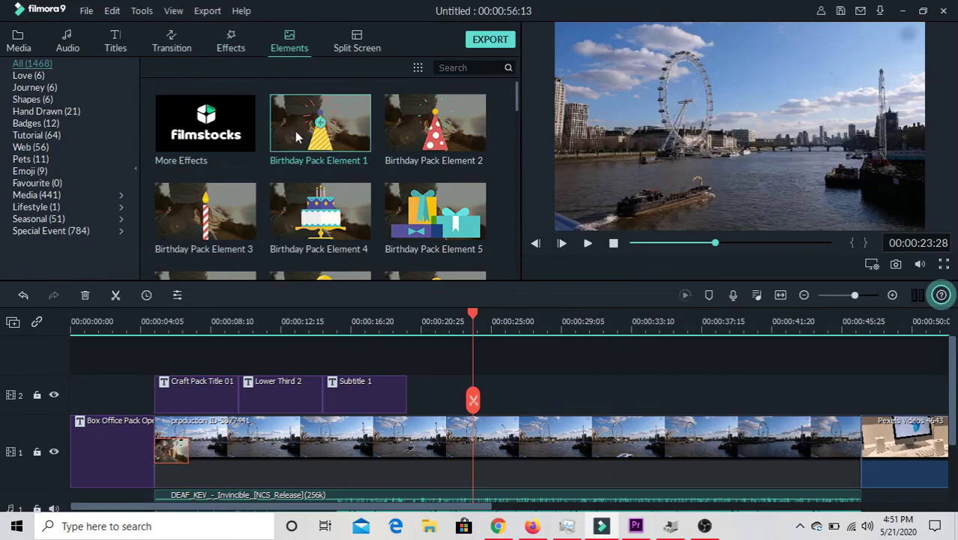
click(336, 134)
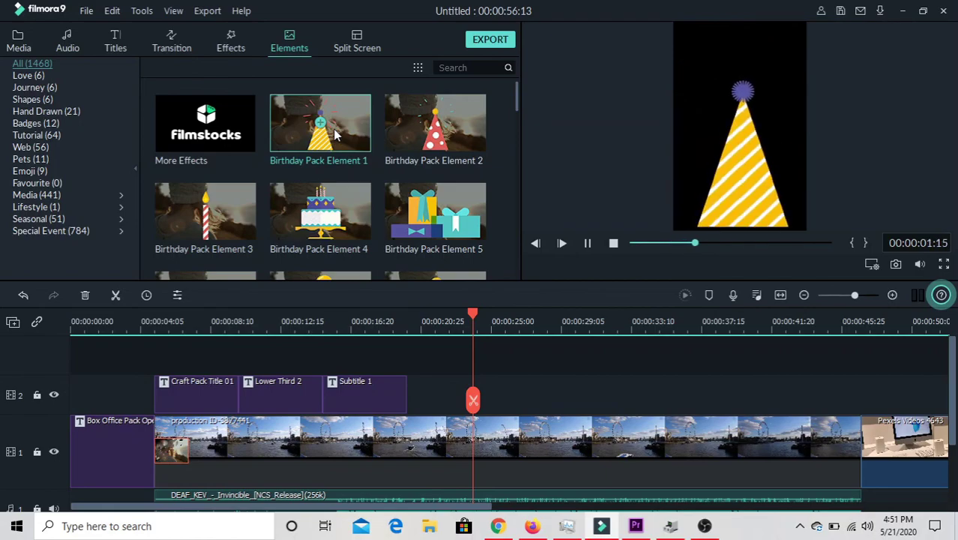
drag(432, 332, 413, 399)
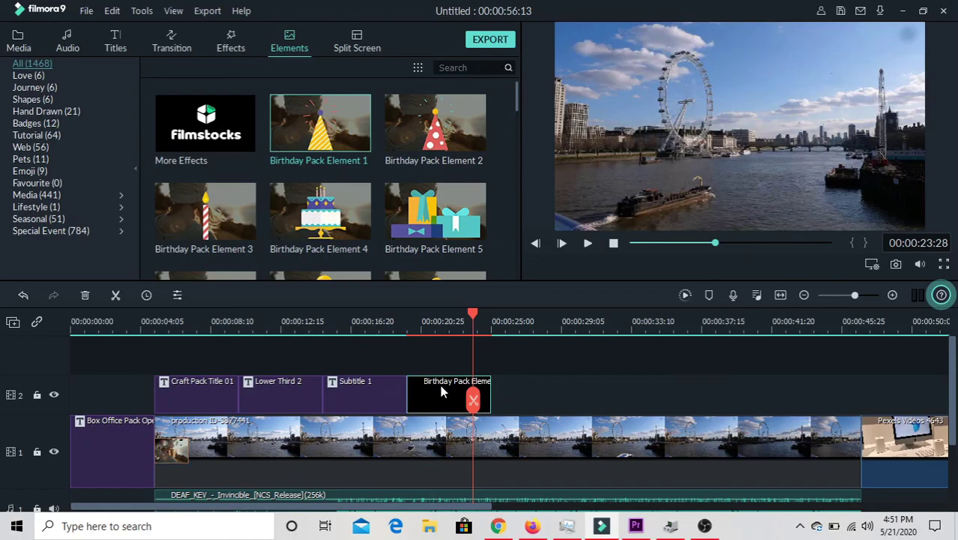
Step: Shrink the party hat element, place it in the sky beside the Ferris wheel, and play back that section
double_click(726, 197)
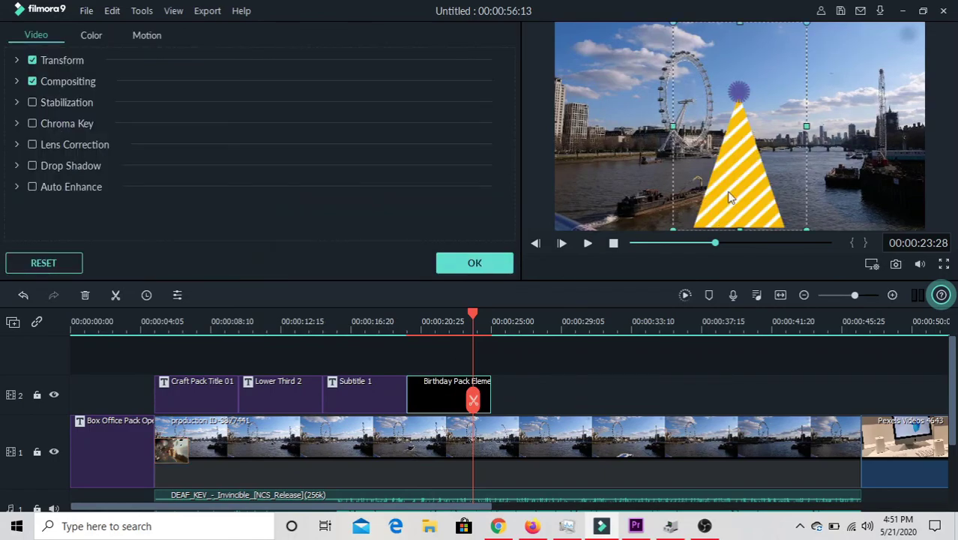
drag(739, 178, 772, 133)
drag(837, 185, 794, 111)
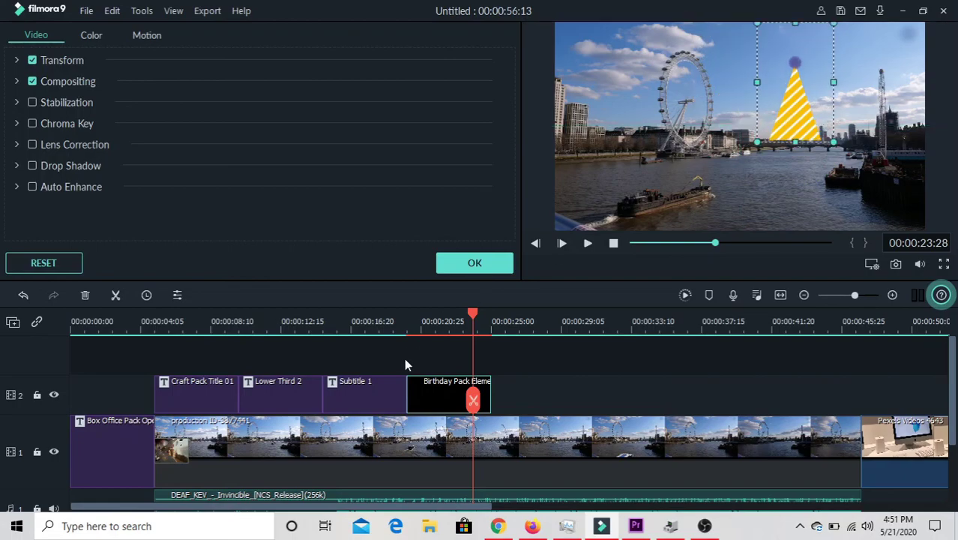
click(384, 322)
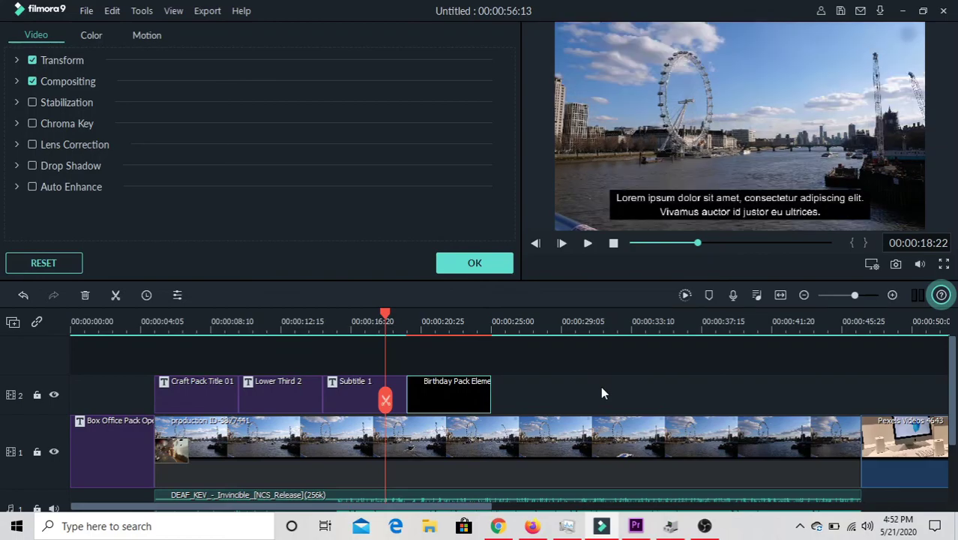
key(space)
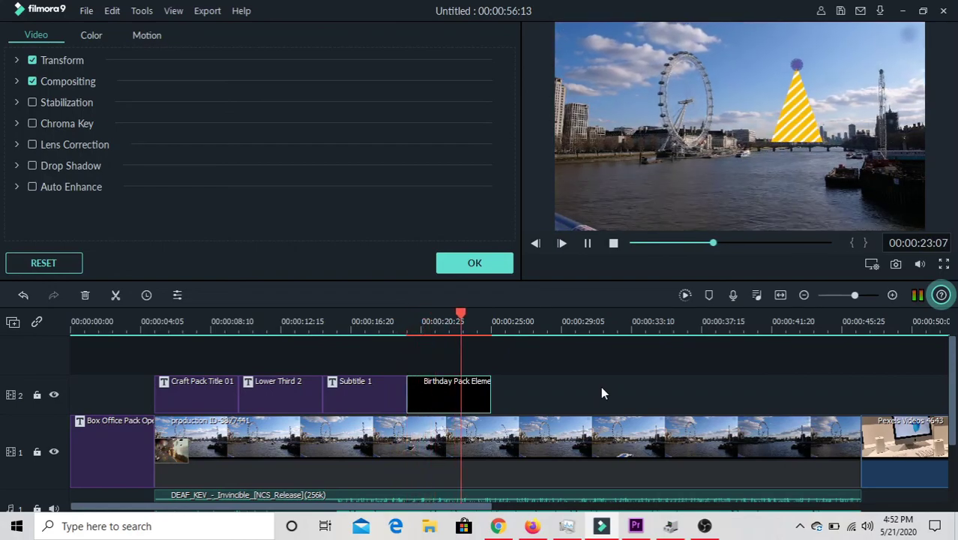
click(497, 264)
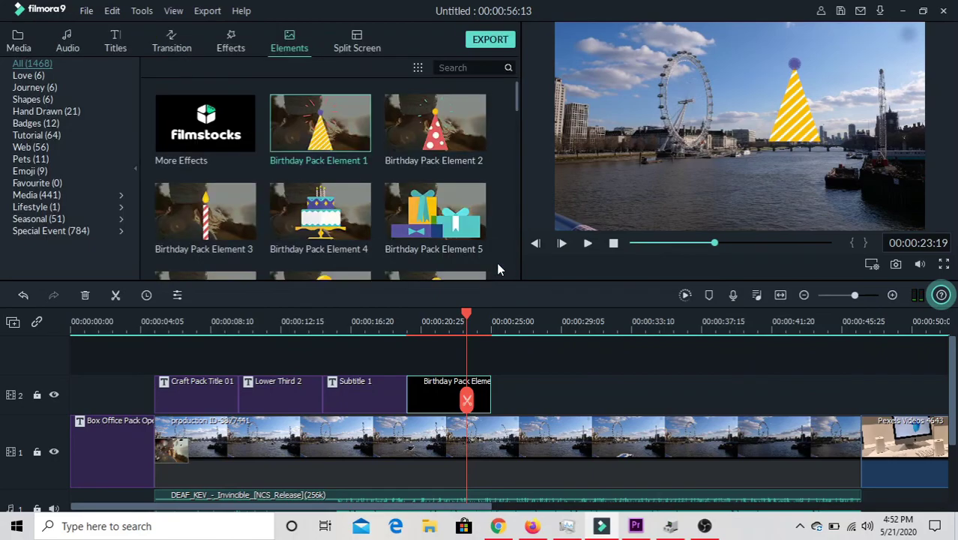
Step: Browse the Love, Shapes, Hand Drawn and Pets categories of the elements
click(77, 74)
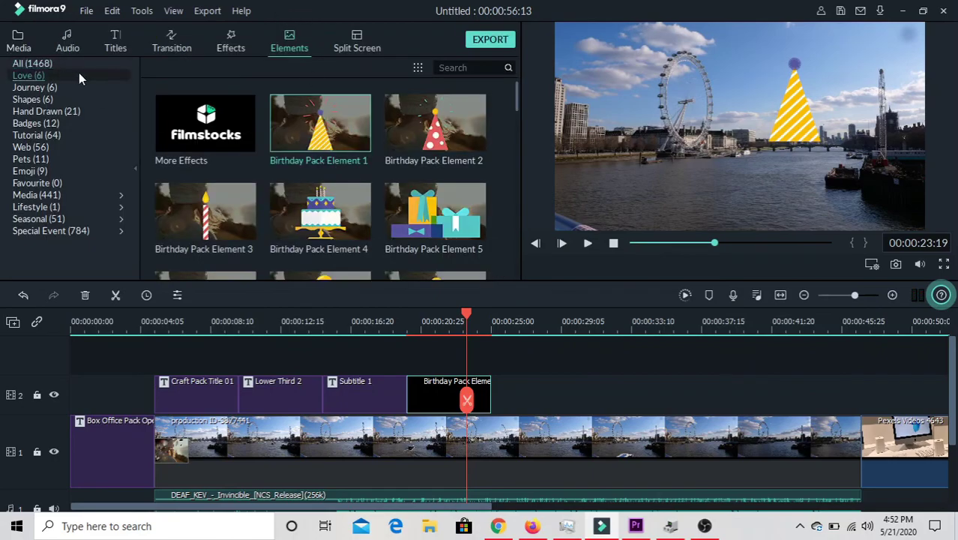
click(113, 100)
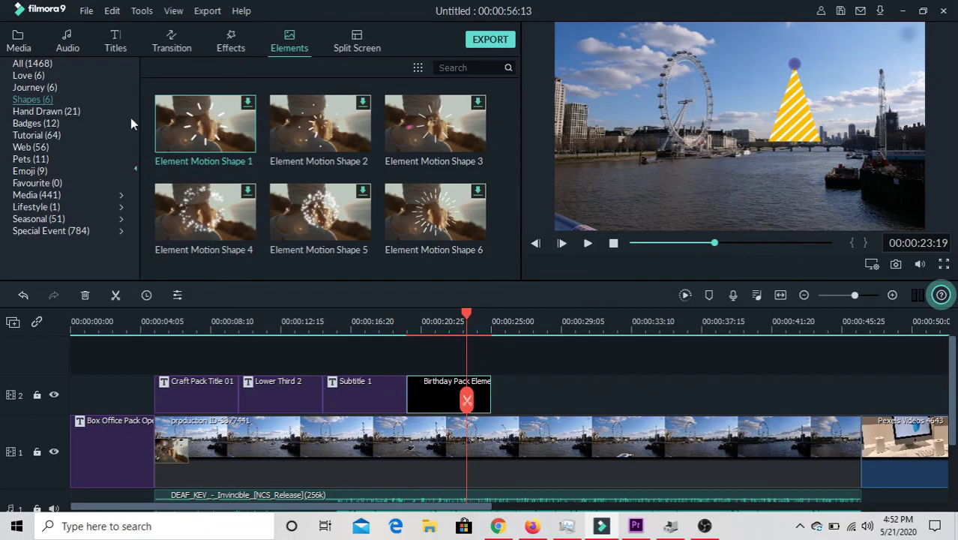
click(52, 112)
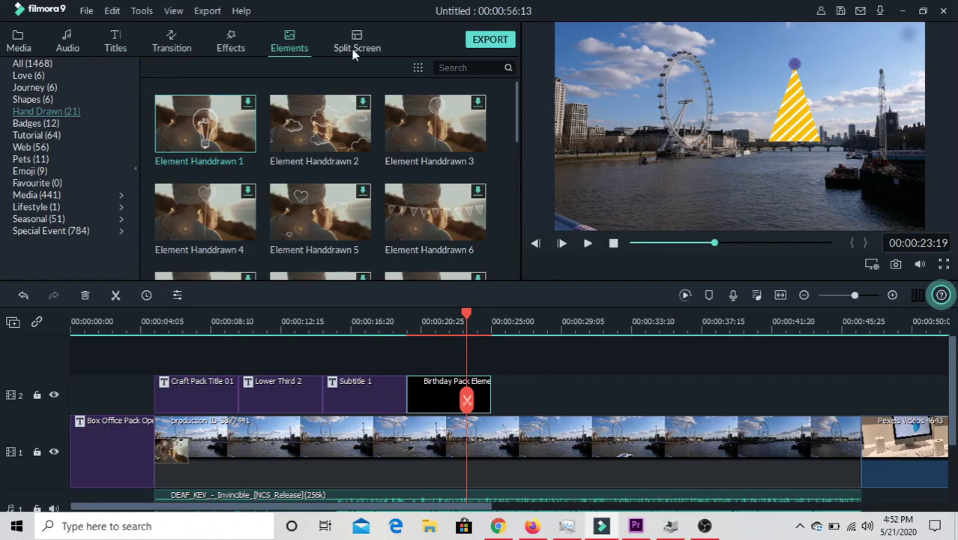
click(108, 159)
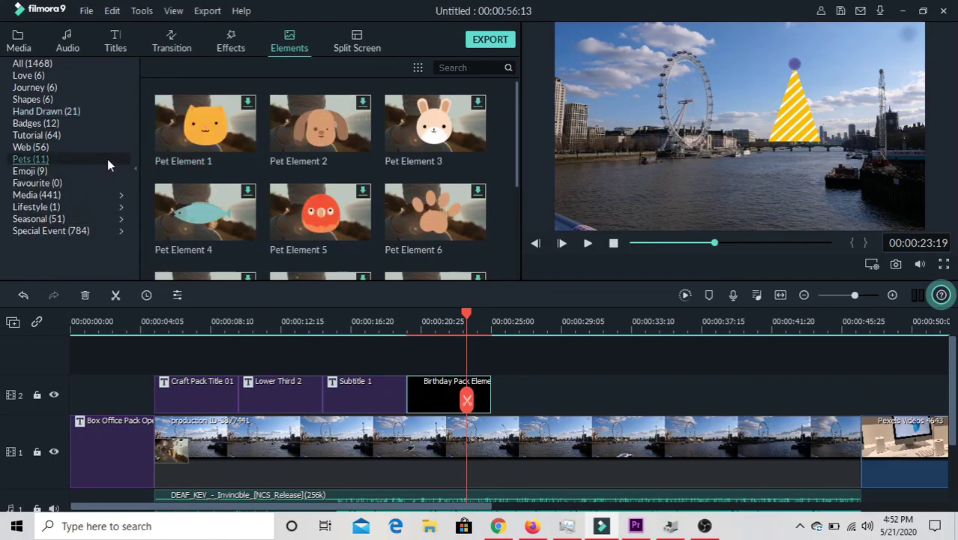
Step: Look through the available split screen layouts
click(365, 40)
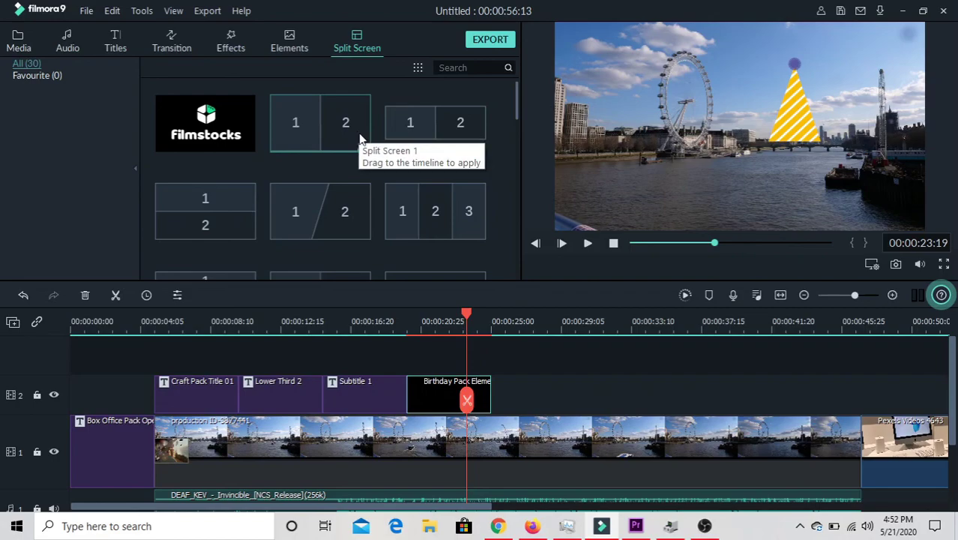
scroll(370, 174, down, 10)
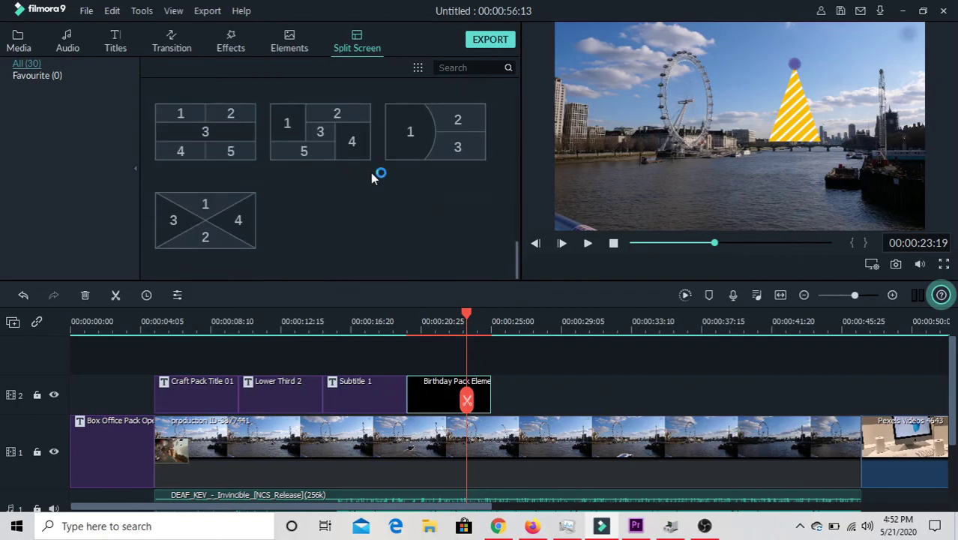
scroll(370, 172, up, 10)
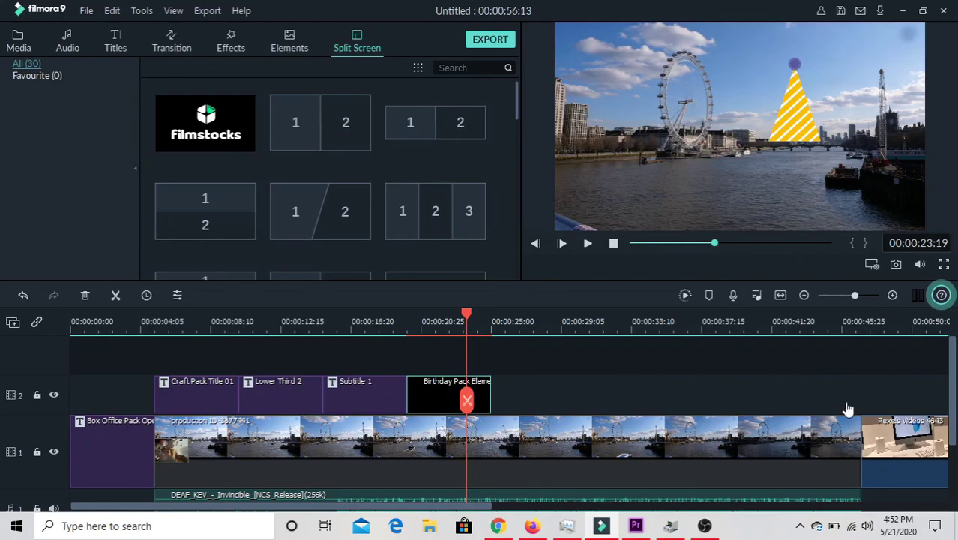
Step: Move the Pexels Videos clip from track 1 to track 2, above the final part of the river clip
click(926, 448)
drag(926, 448, 773, 382)
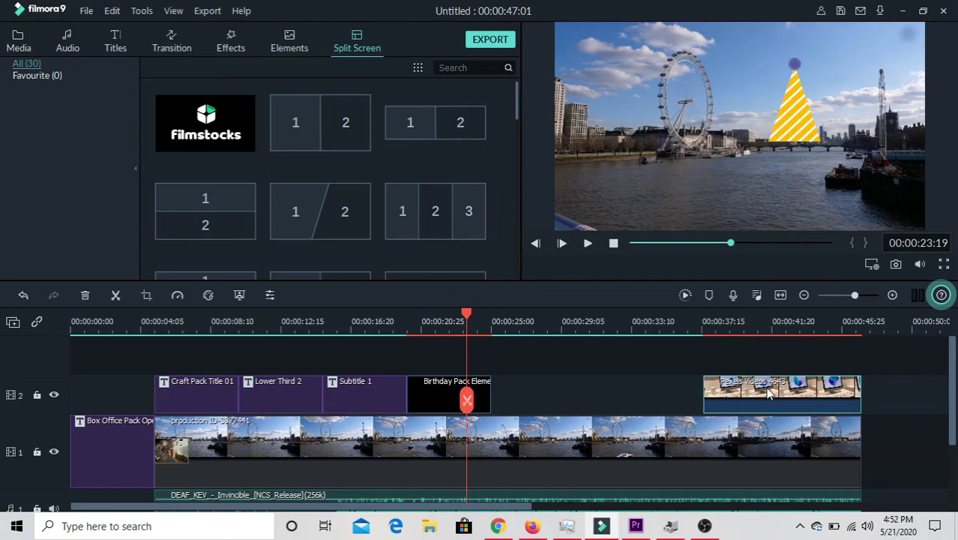
Step: Shrink the computer clip into a picture-in-picture at the video frame's upper-right corner and play that section from about 36 seconds
click(687, 321)
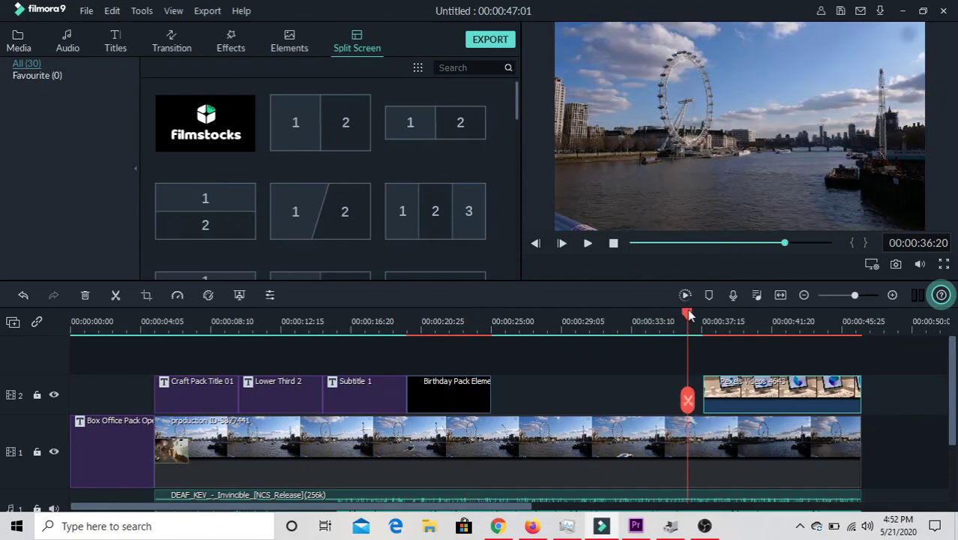
drag(689, 315, 732, 330)
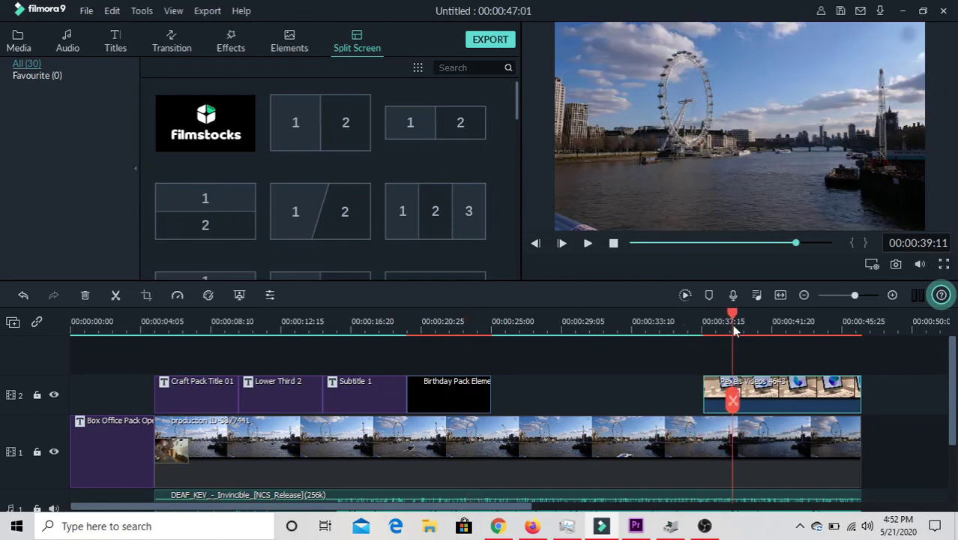
click(765, 396)
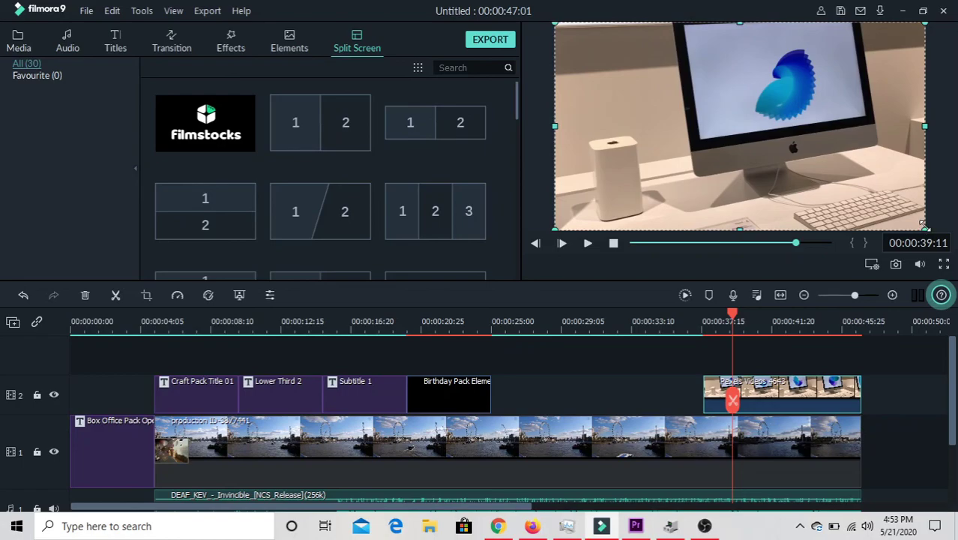
drag(925, 226, 641, 99)
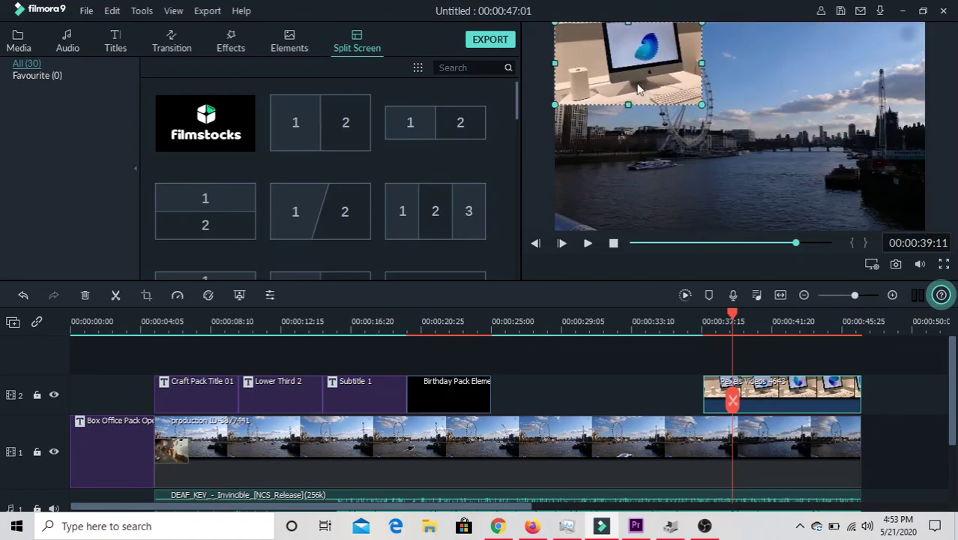
drag(636, 51, 857, 67)
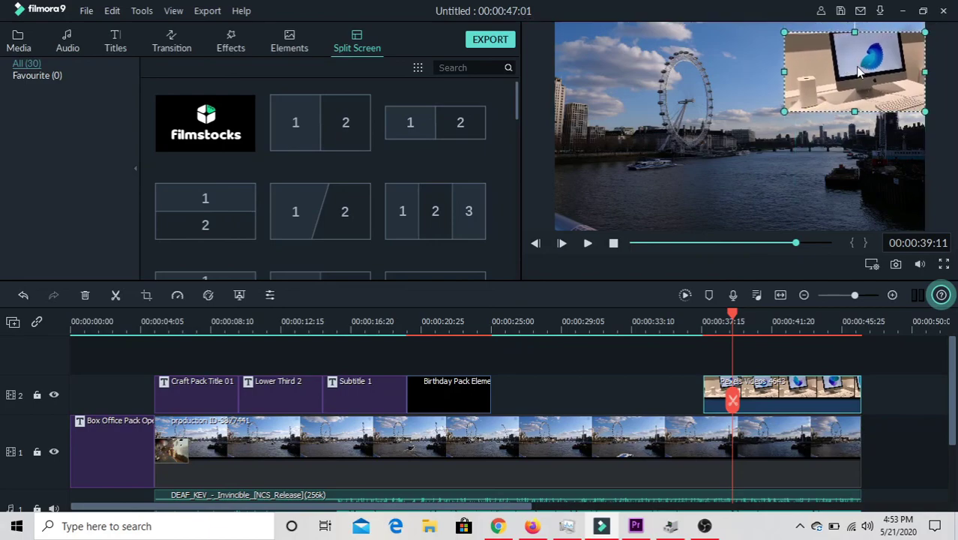
click(681, 318)
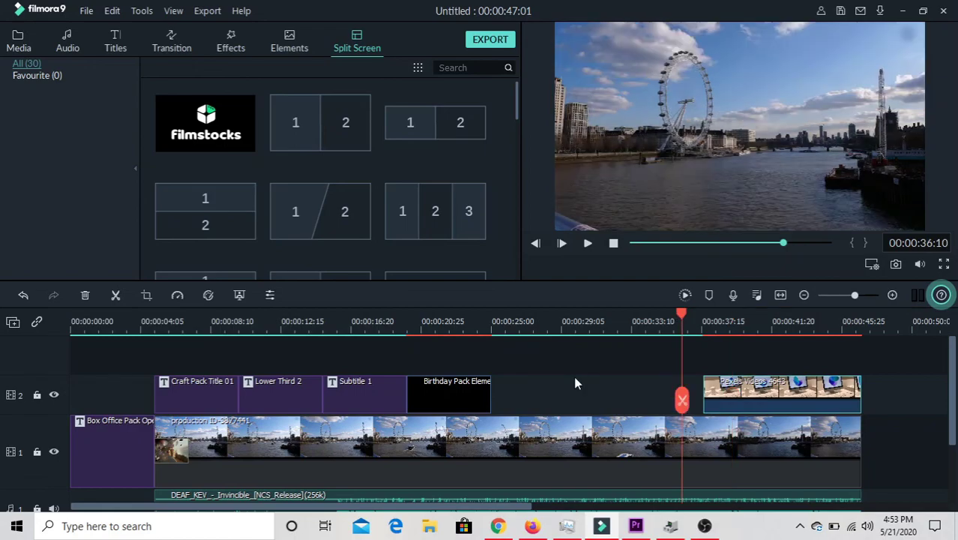
key(space)
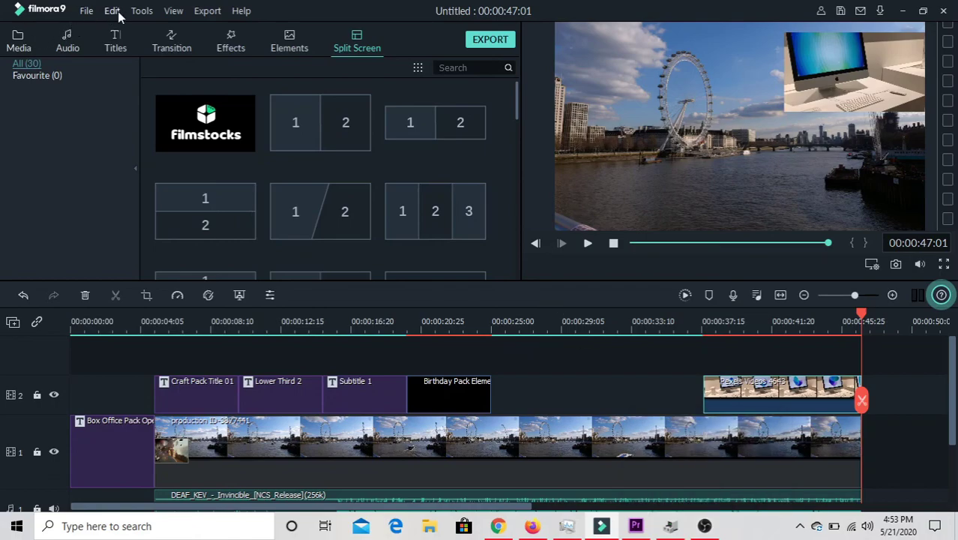
click(144, 13)
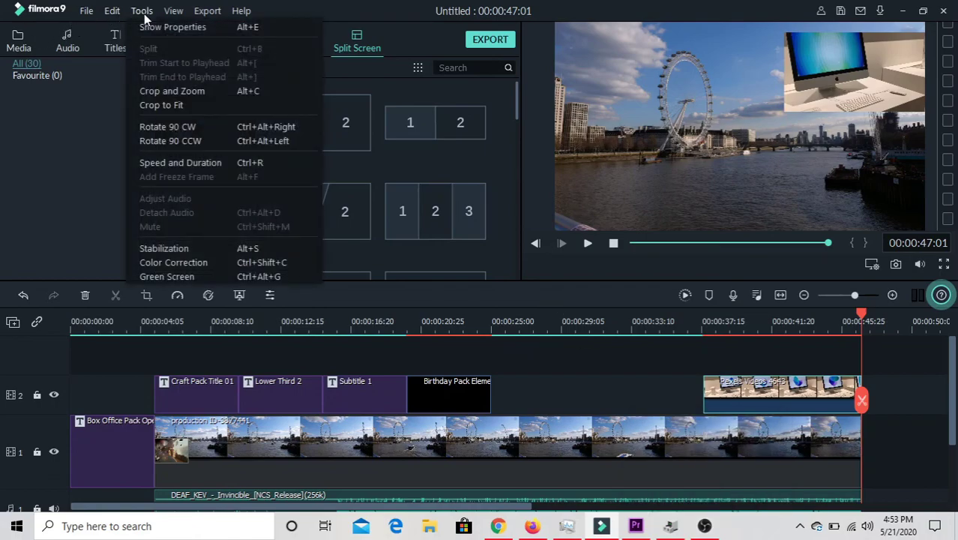
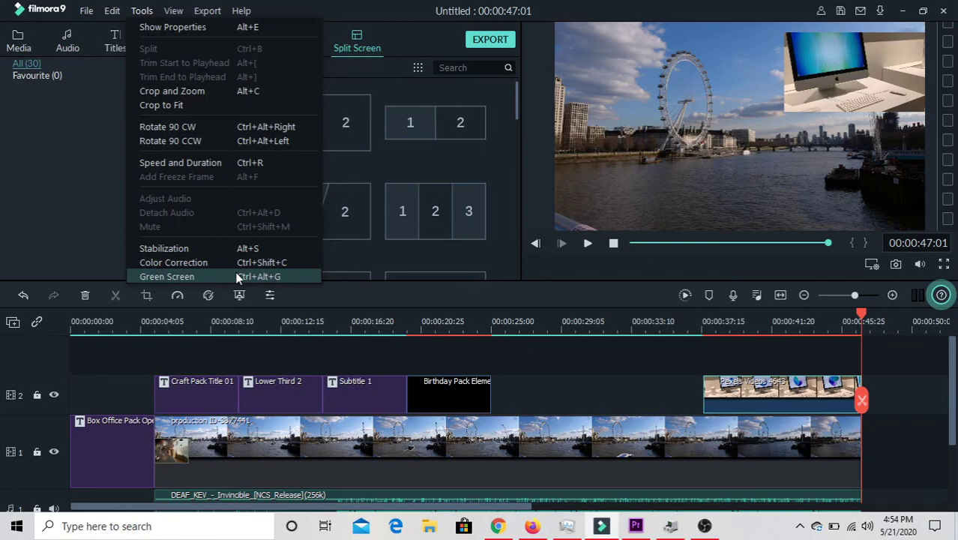
click(98, 219)
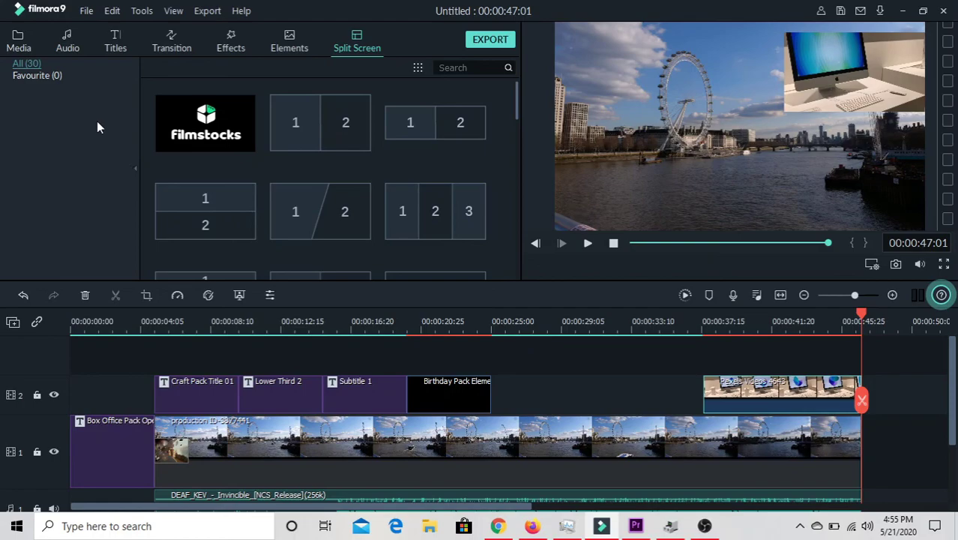
click(10, 42)
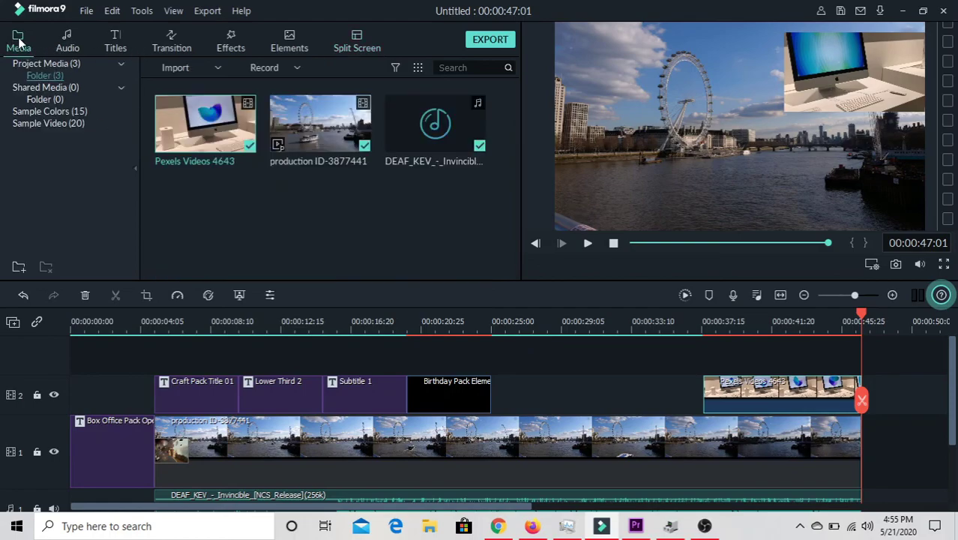
click(115, 13)
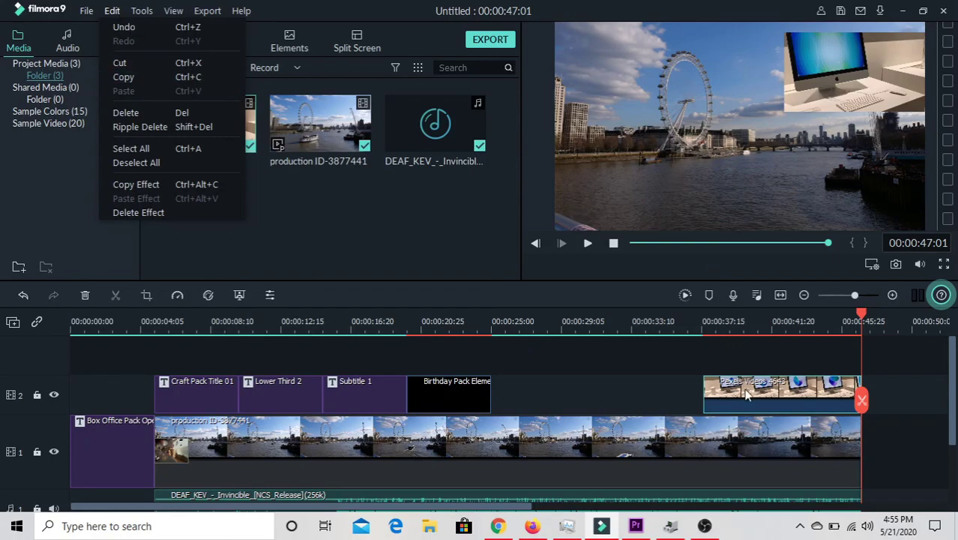
Step: Move the Pexels Videos clip back to track 1 after the river clip and delete the gap between them
click(766, 402)
drag(767, 397, 928, 477)
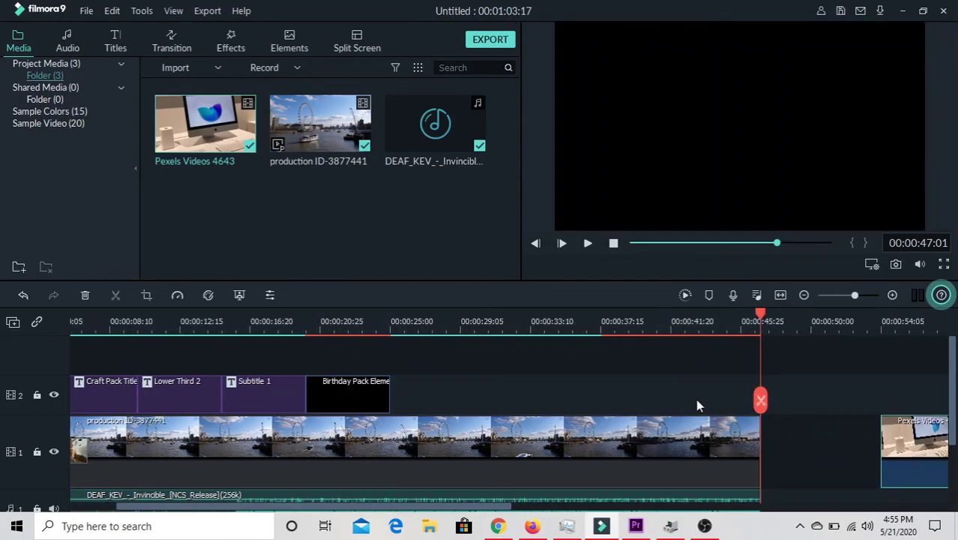
click(820, 463)
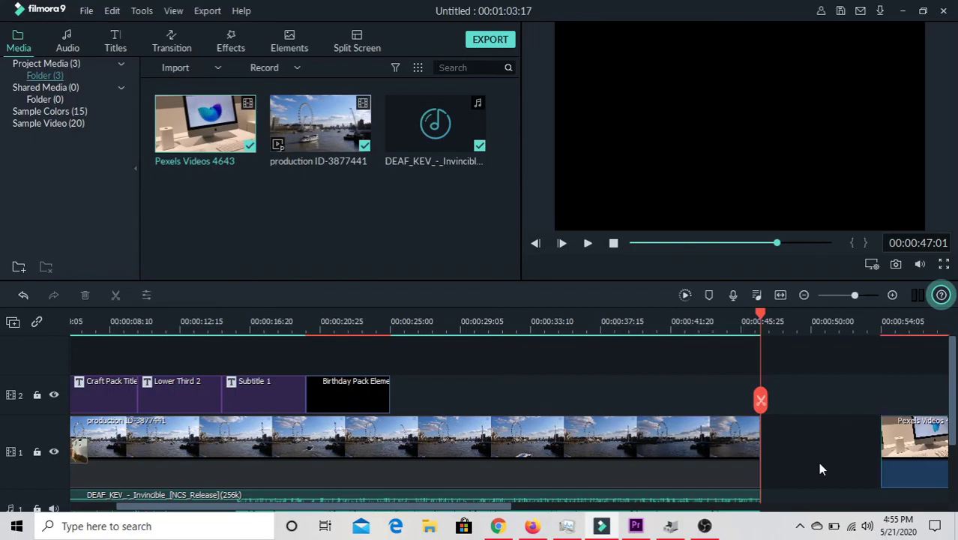
click(807, 460)
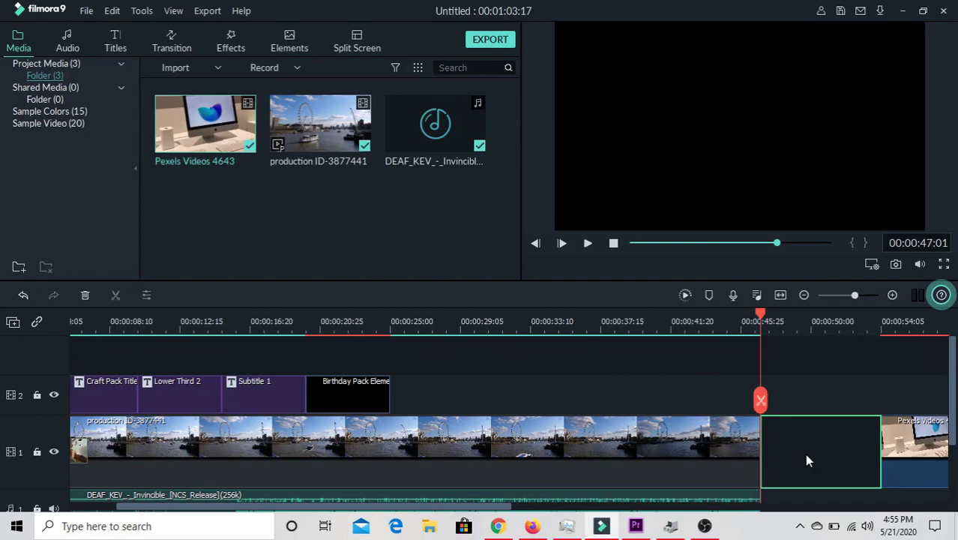
key(Delete)
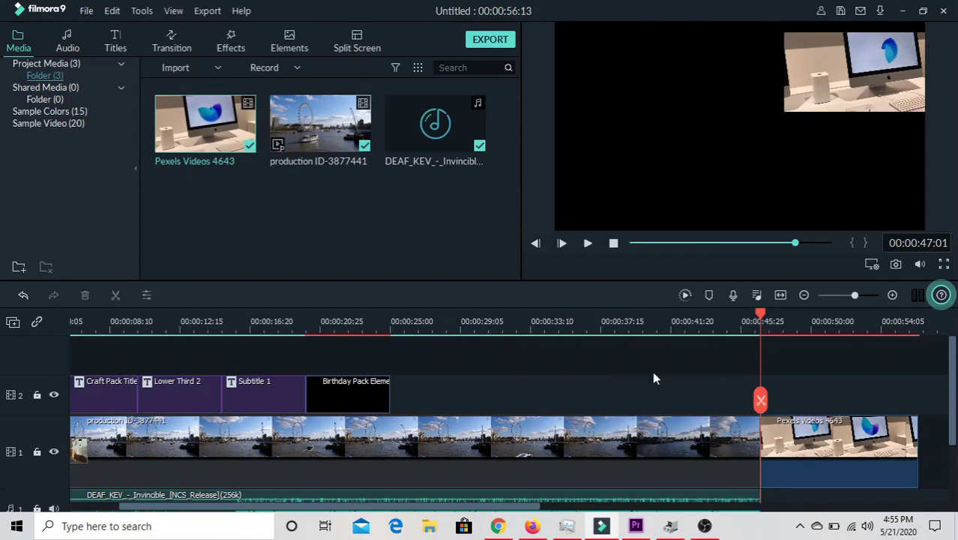
click(645, 324)
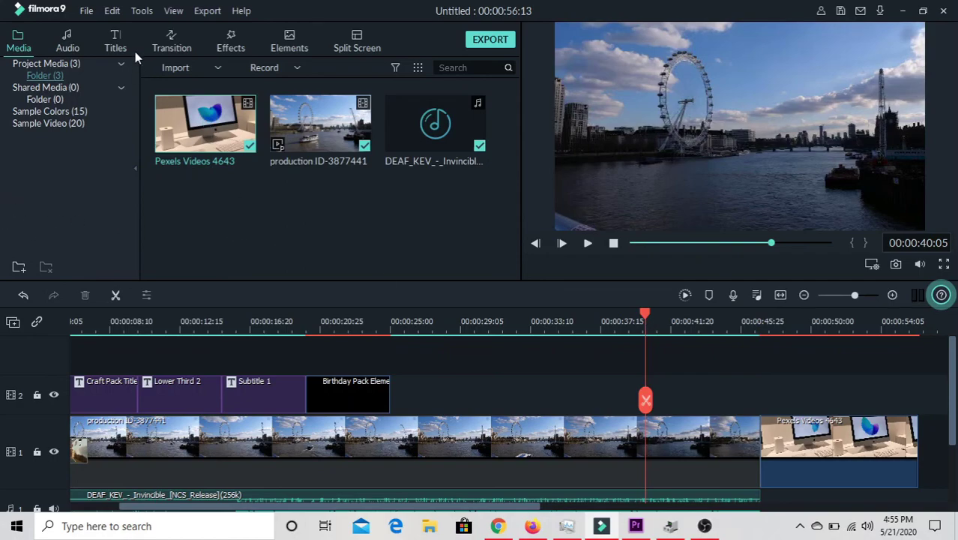
click(108, 10)
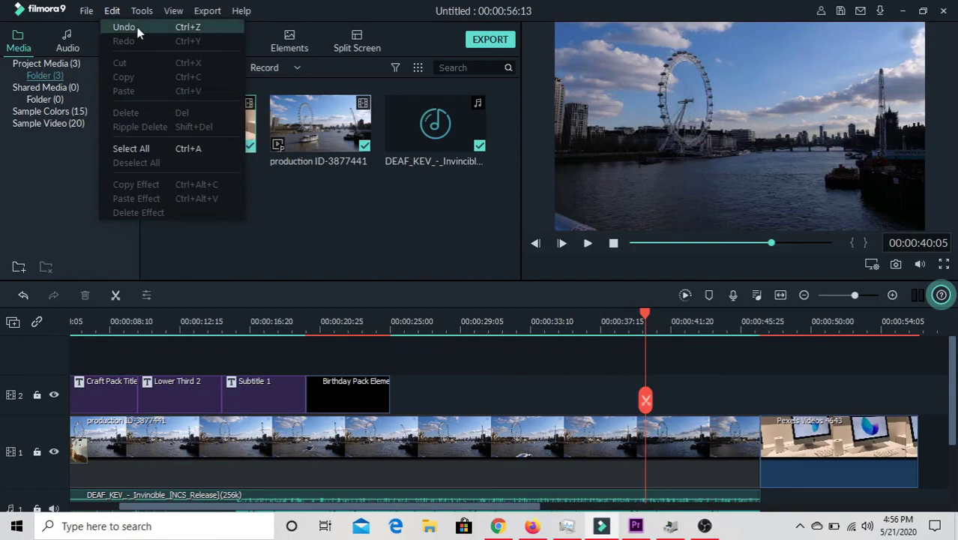
mouse_move(173, 11)
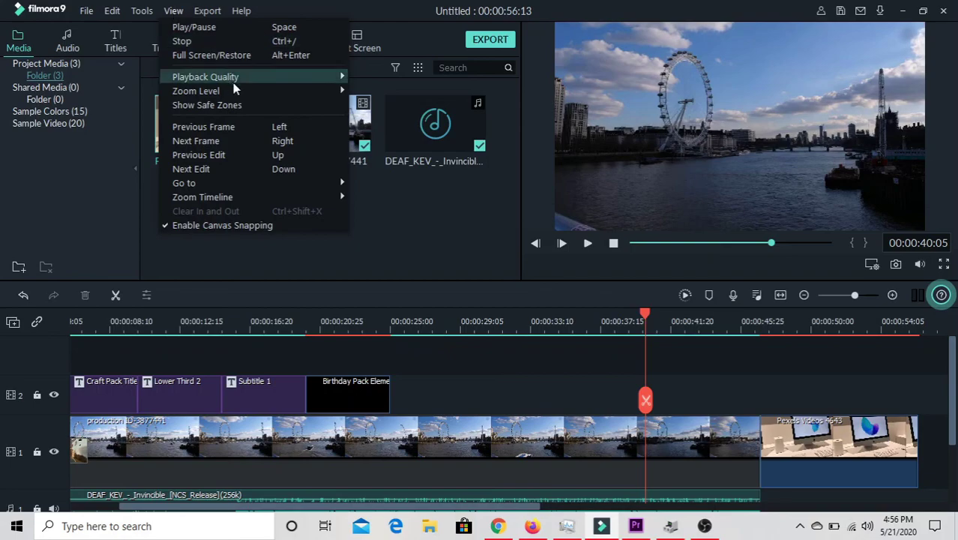
mouse_move(326, 83)
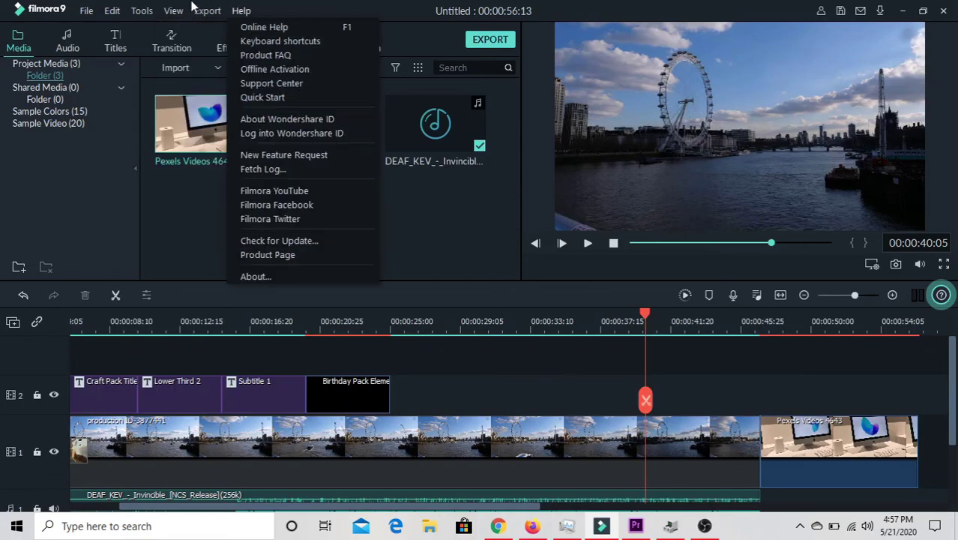
mouse_move(201, 14)
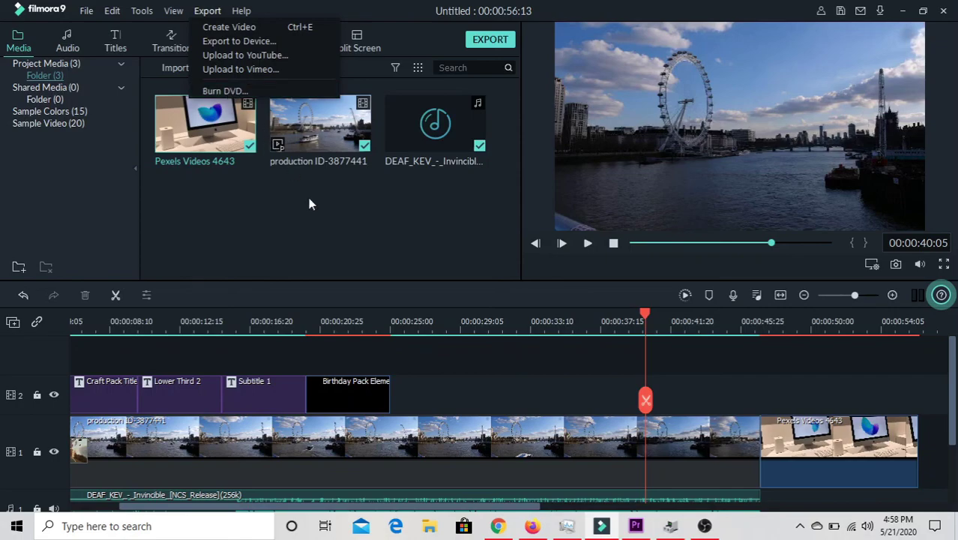
click(337, 237)
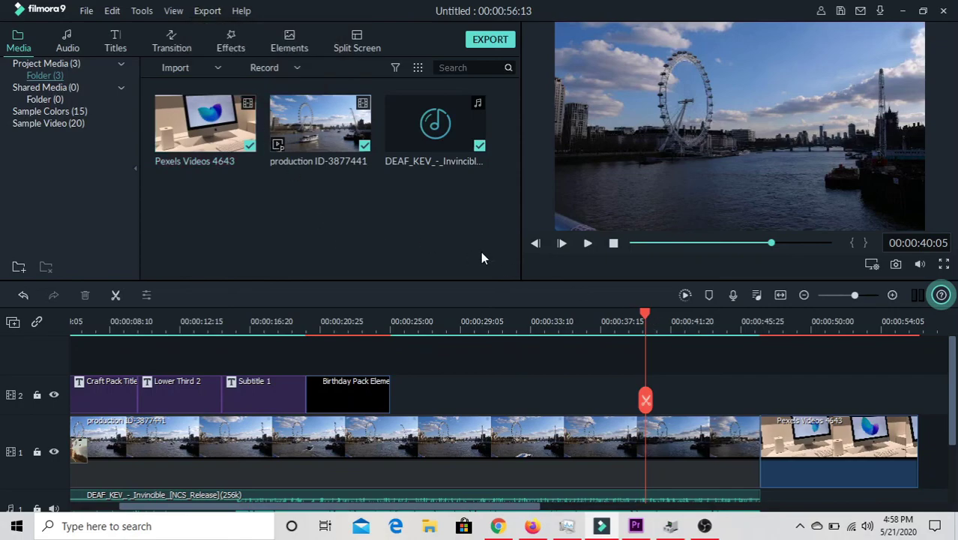
click(704, 527)
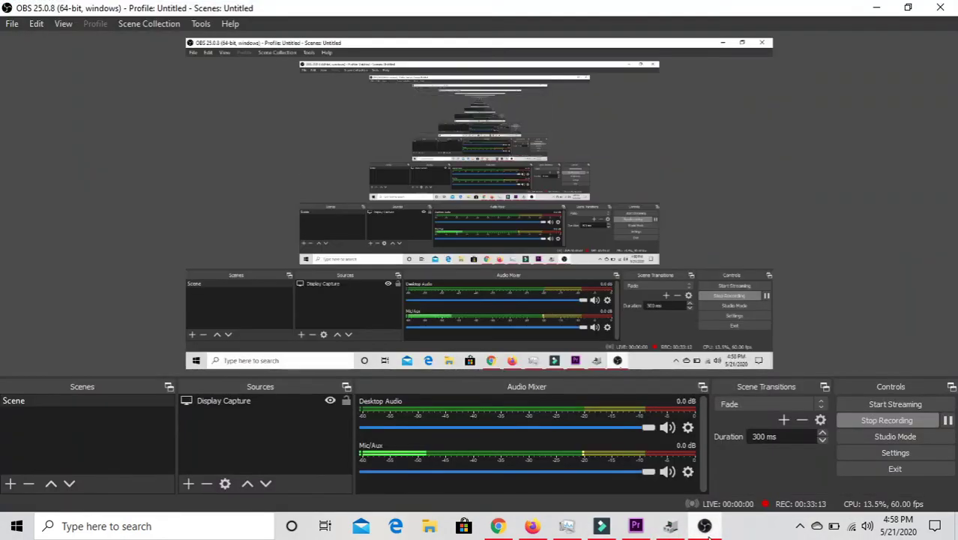
click(705, 526)
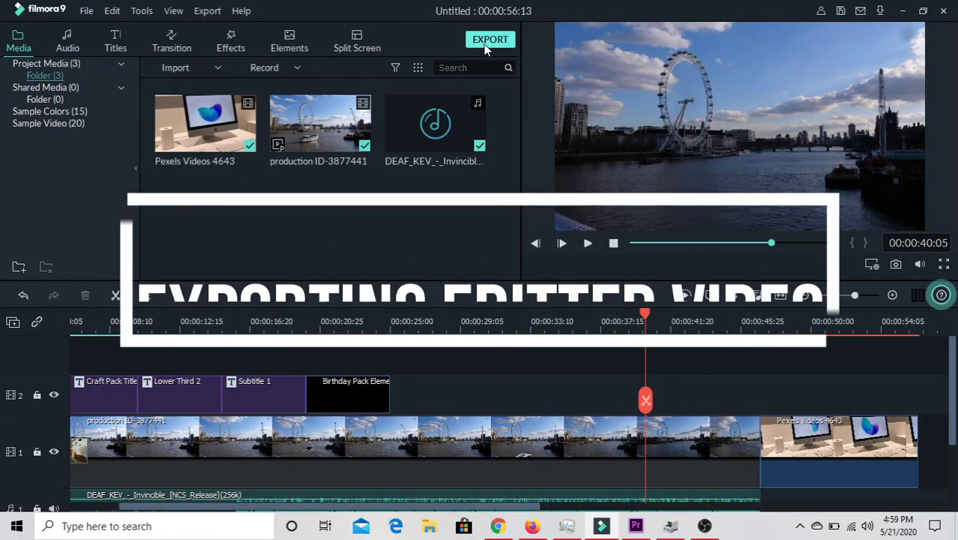
Step: Configure the local MP4 export with a resolution of 4096x2160 and a frame rate of 60 fps
click(488, 42)
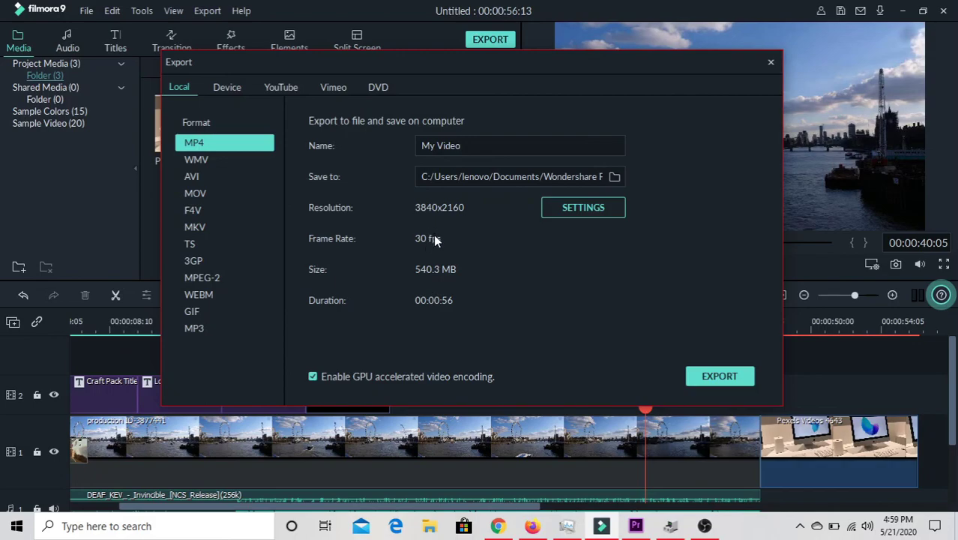
click(620, 207)
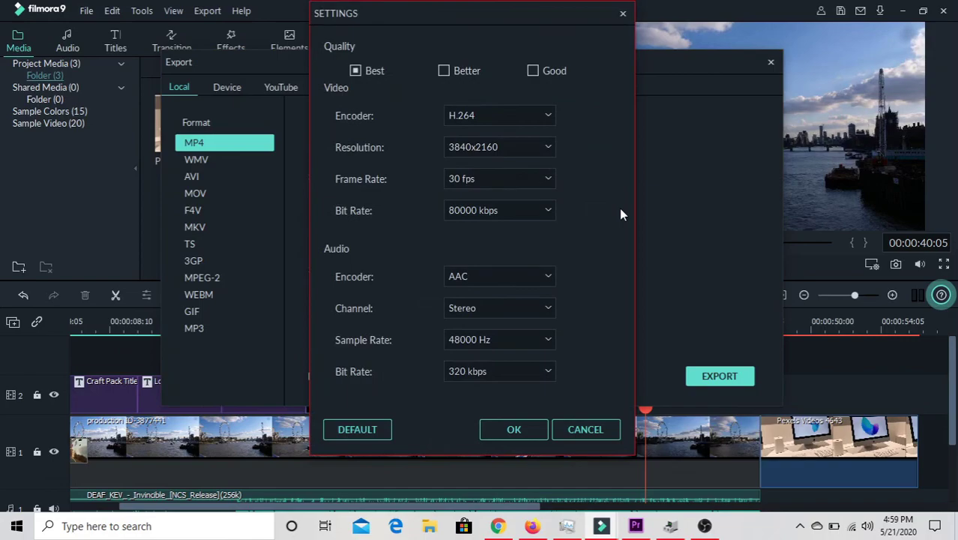
click(526, 150)
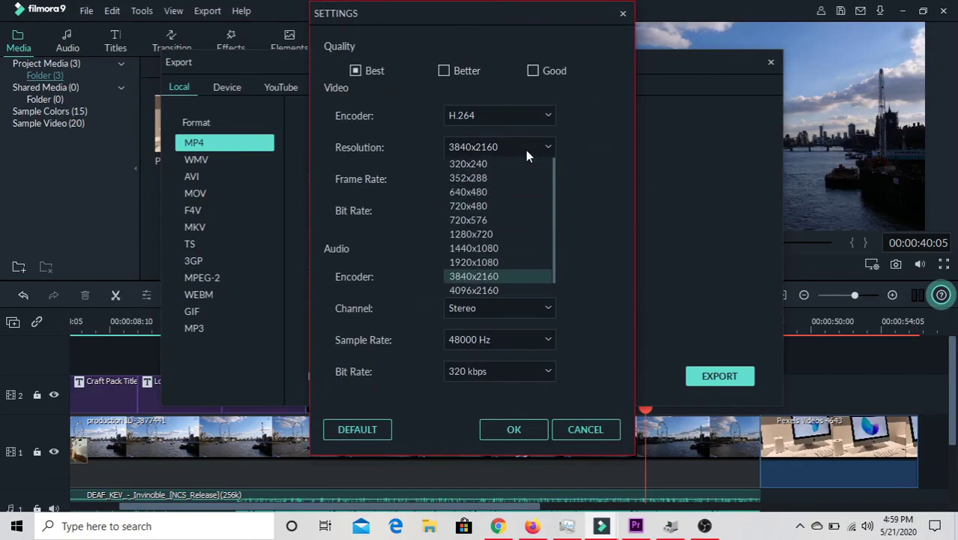
click(522, 291)
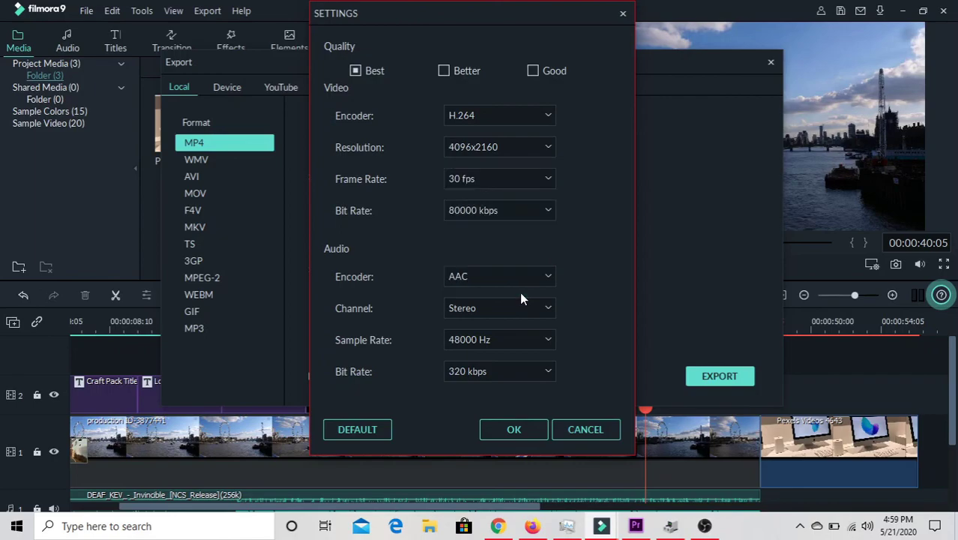
click(503, 186)
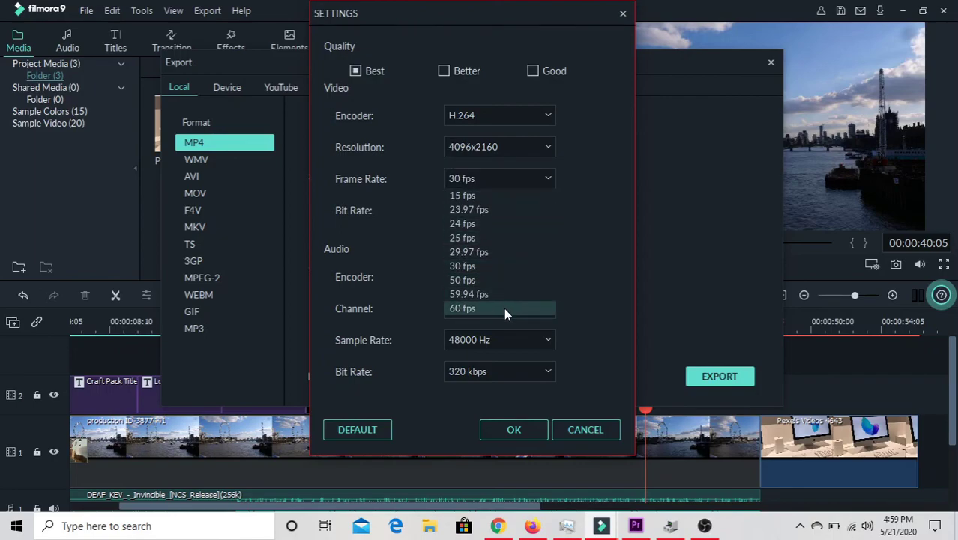
click(504, 308)
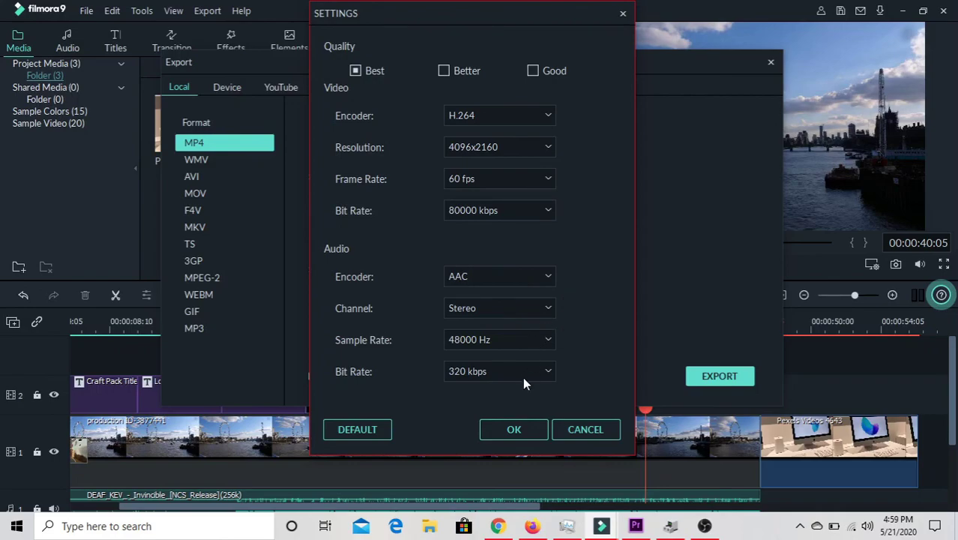
click(515, 430)
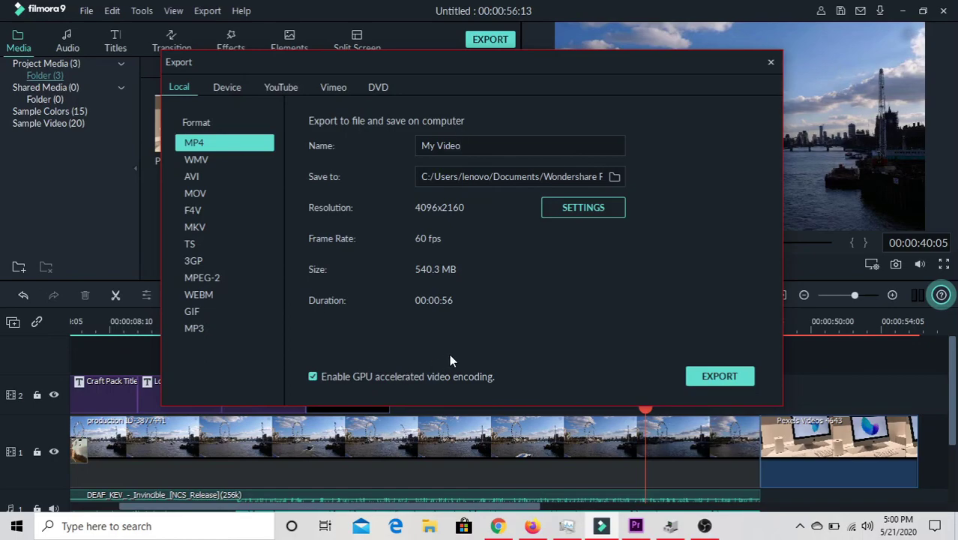
Step: Review the device, YouTube, Vimeo and DVD export options, and return to the local file export
click(222, 89)
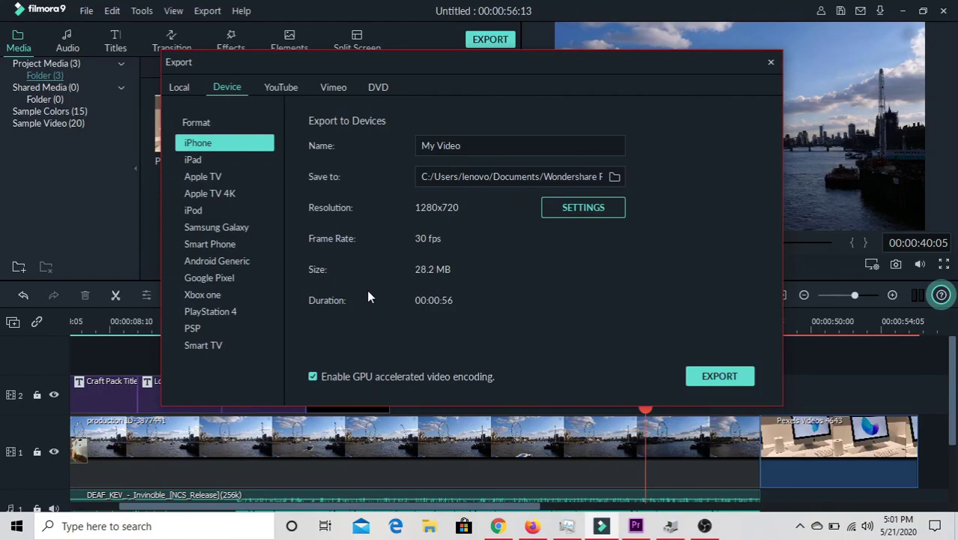
click(284, 86)
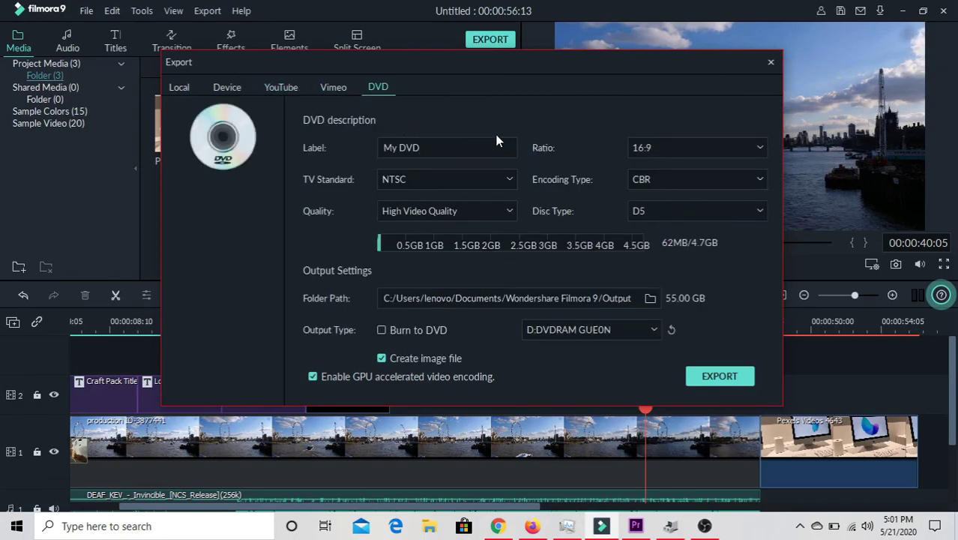
click(178, 88)
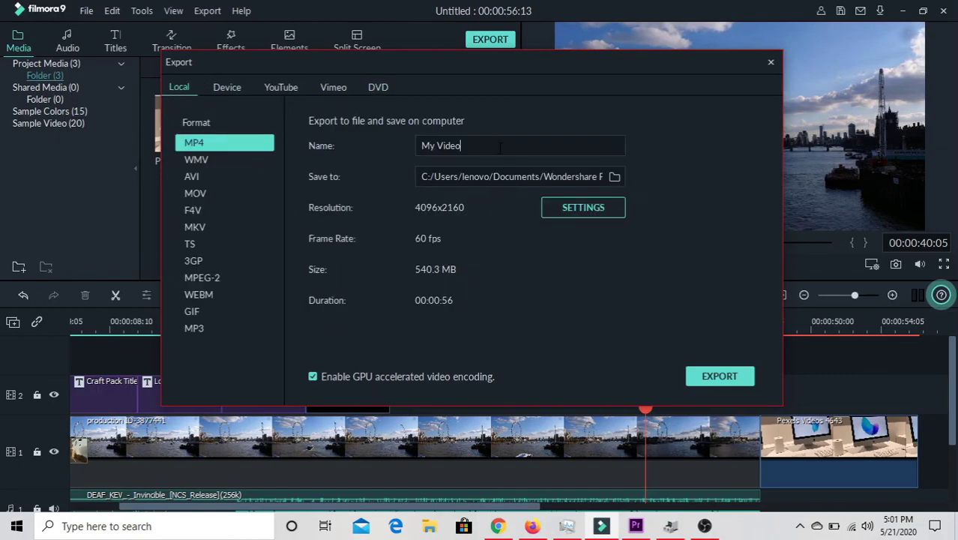
Step: Name the output file SAMPLE VIDEO and export it to the computer as MP4
click(500, 147)
key(BackSpace)
key(BackSpace)
key(BackSpace)
key(BackSpace)
key(BackSpace)
key(BackSpace)
key(BackSpace)
key(BackSpace)
text(SAMPLE VIDEO)
click(714, 379)
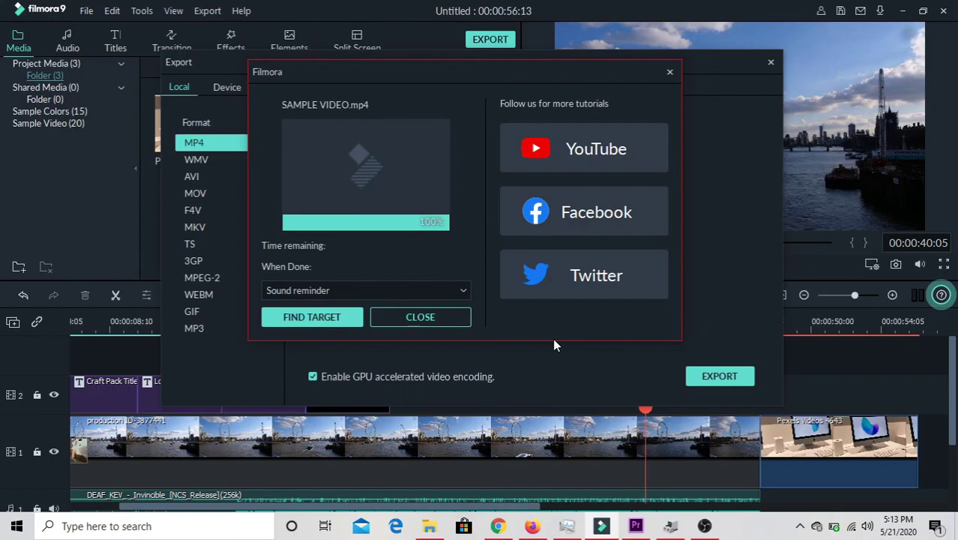
Step: Locate the exported SAMPLE VIDEO file in the output folder and open it for playback
click(324, 321)
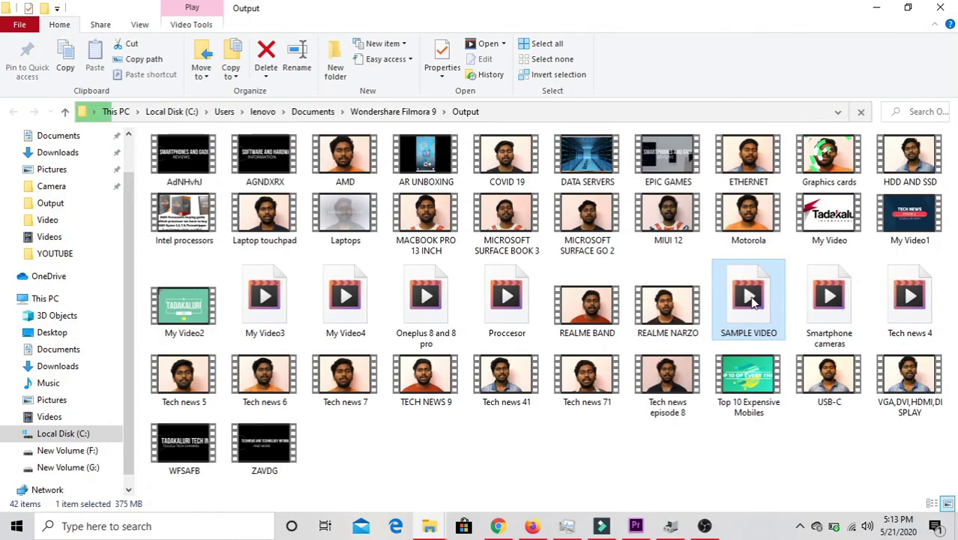
double_click(750, 299)
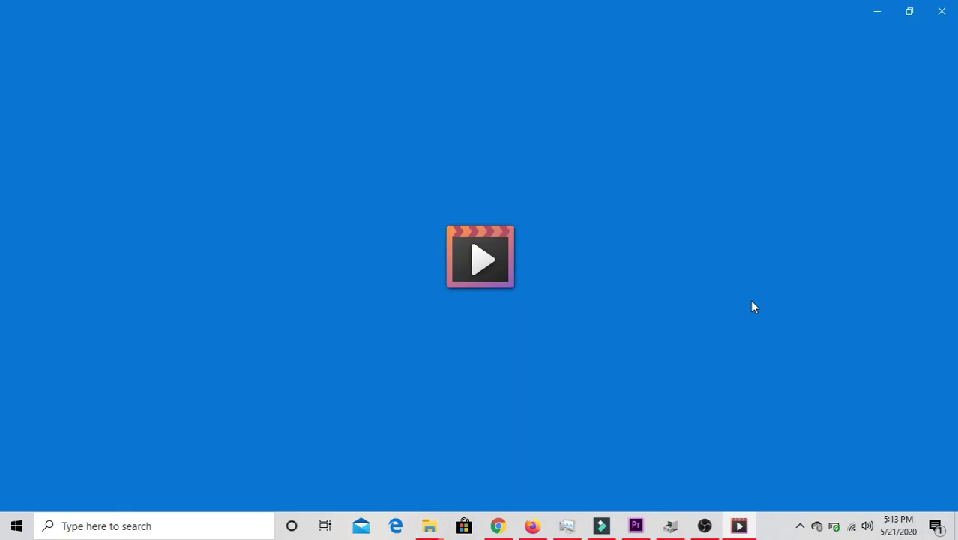